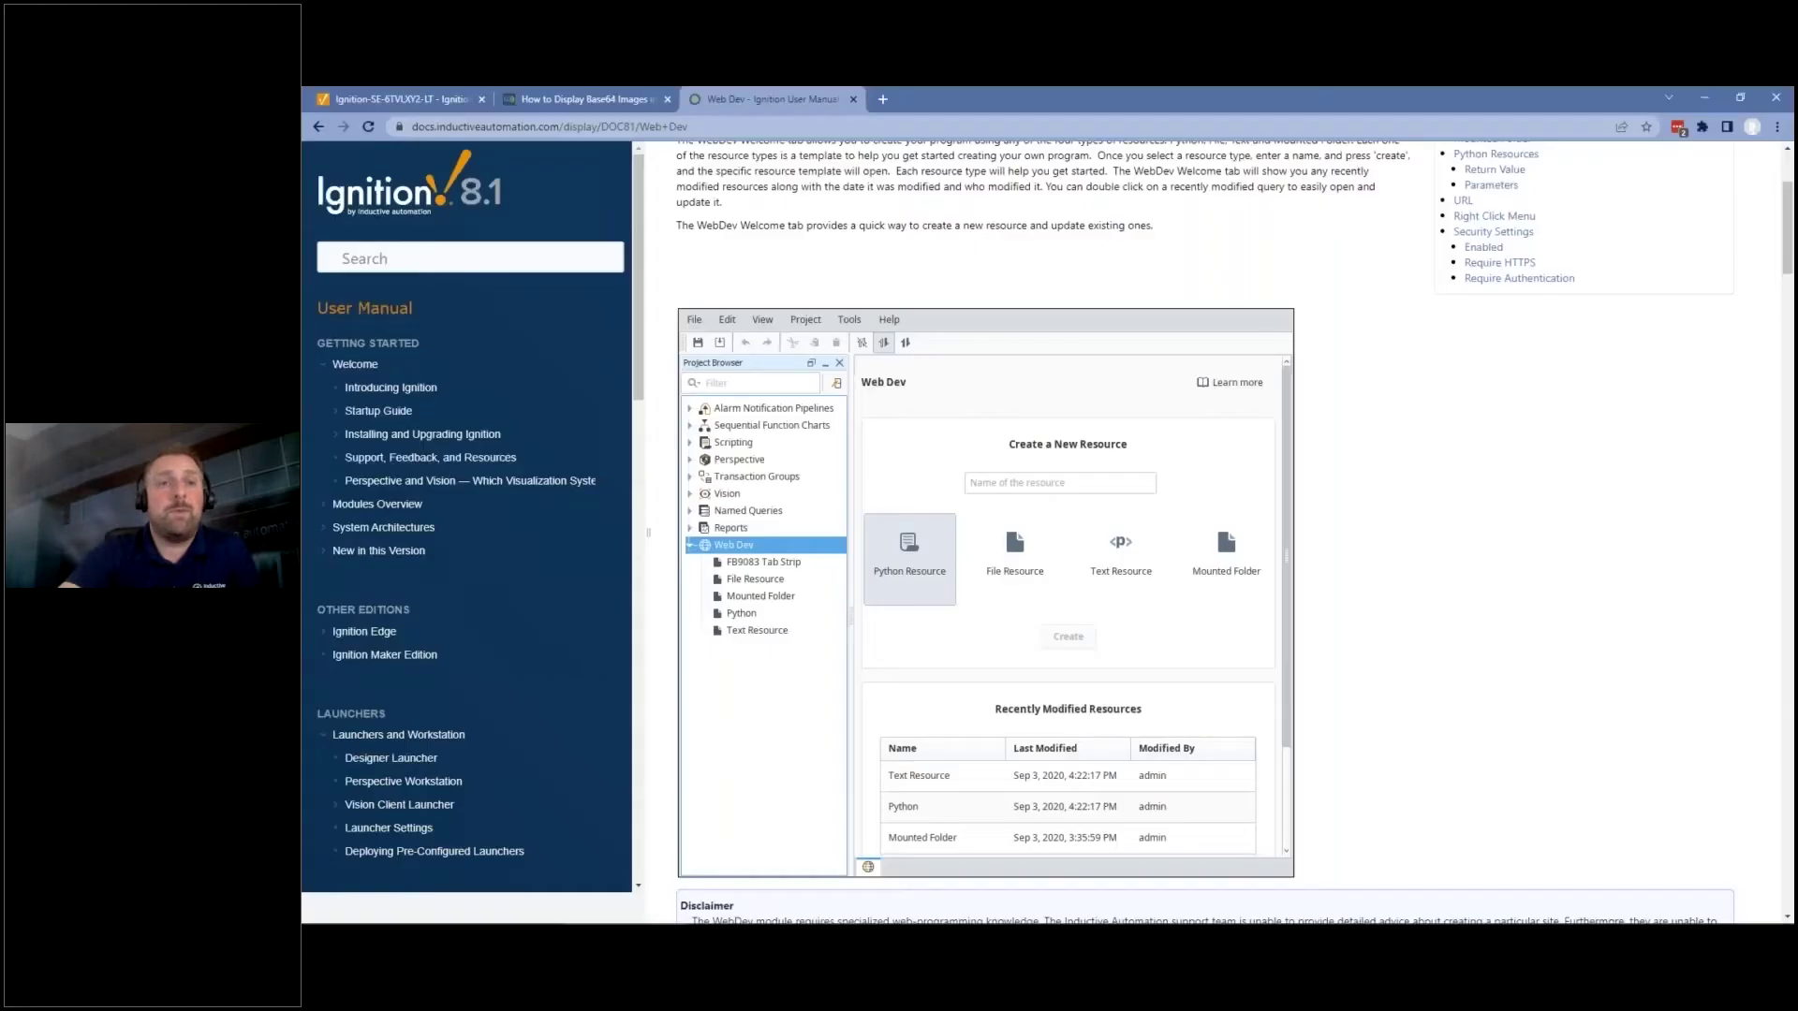
Sign in to the Ignition Gateway as admin, retyping the password after the first attempt fails.
key(ctrl+1)
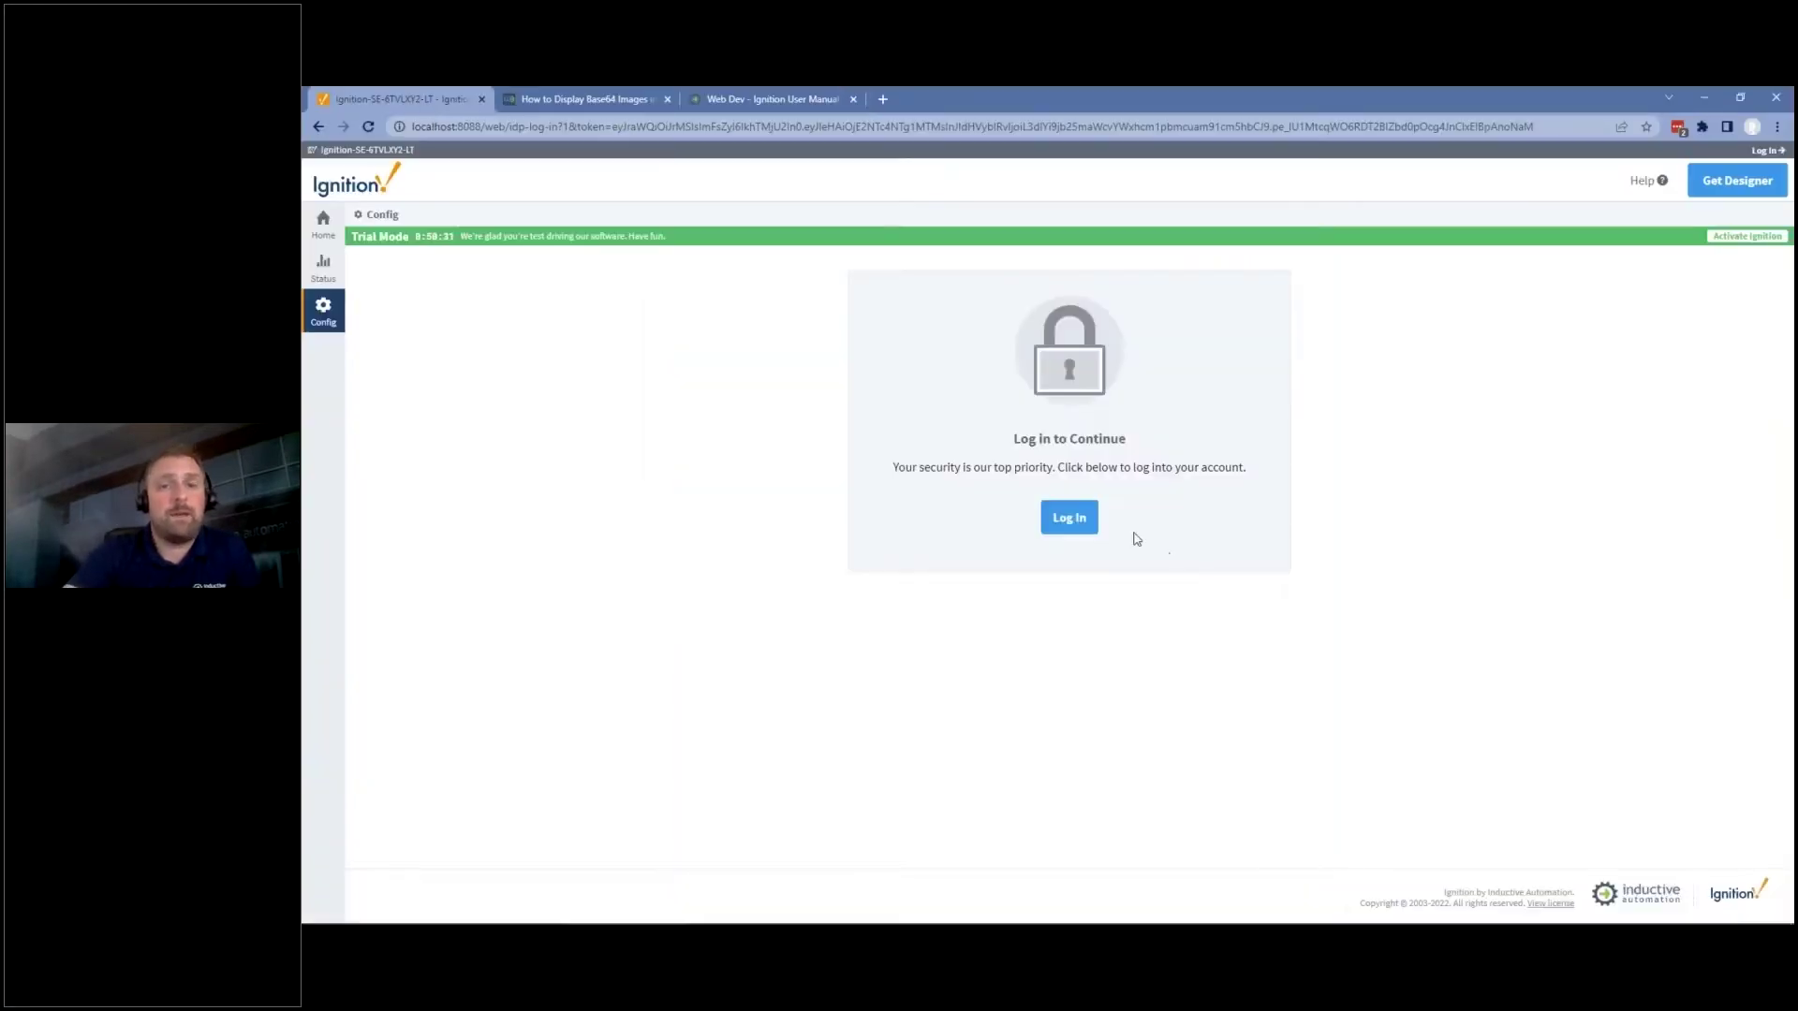
text(admin)
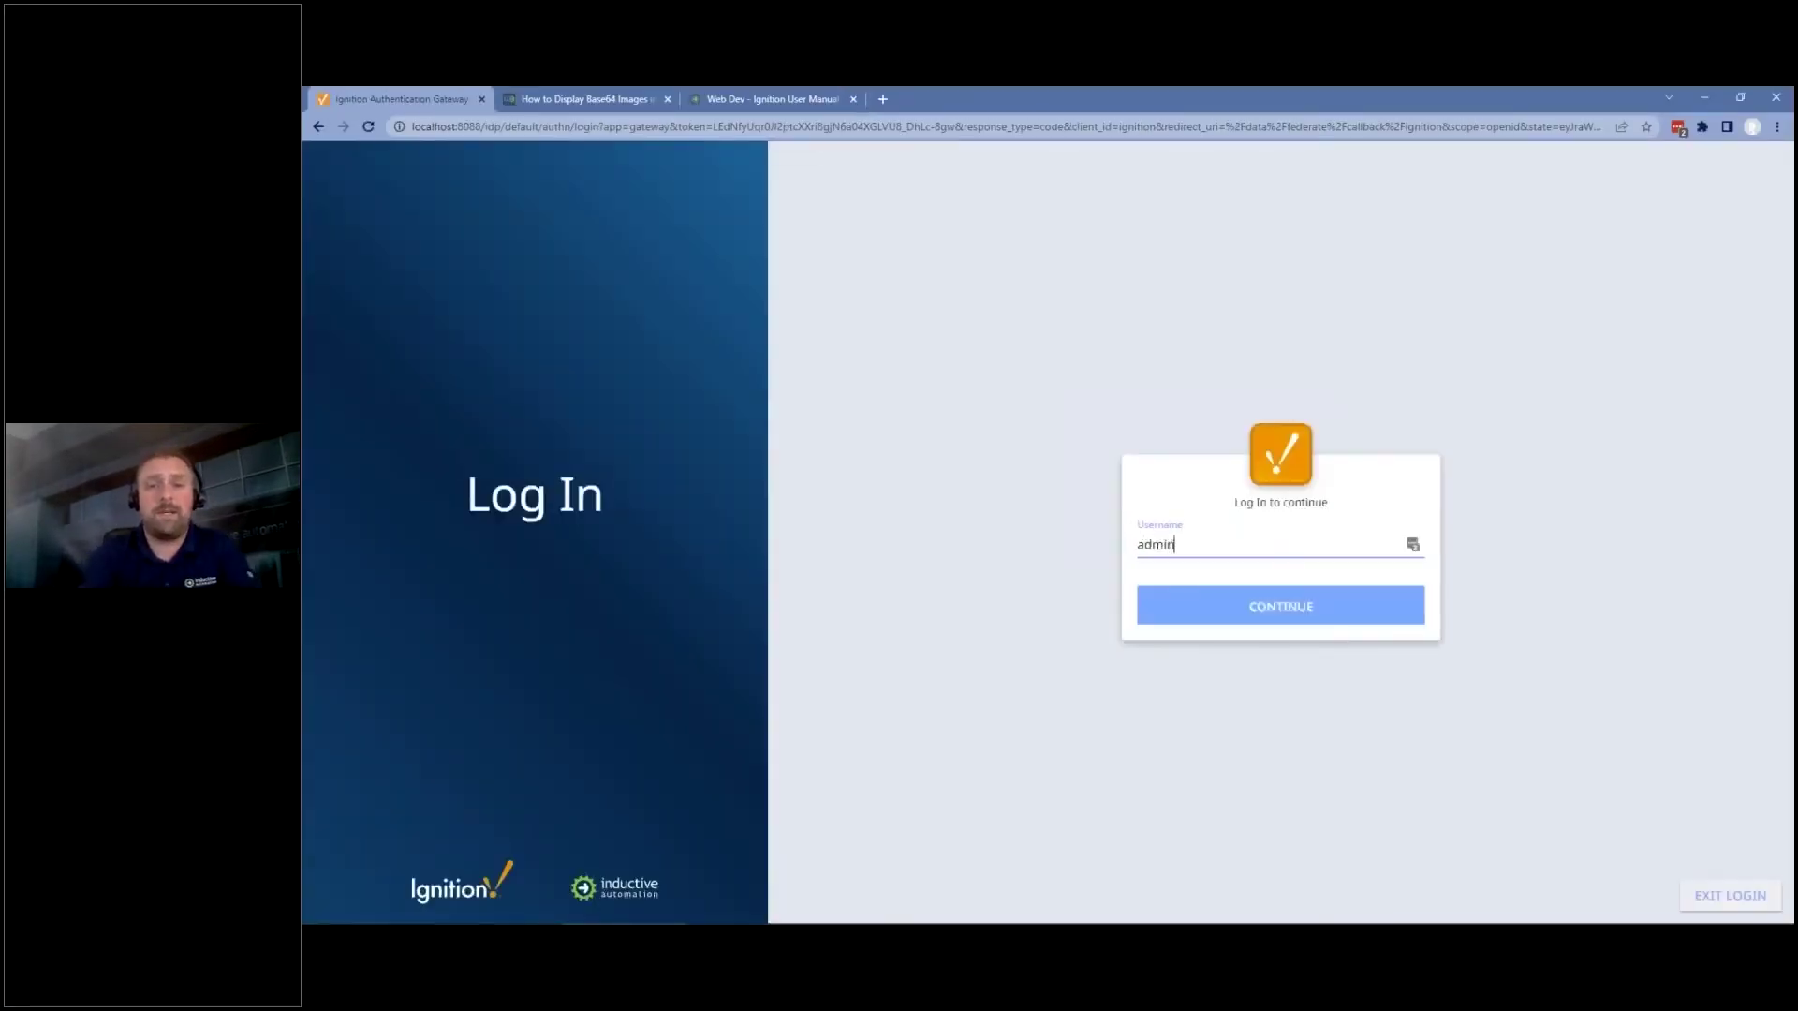
key(Return)
text(password)
key(Return)
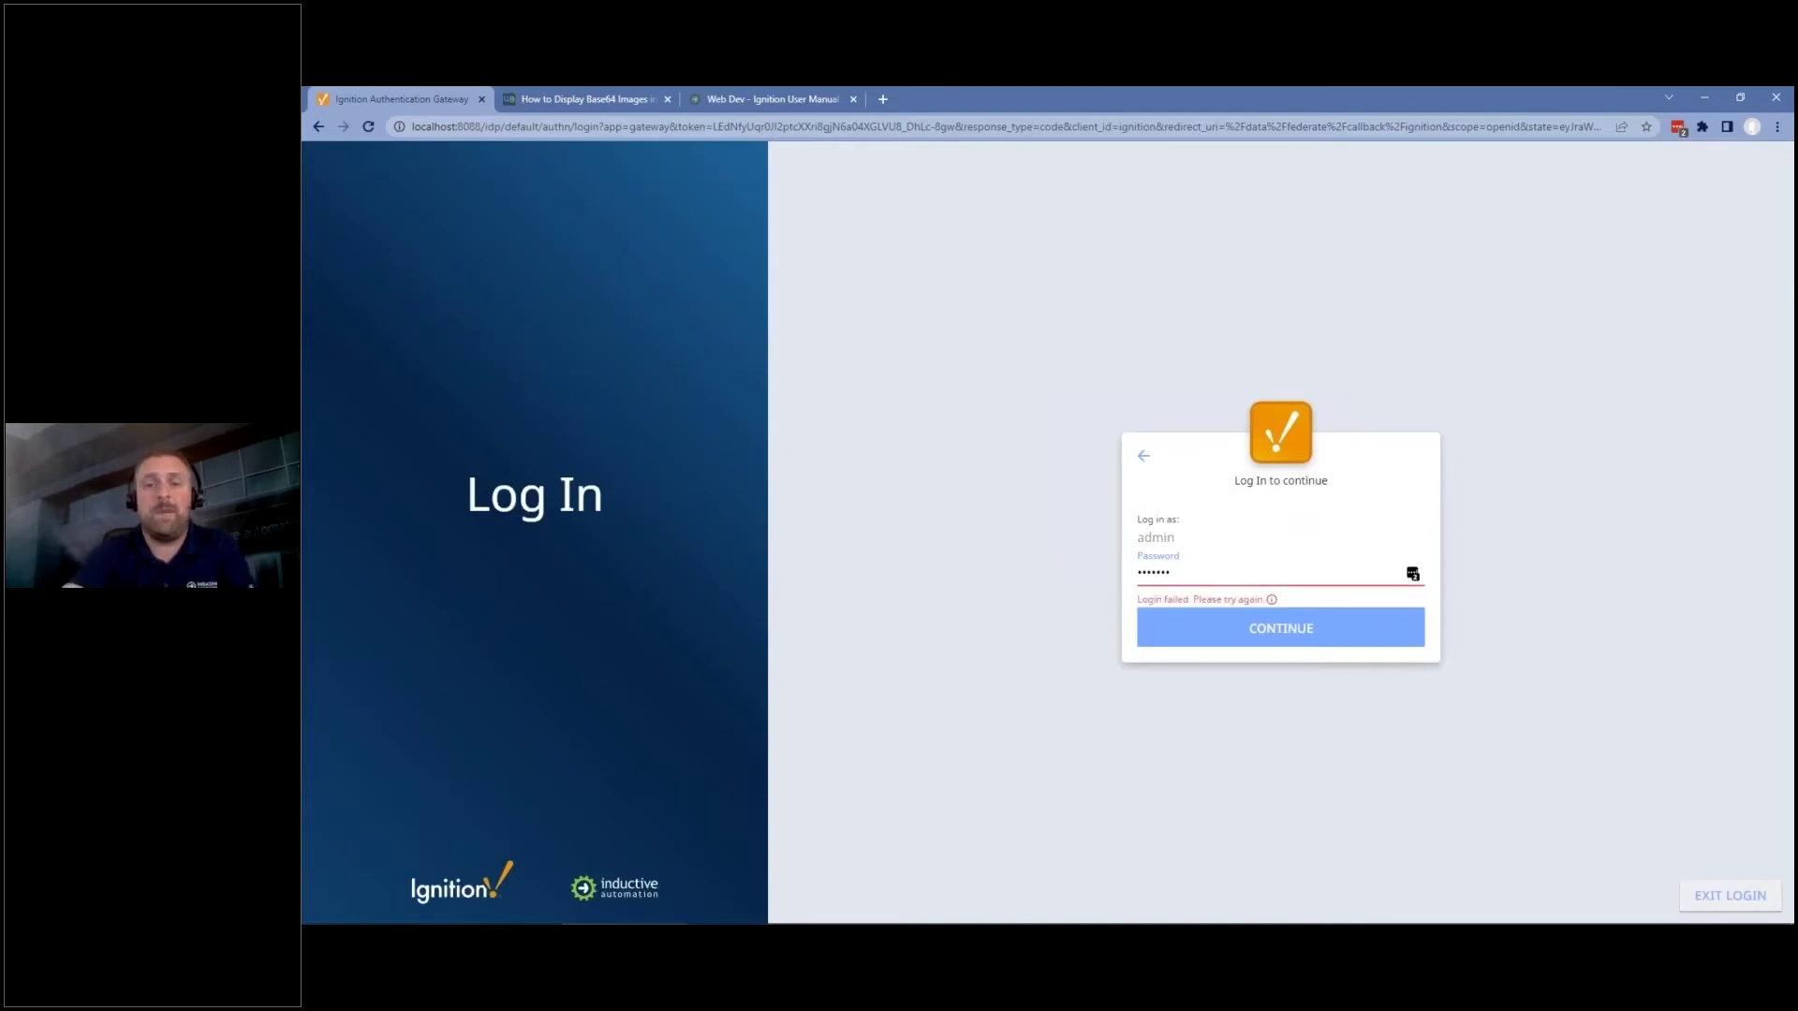
key(ctrl+a)
text(password)
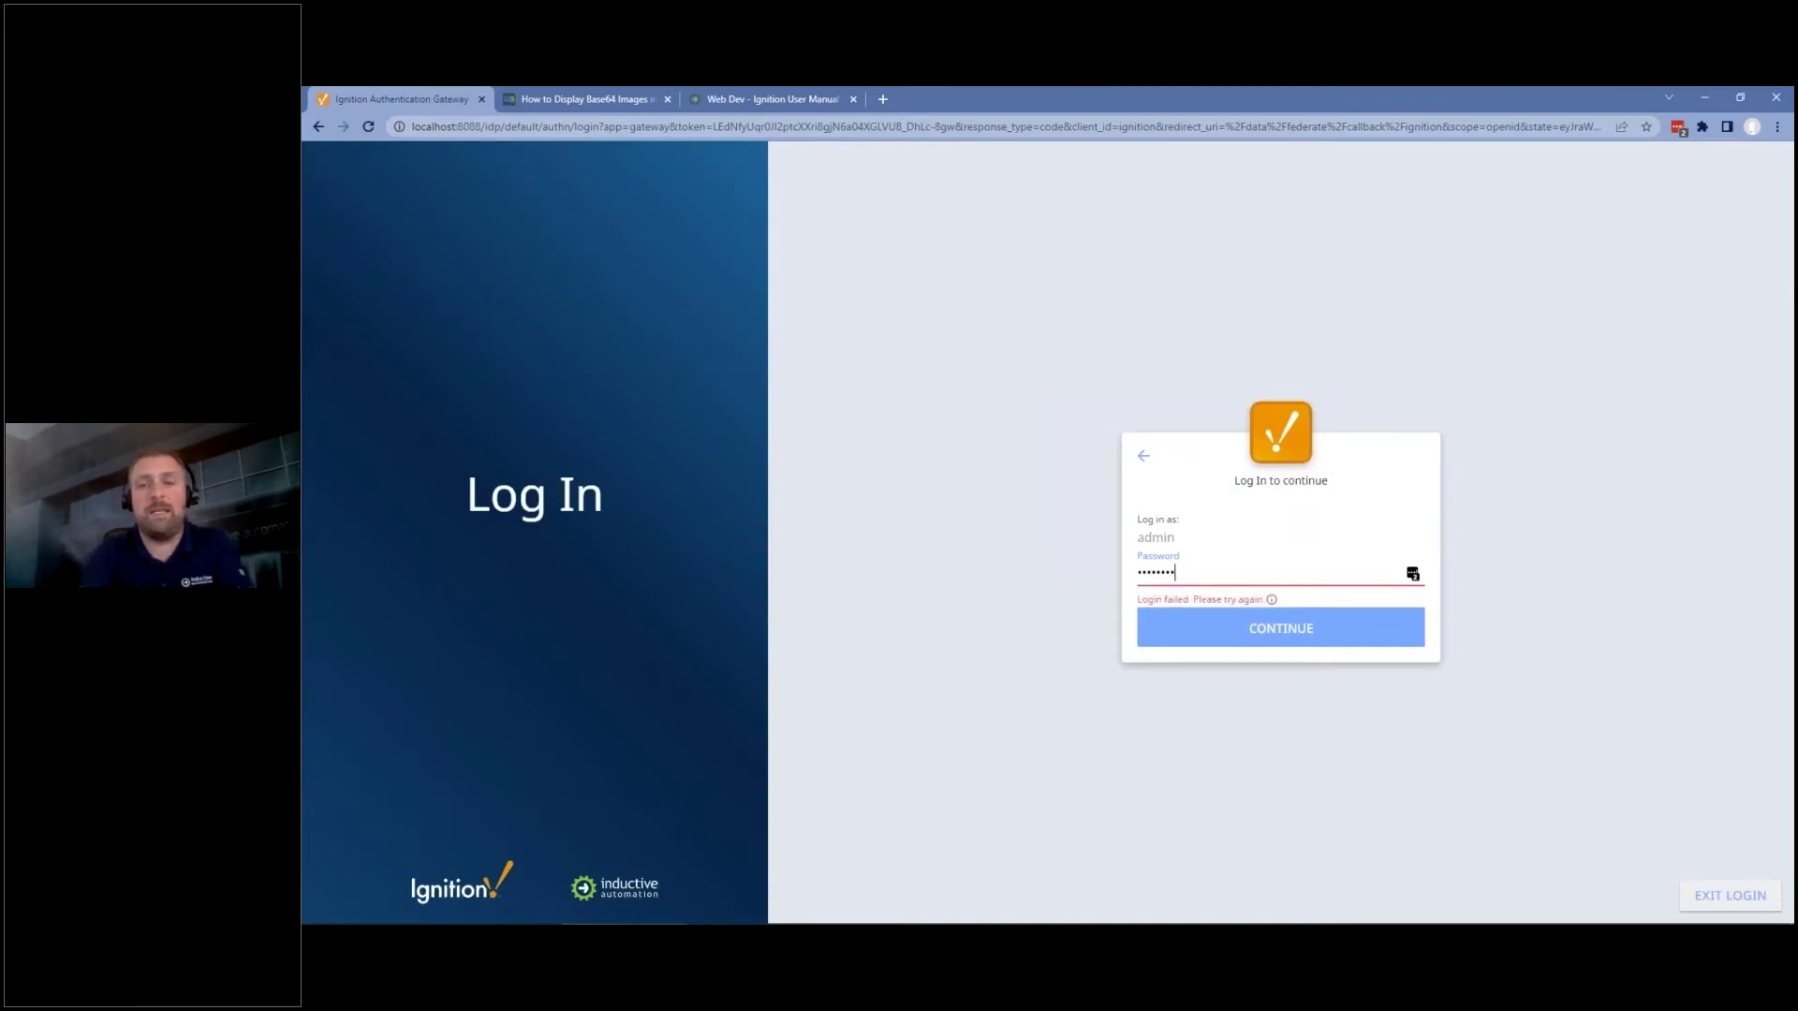
key(Return)
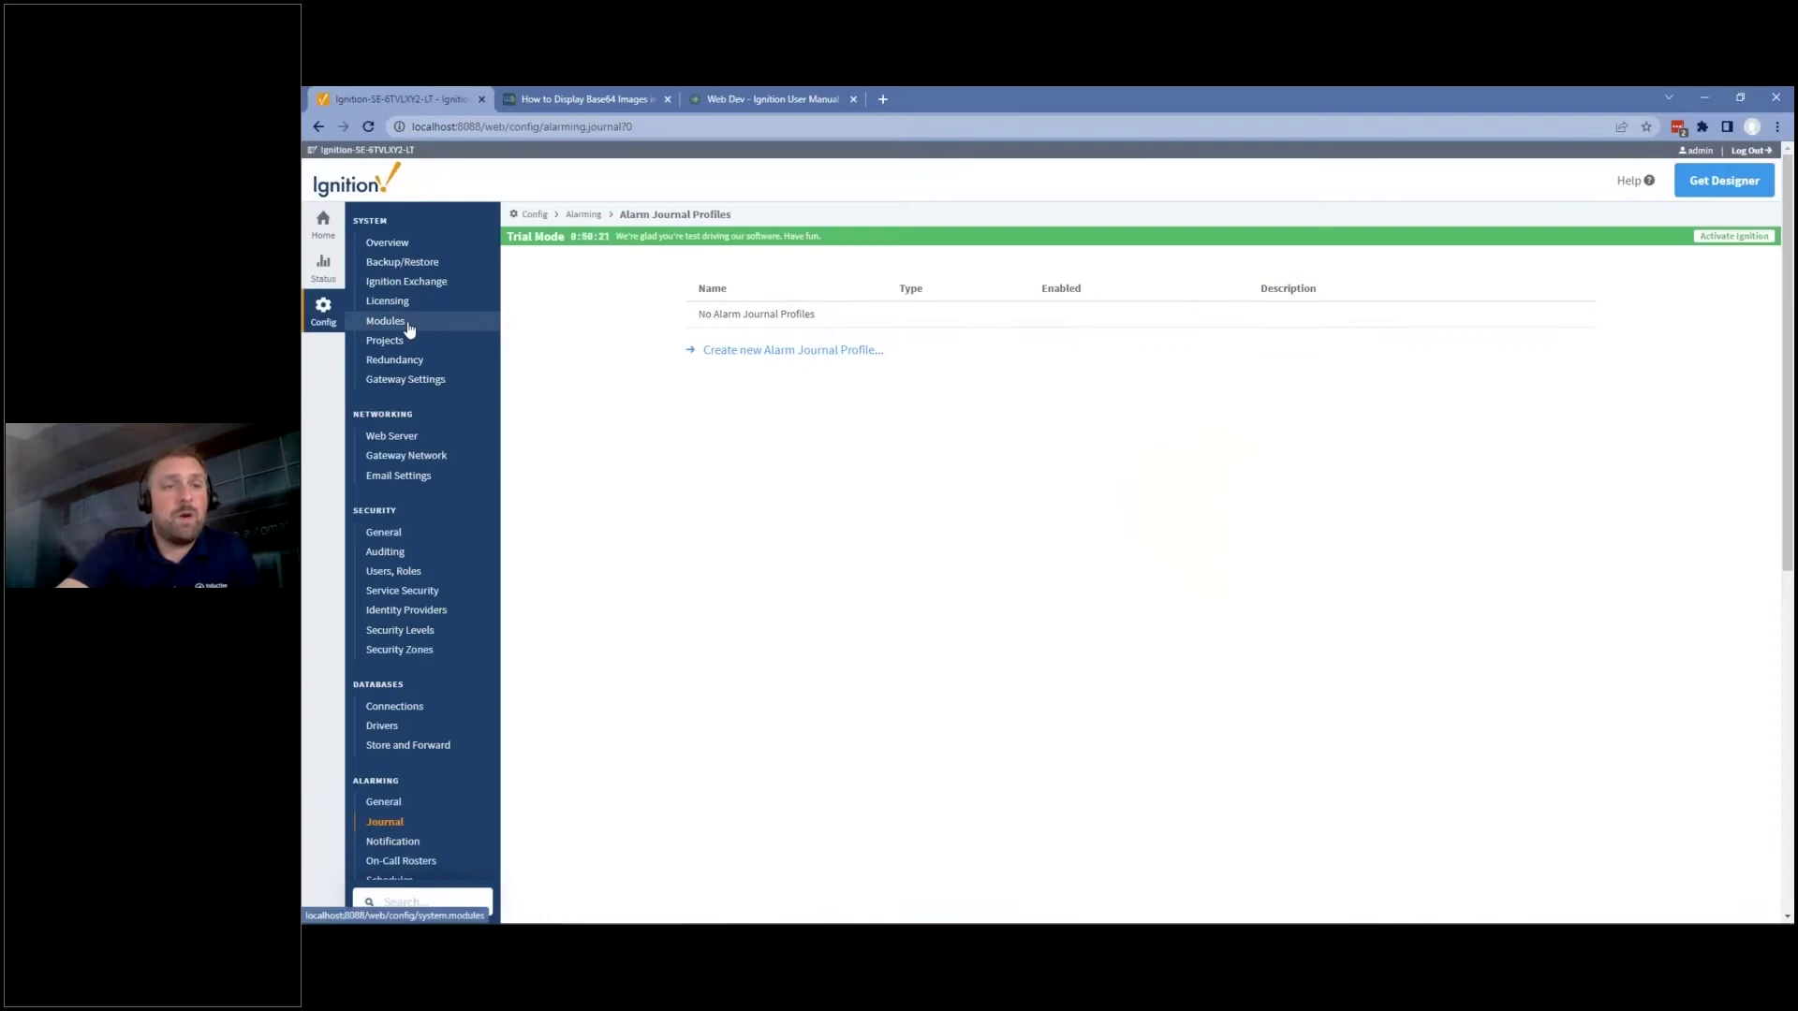
Open the Modules list and highlight the Cirrus Link MQTT Distributor row marked Trial, Running.
click(408, 325)
scroll(706, 514, down, 15)
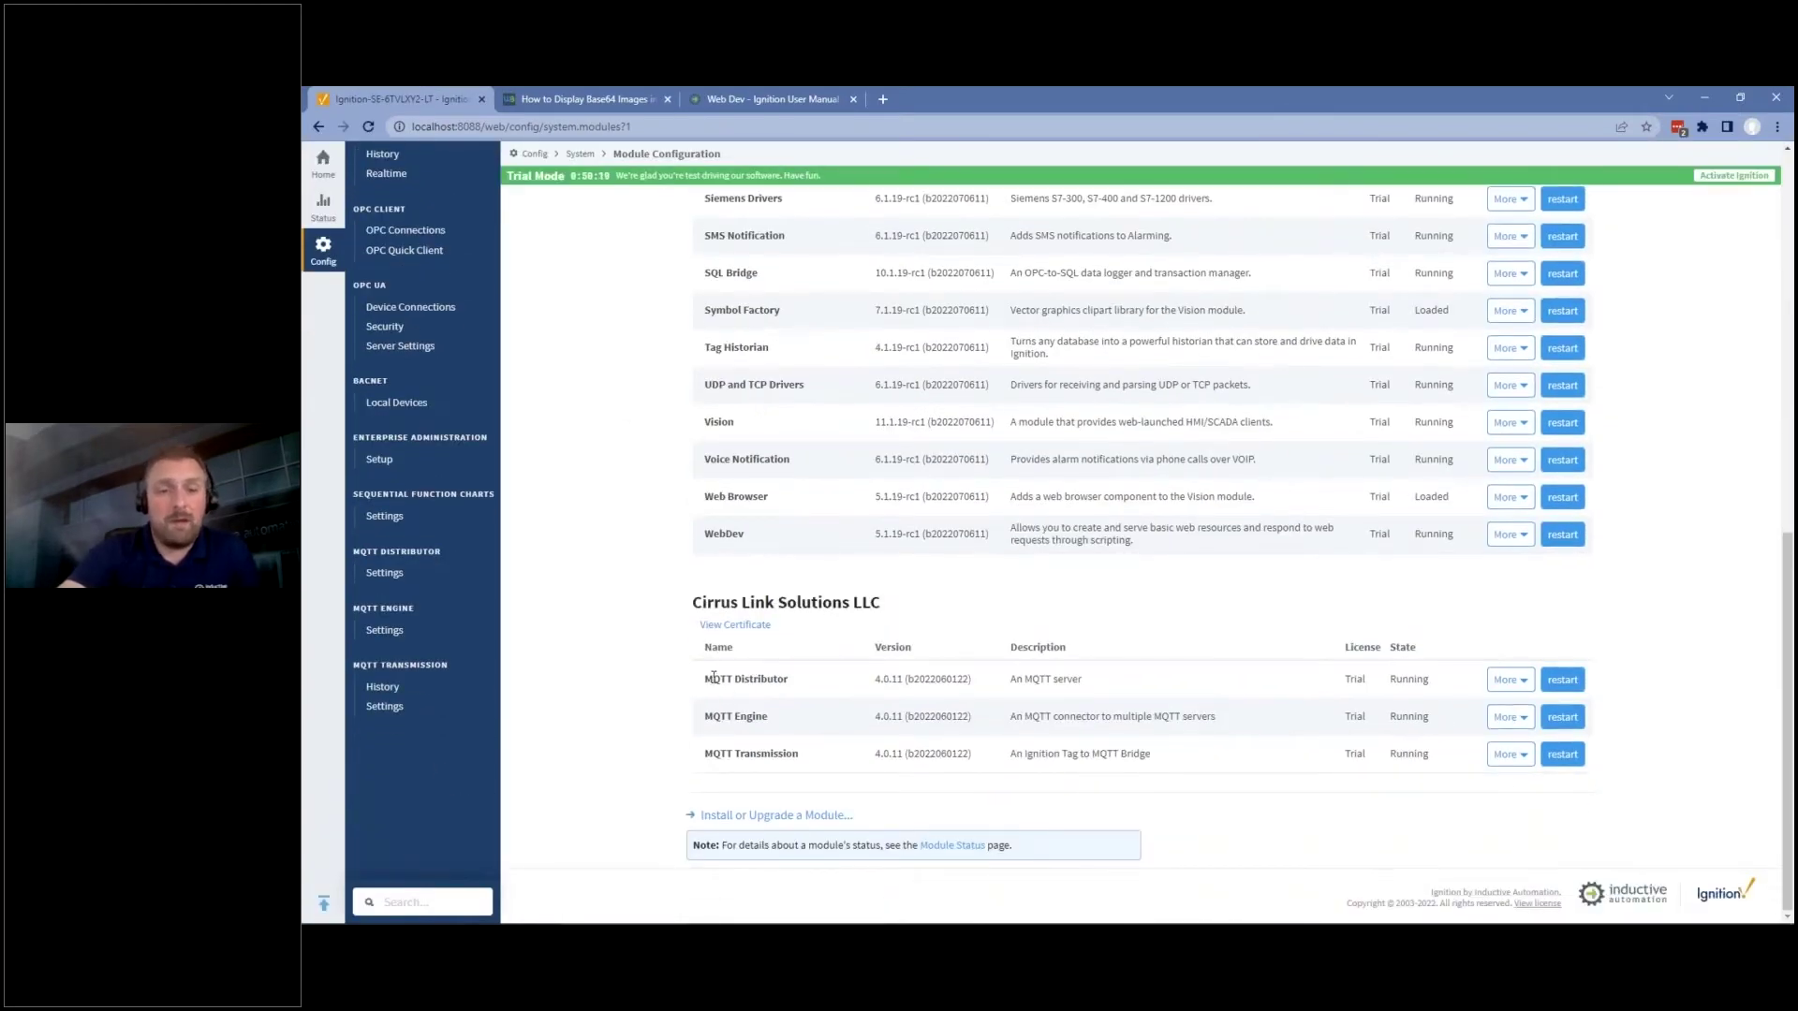
drag(709, 679, 1217, 684)
drag(1442, 683, 702, 683)
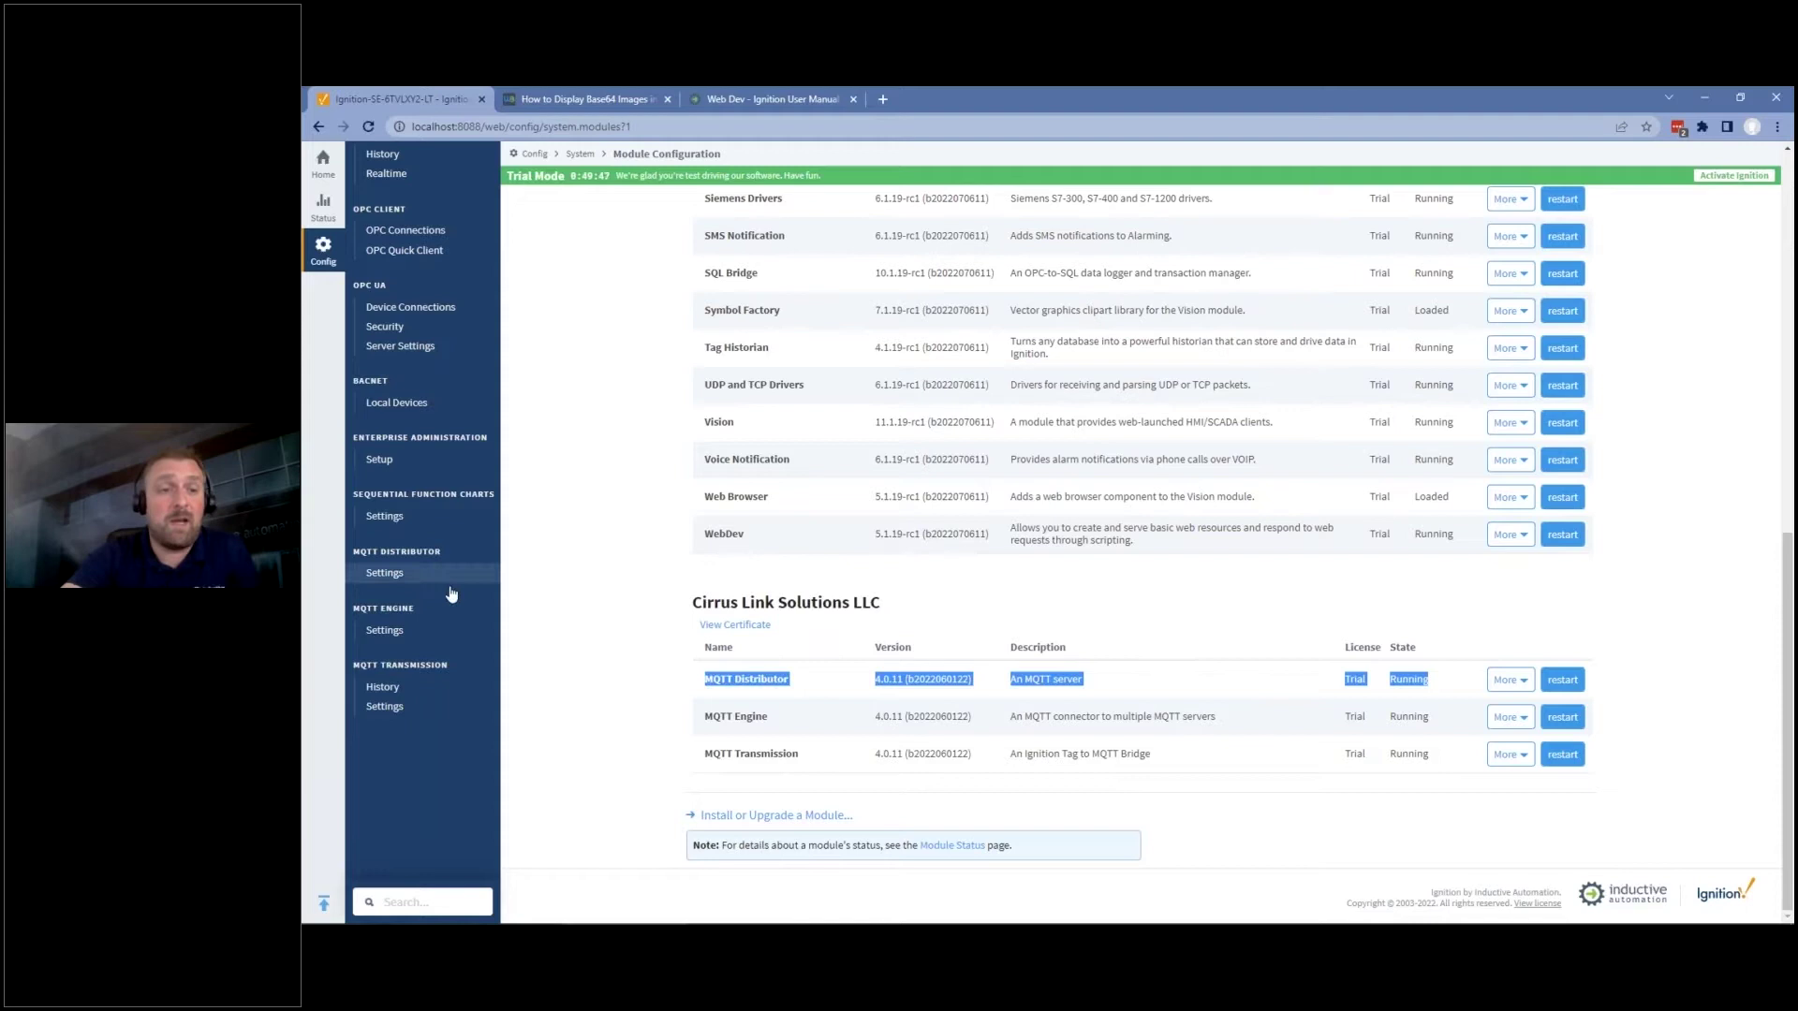
Open the MQTT Distributor settings and highlight its 1883 port value.
click(384, 574)
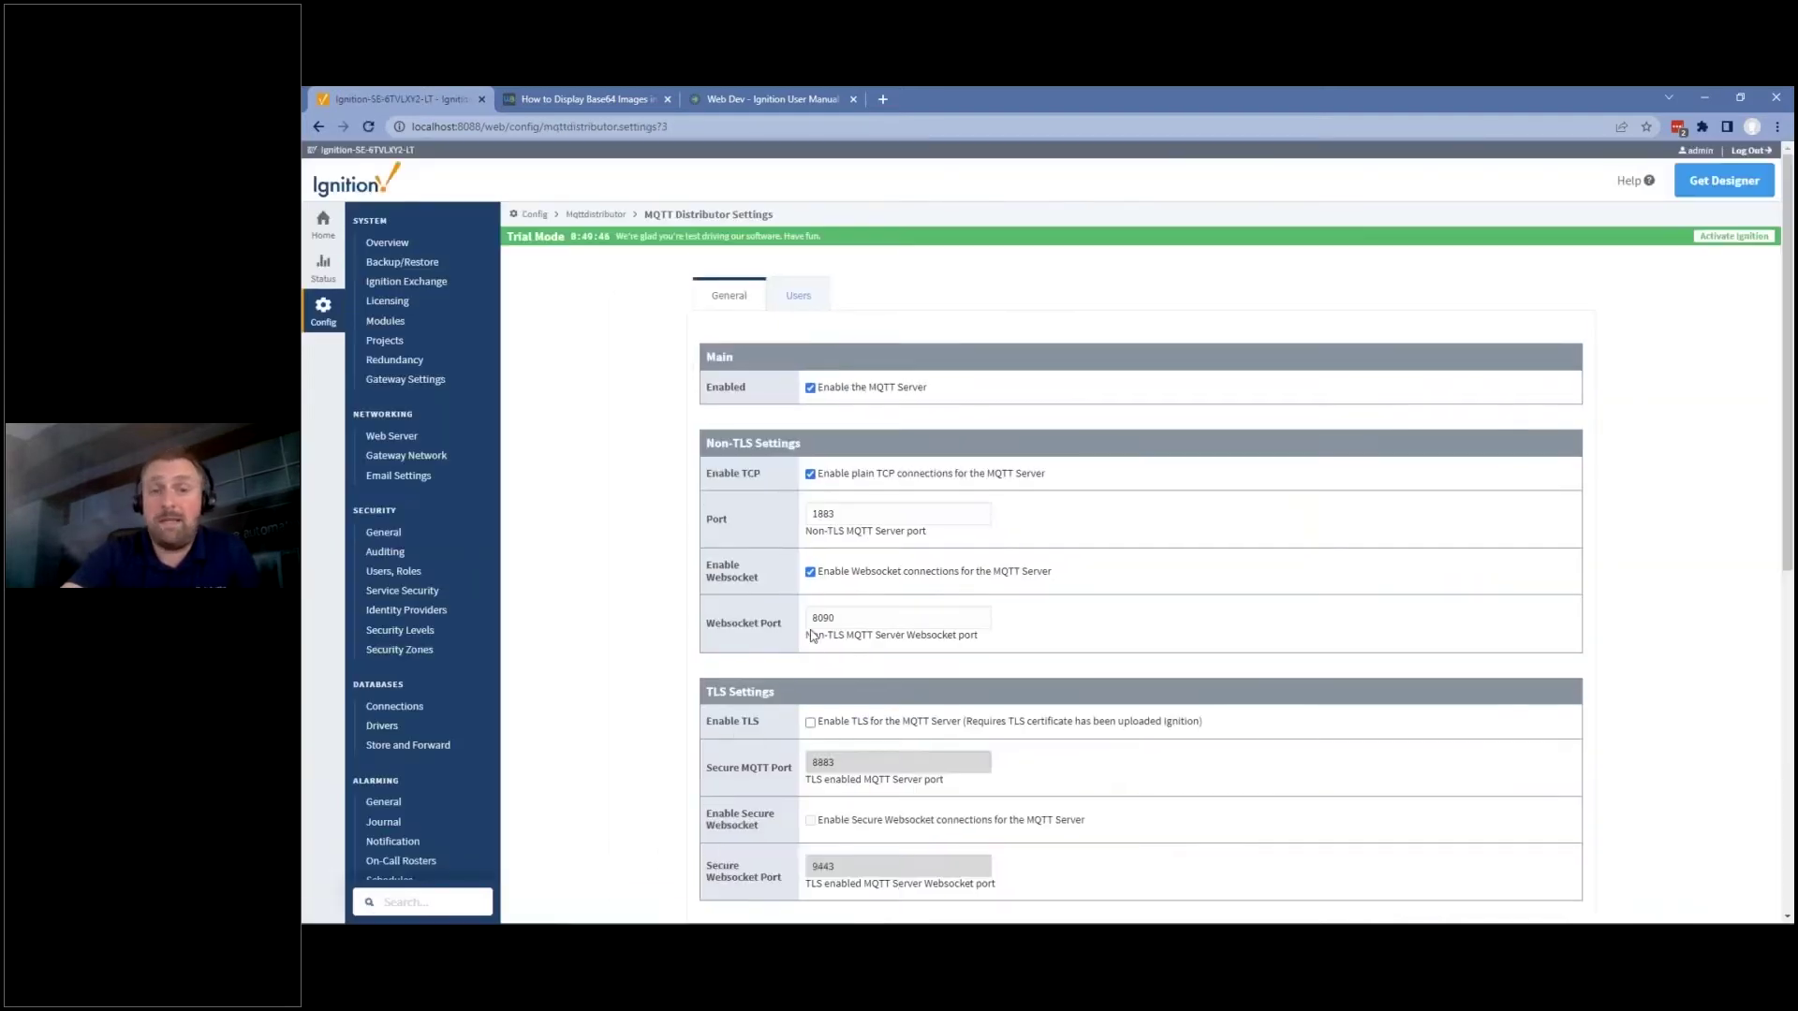
scroll(830, 629, down, 2)
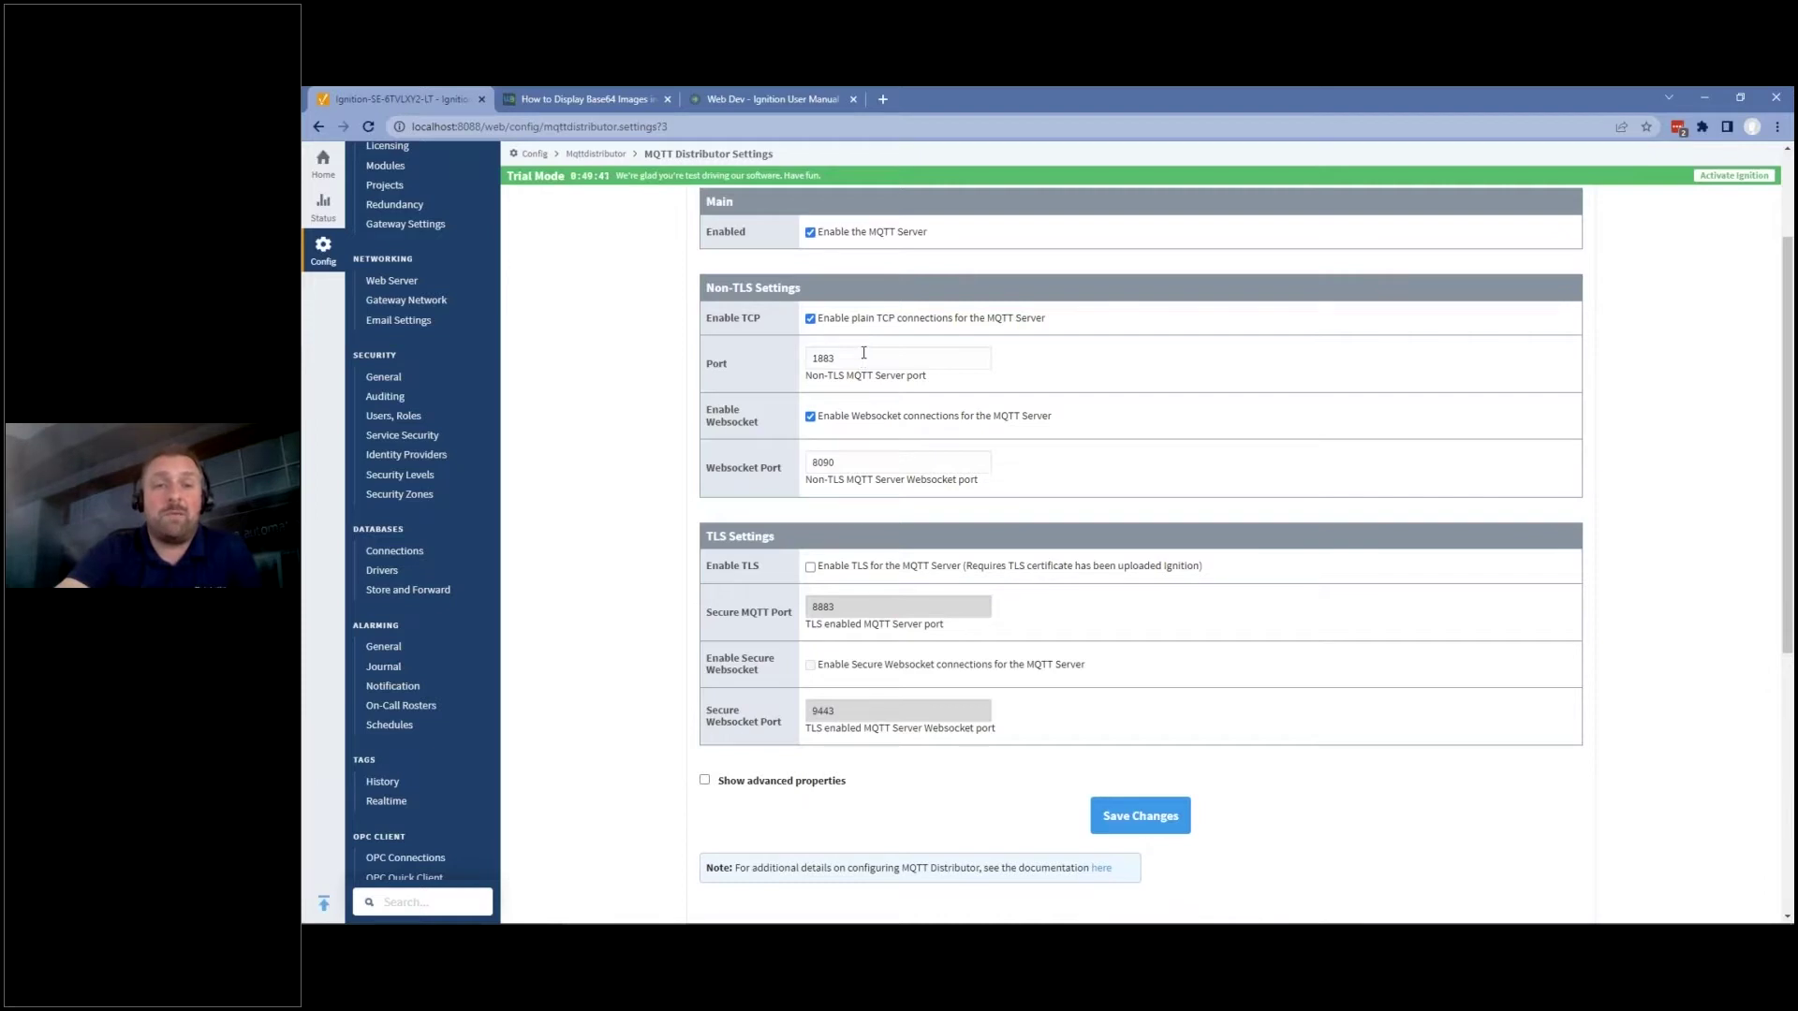
drag(863, 352, 787, 361)
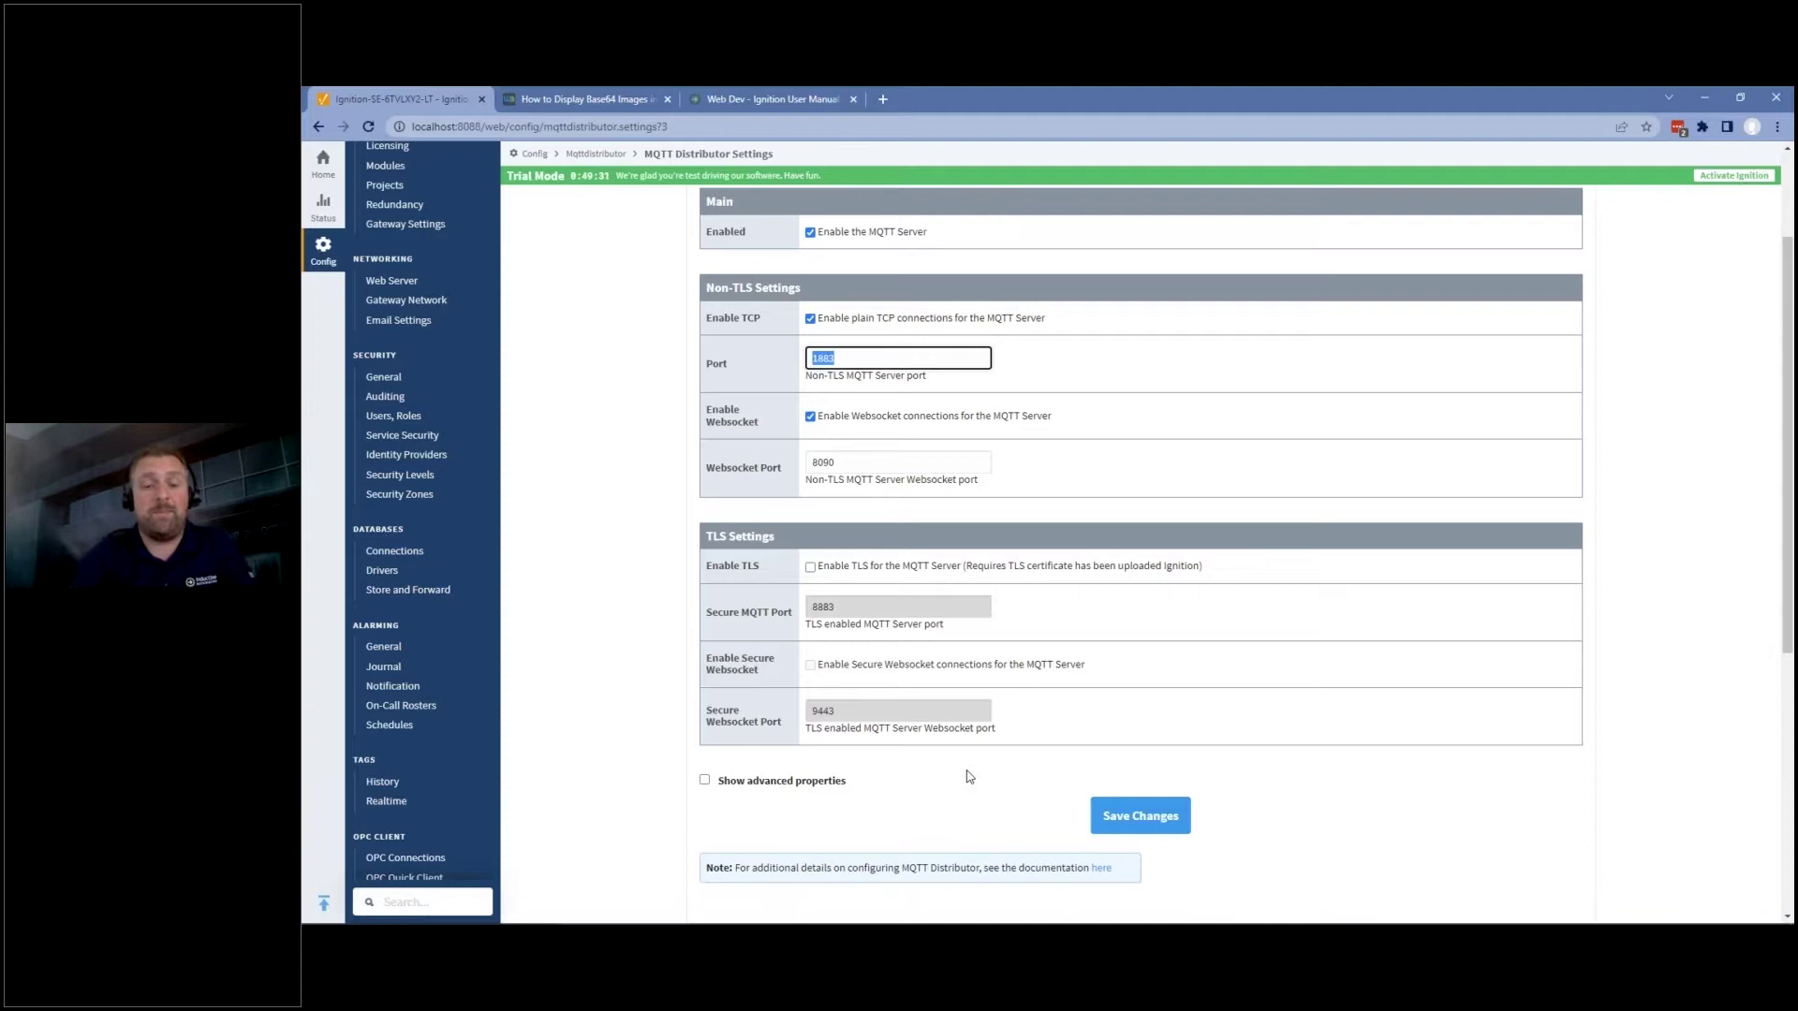
Launch MQTT.fx from the Windows search with 'mqtt'.
key(super)
text(mqtt)
key(Return)
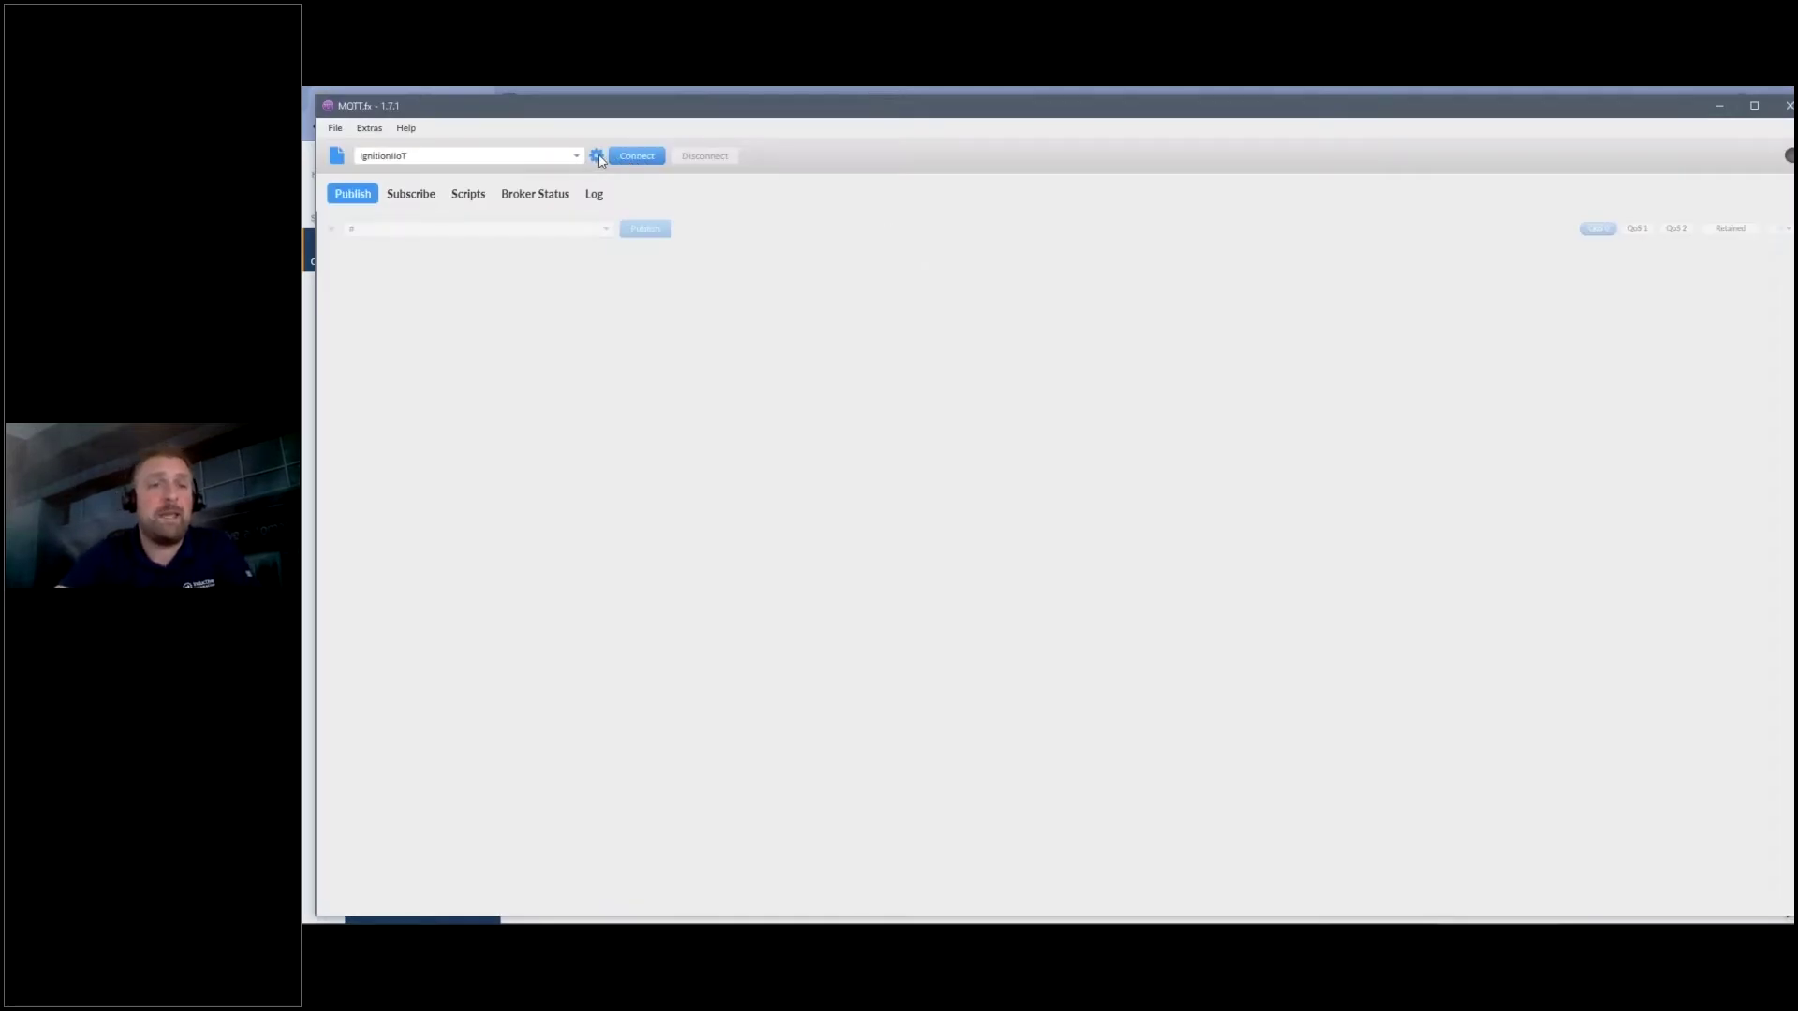
Review the IgnitionIoT connection profile's General and User Credentials settings.
click(598, 157)
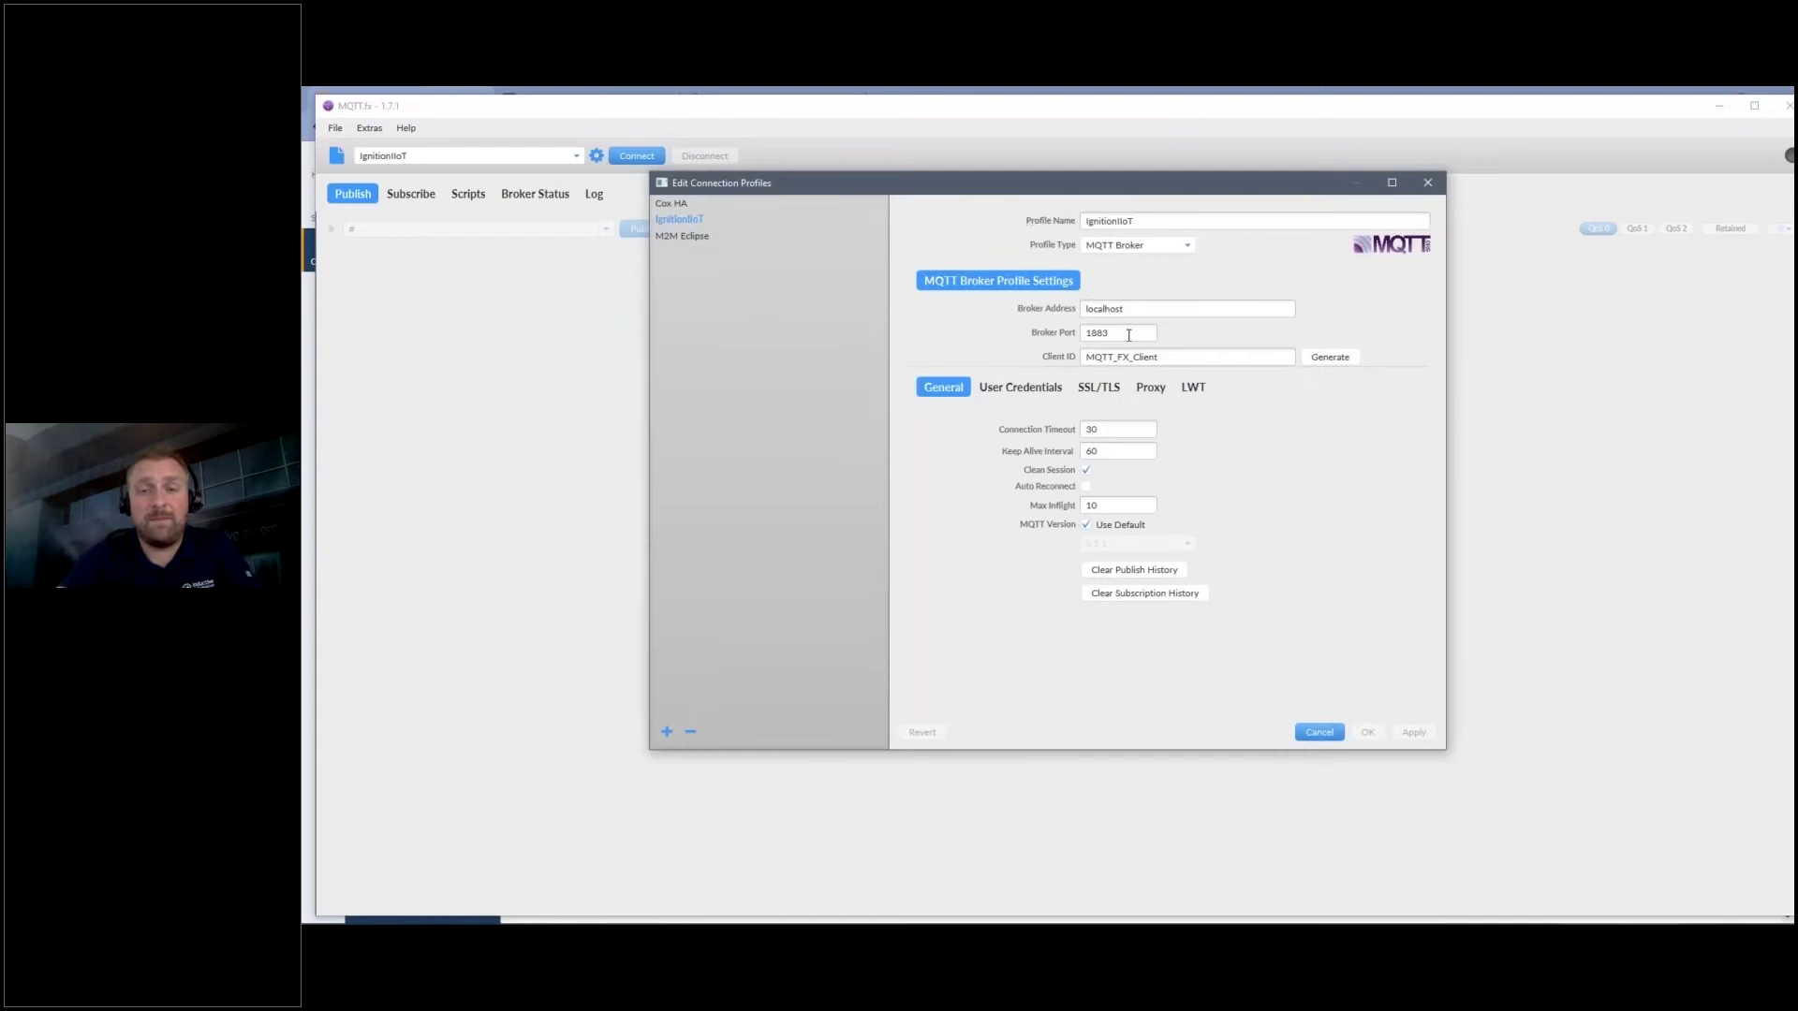
click(1047, 388)
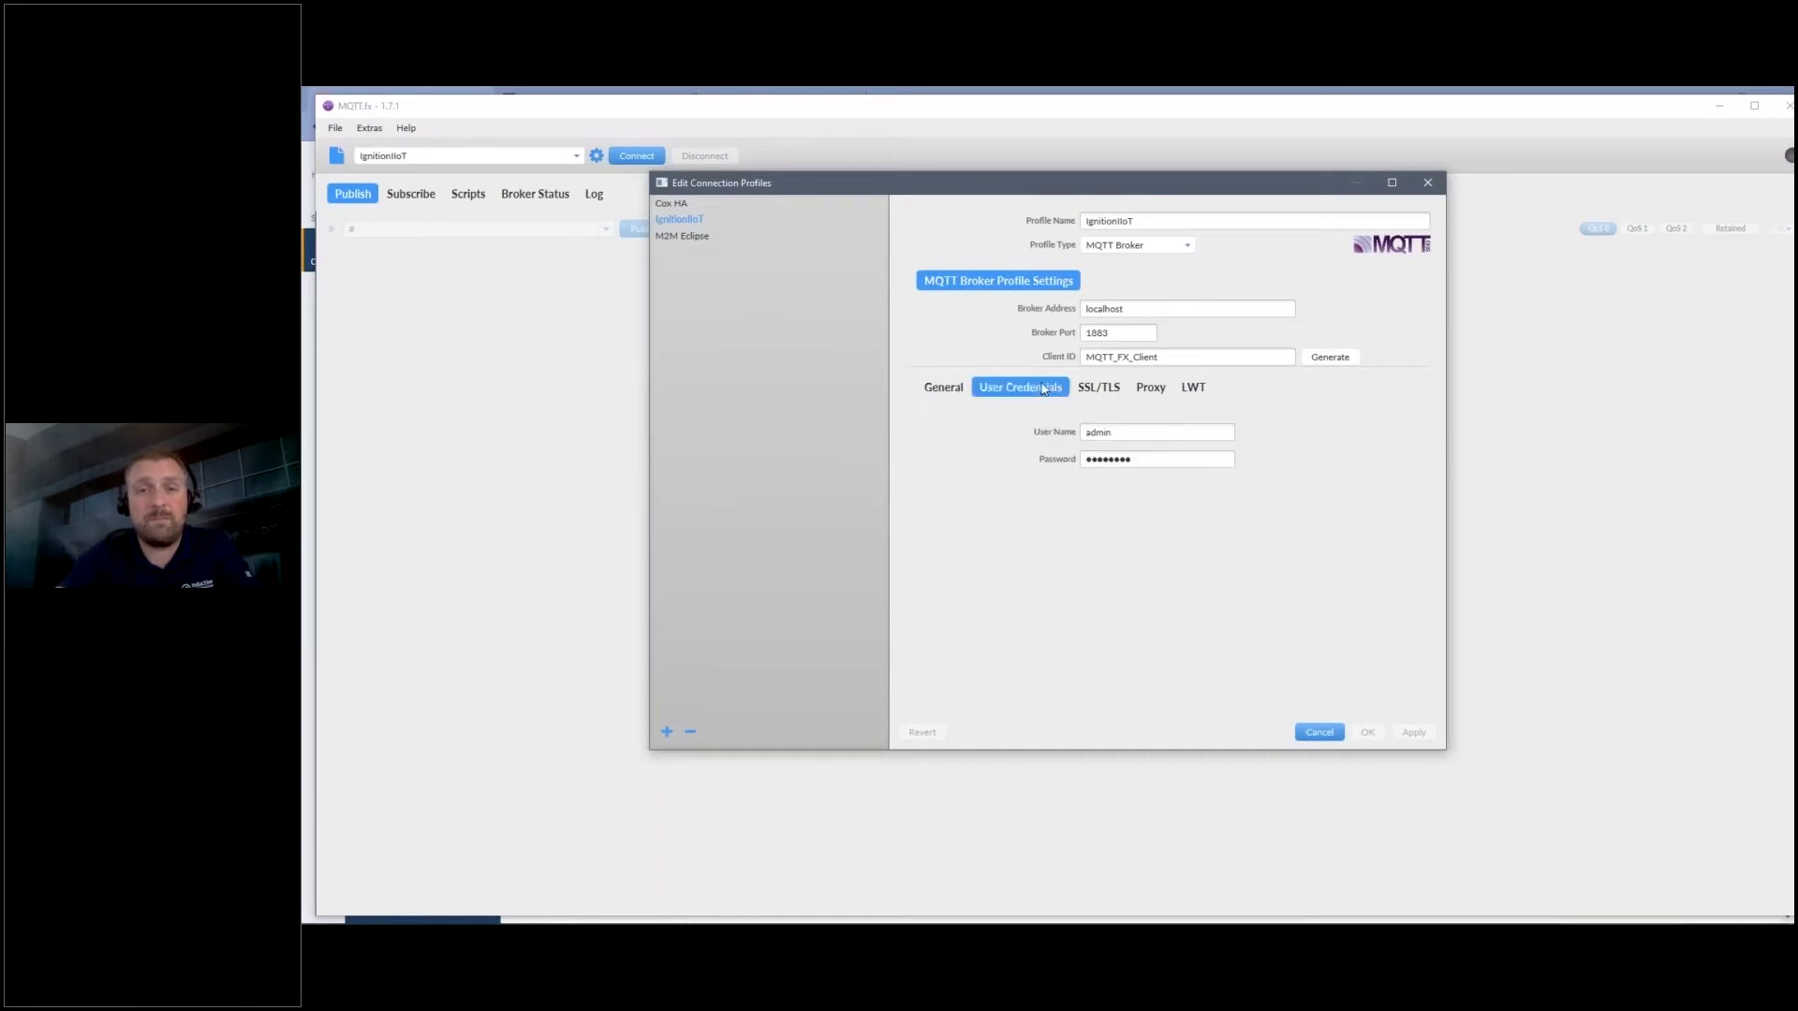
click(1320, 733)
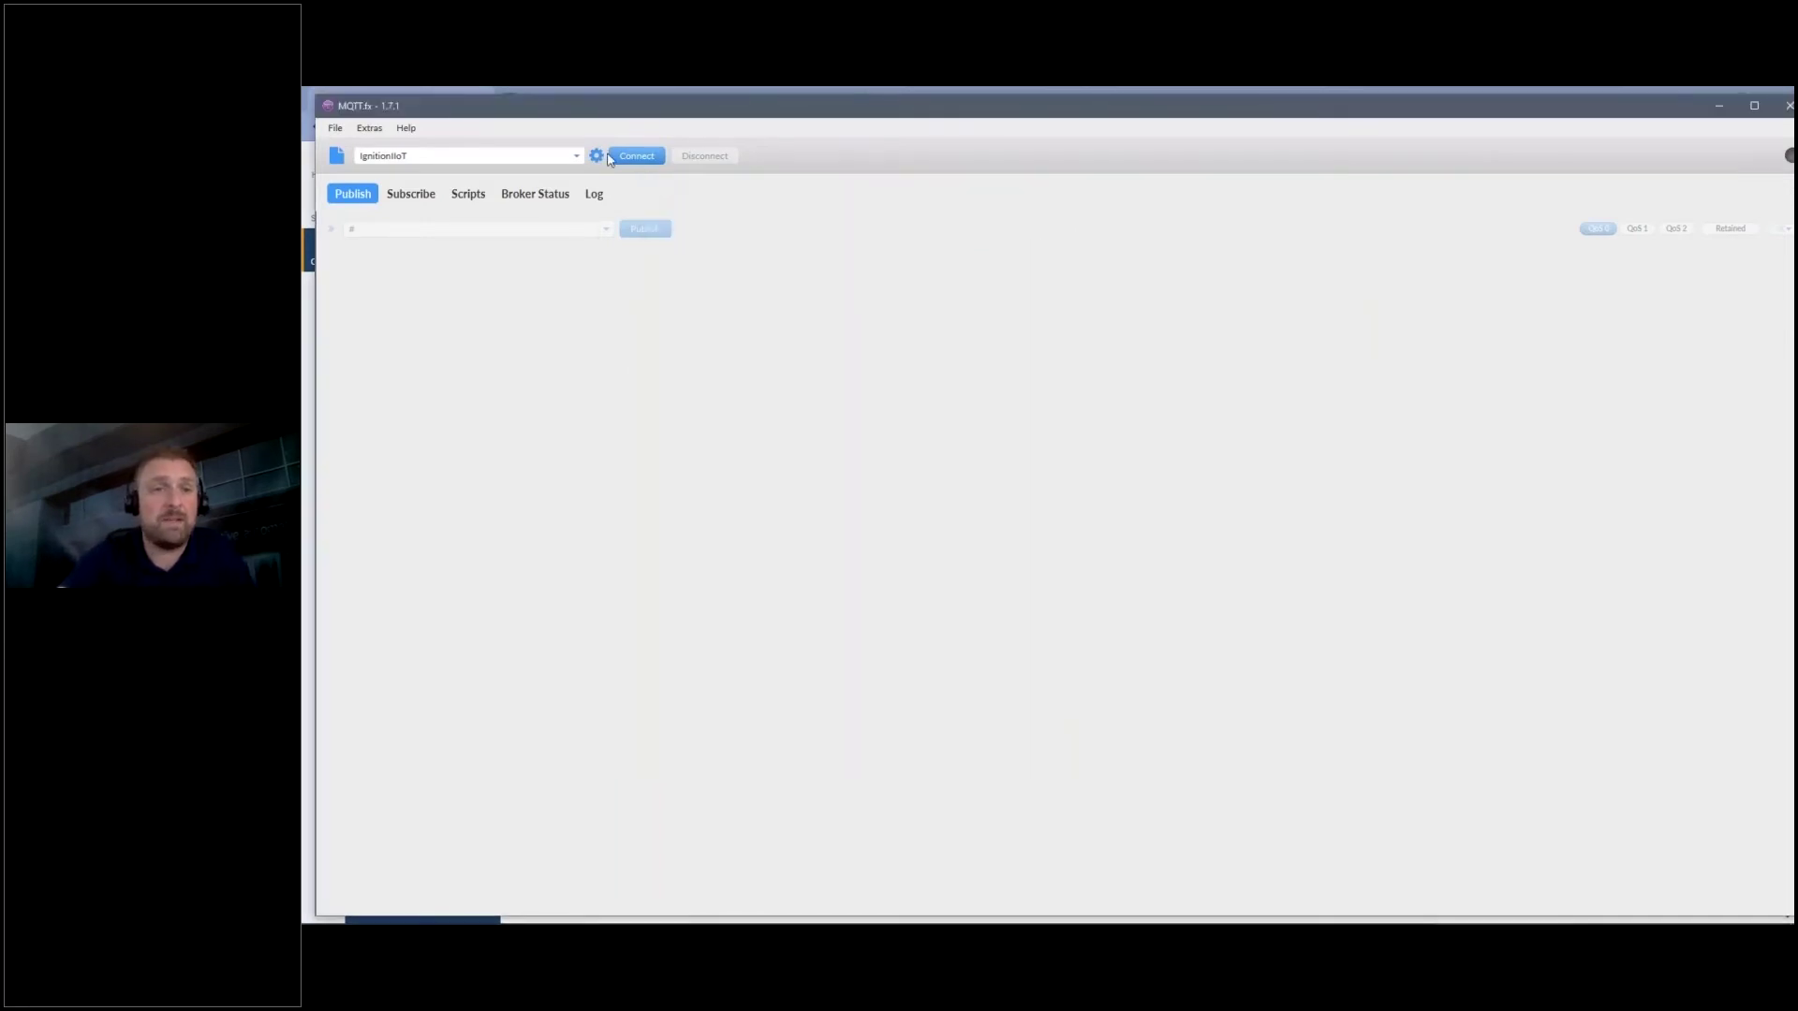
Connect MQTT.fx to the localhost:1883 broker, then quit MQTT.fx.
click(638, 156)
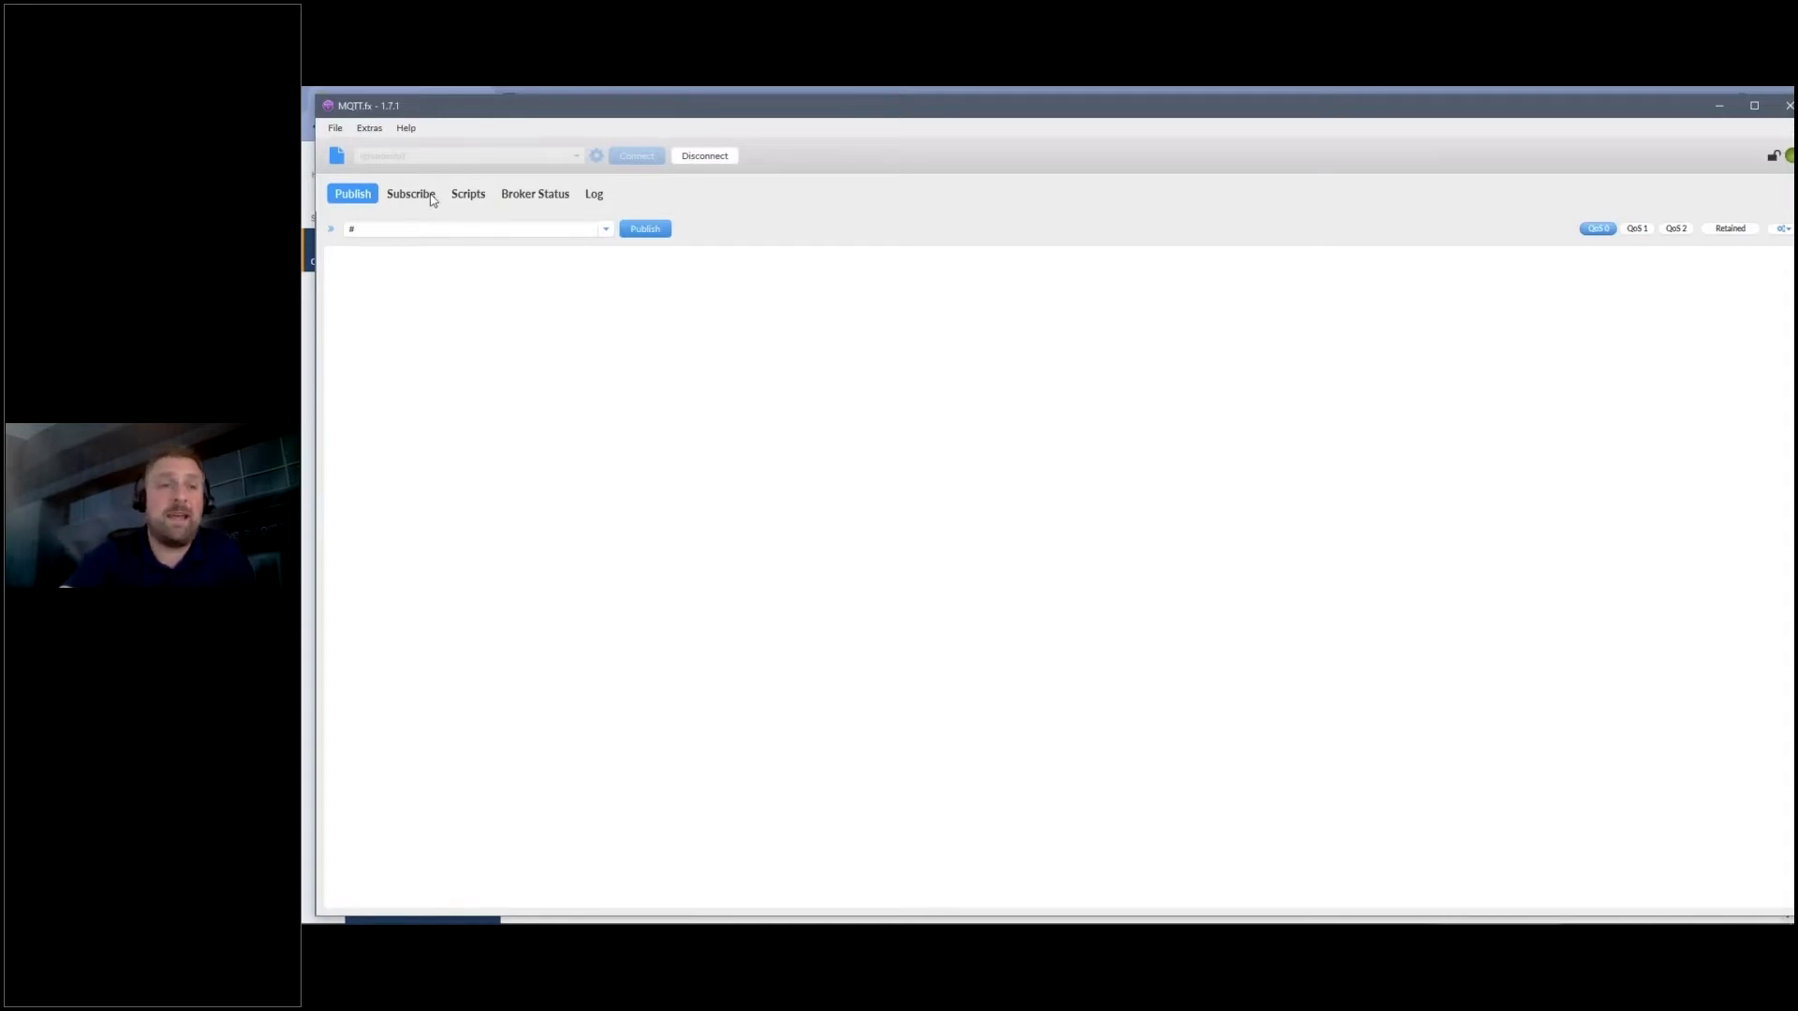
drag(1075, 112, 1050, 112)
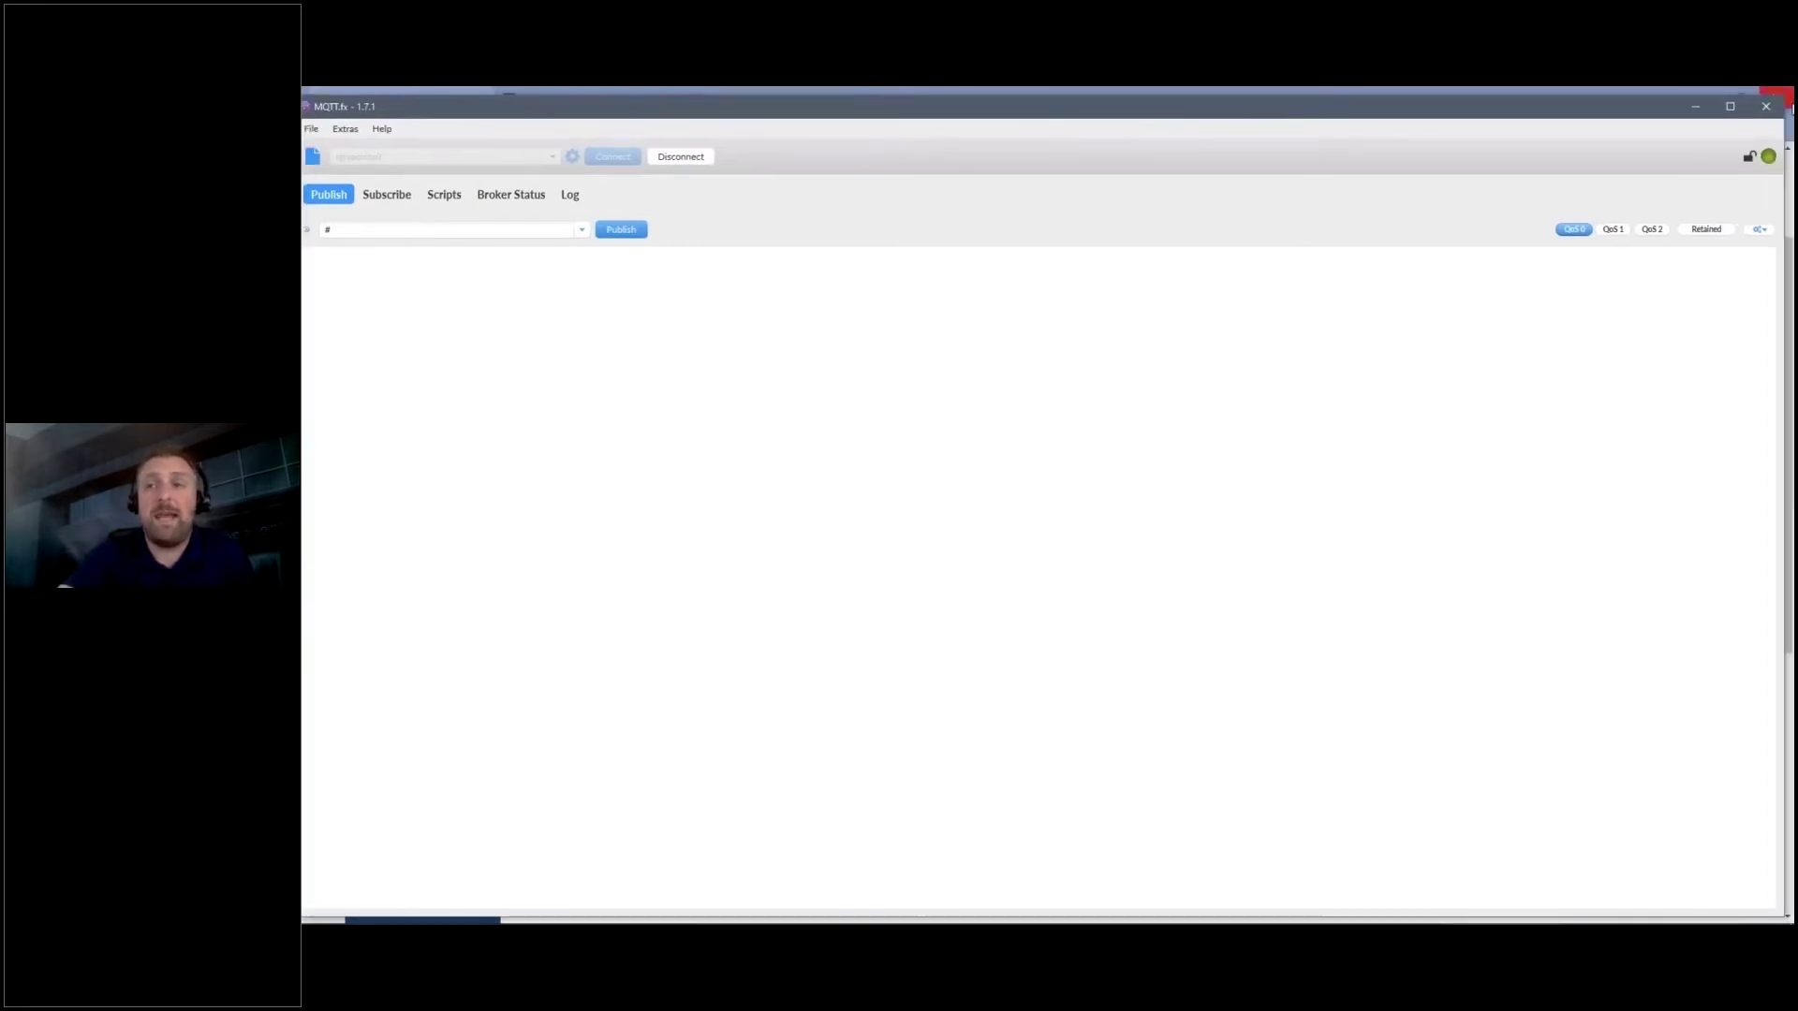
click(1770, 109)
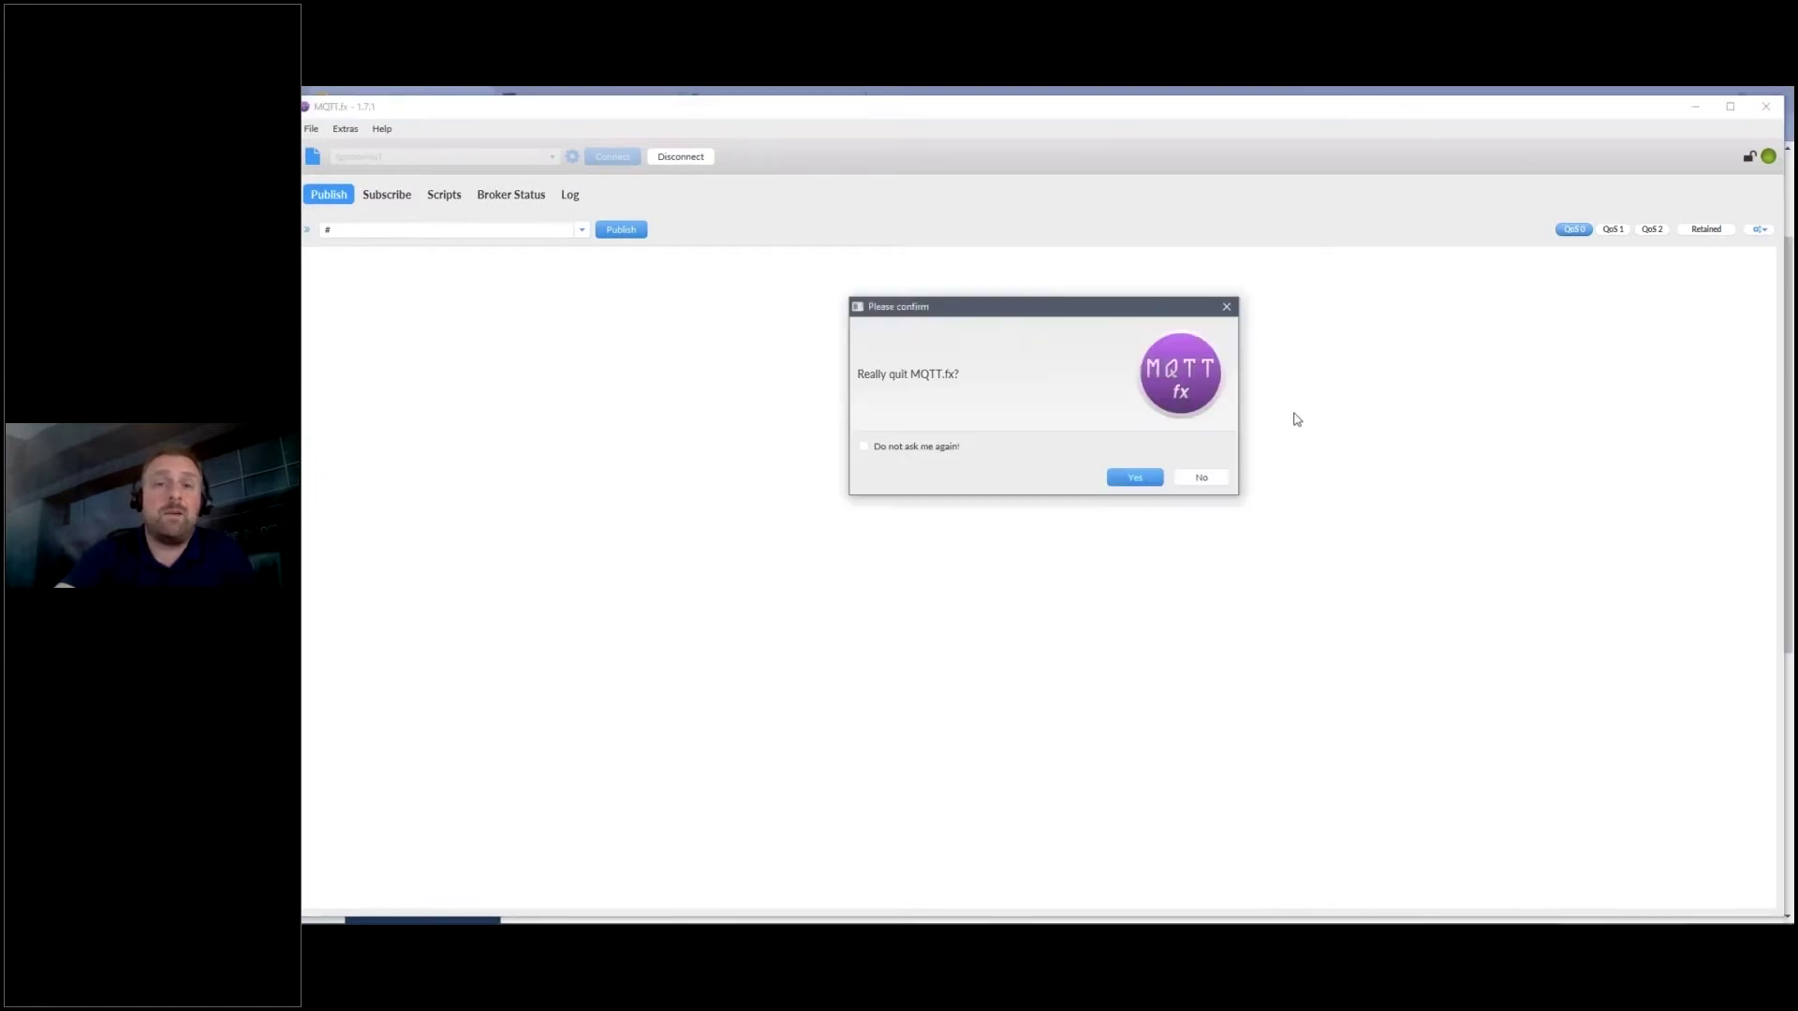
click(1150, 480)
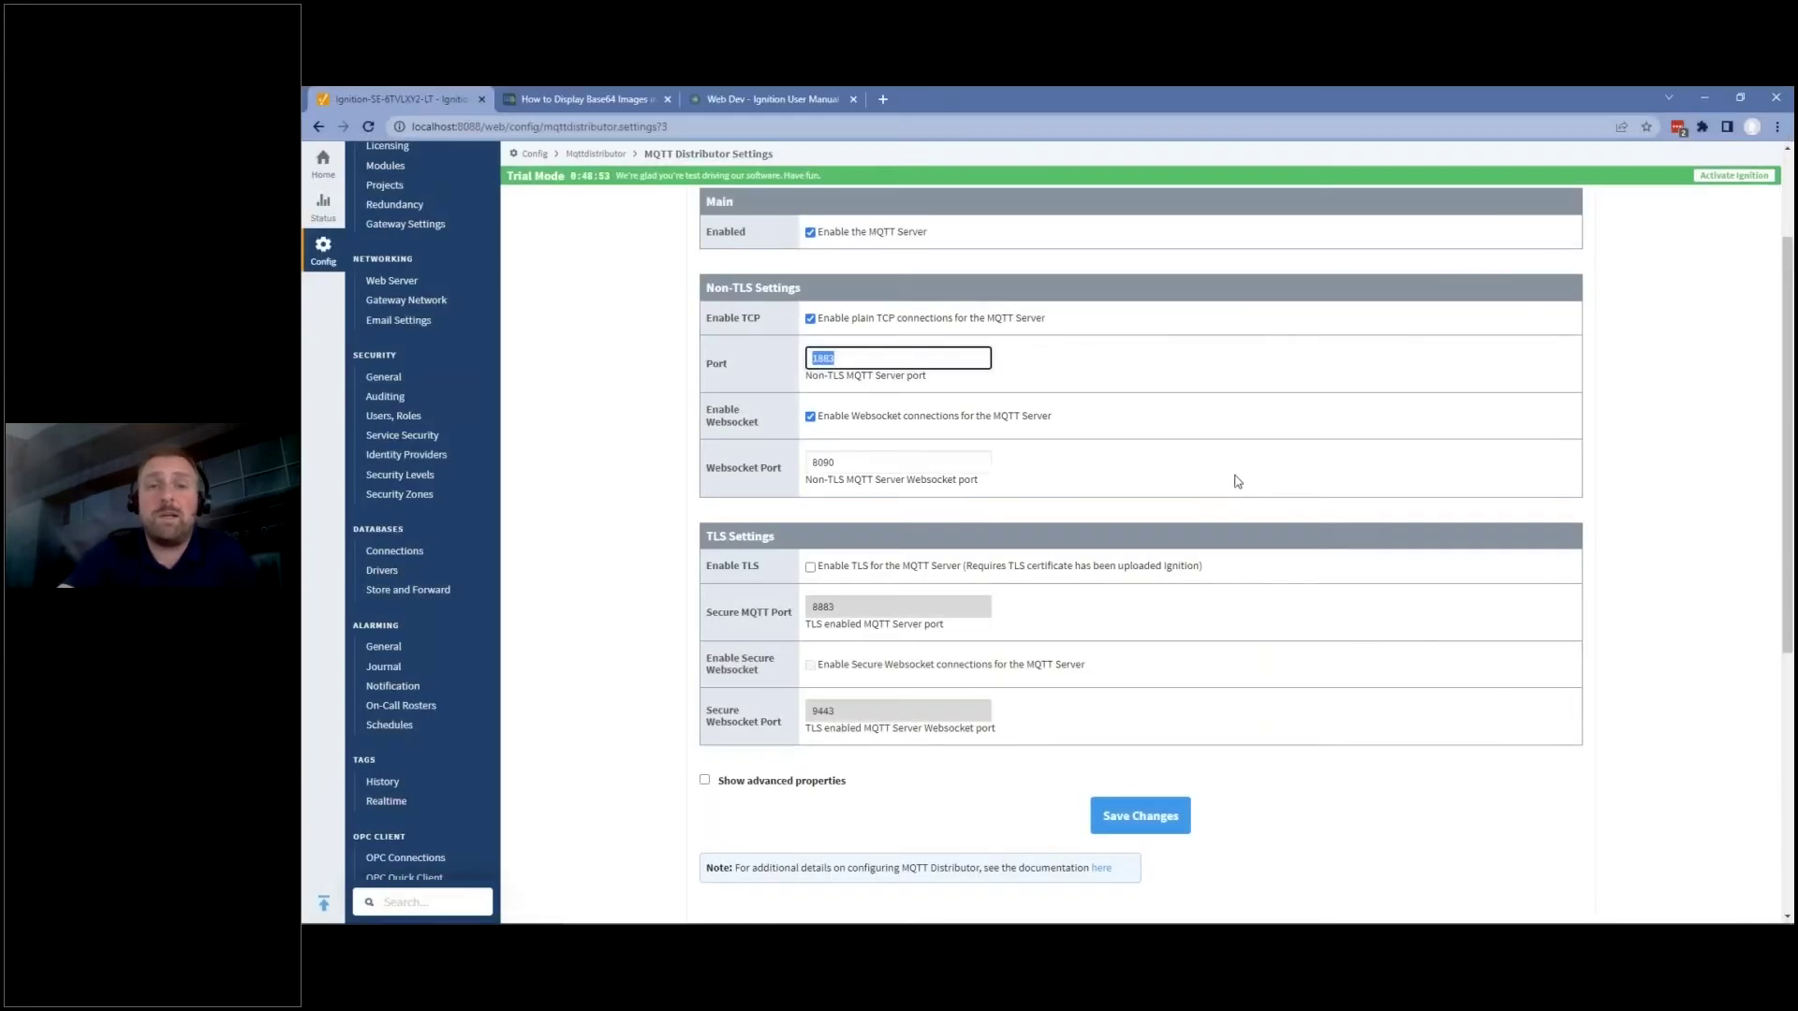
click(1362, 608)
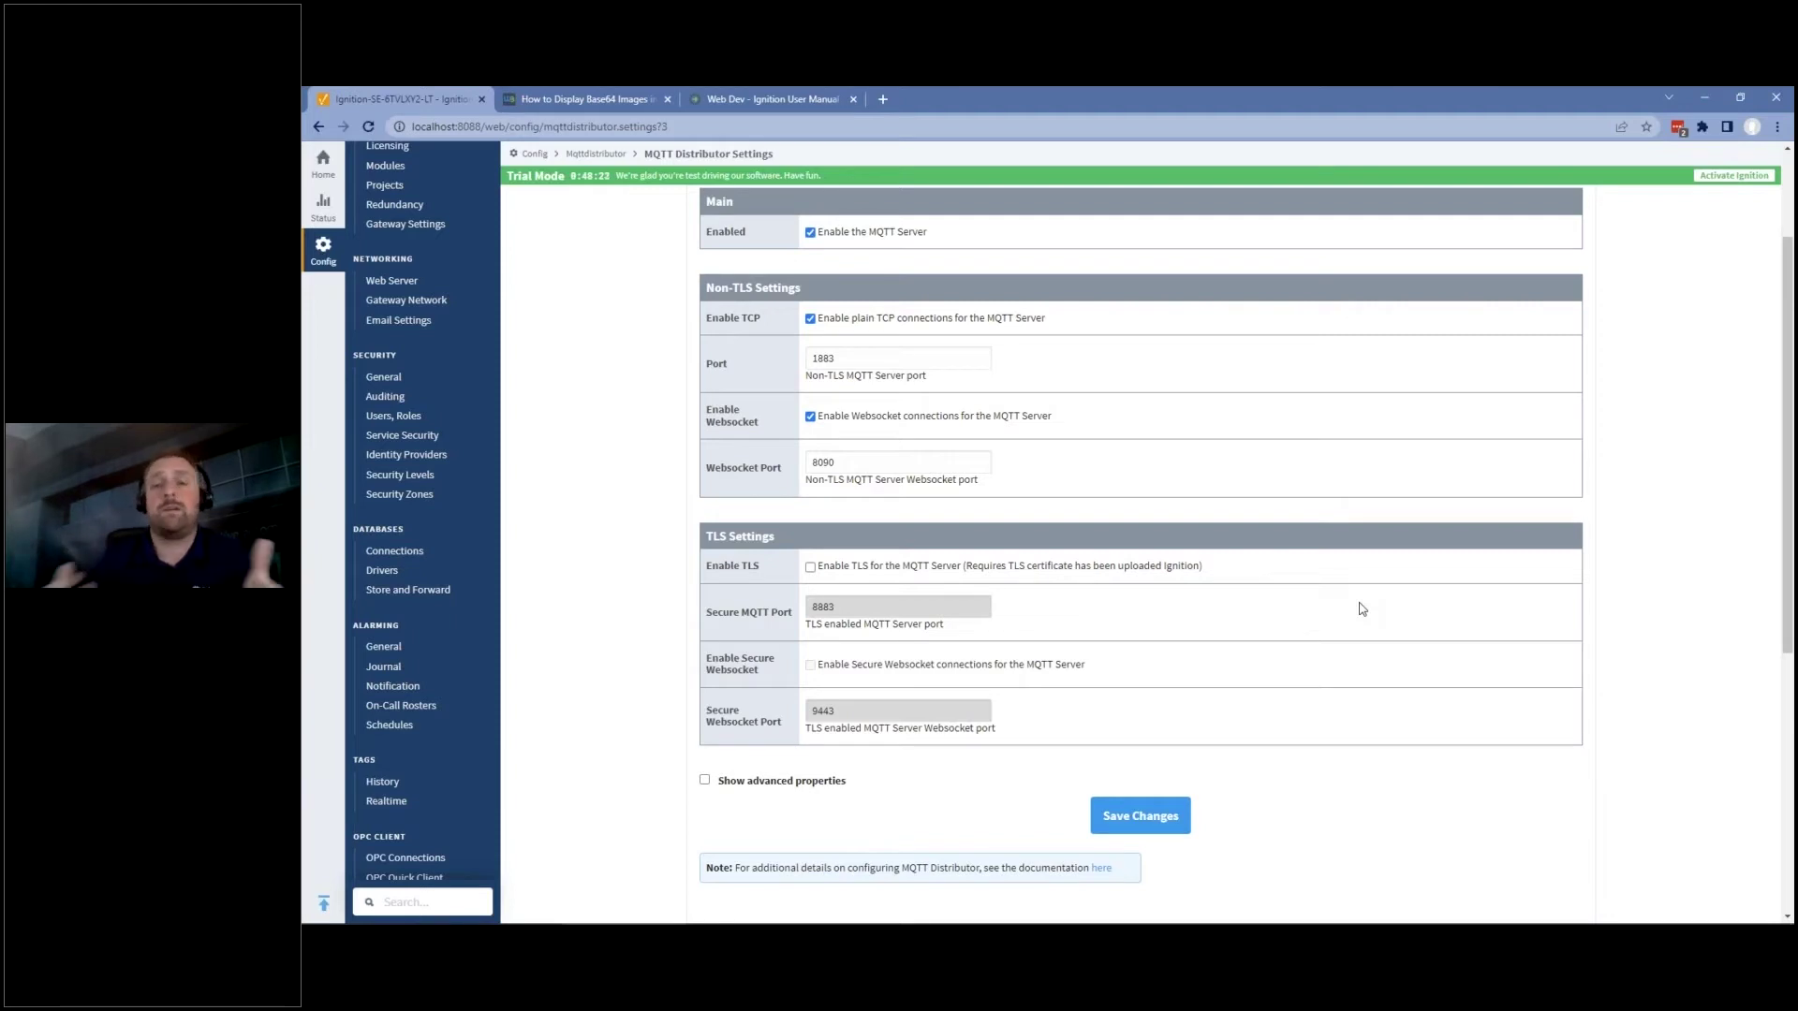
mouse_move(1269, 908)
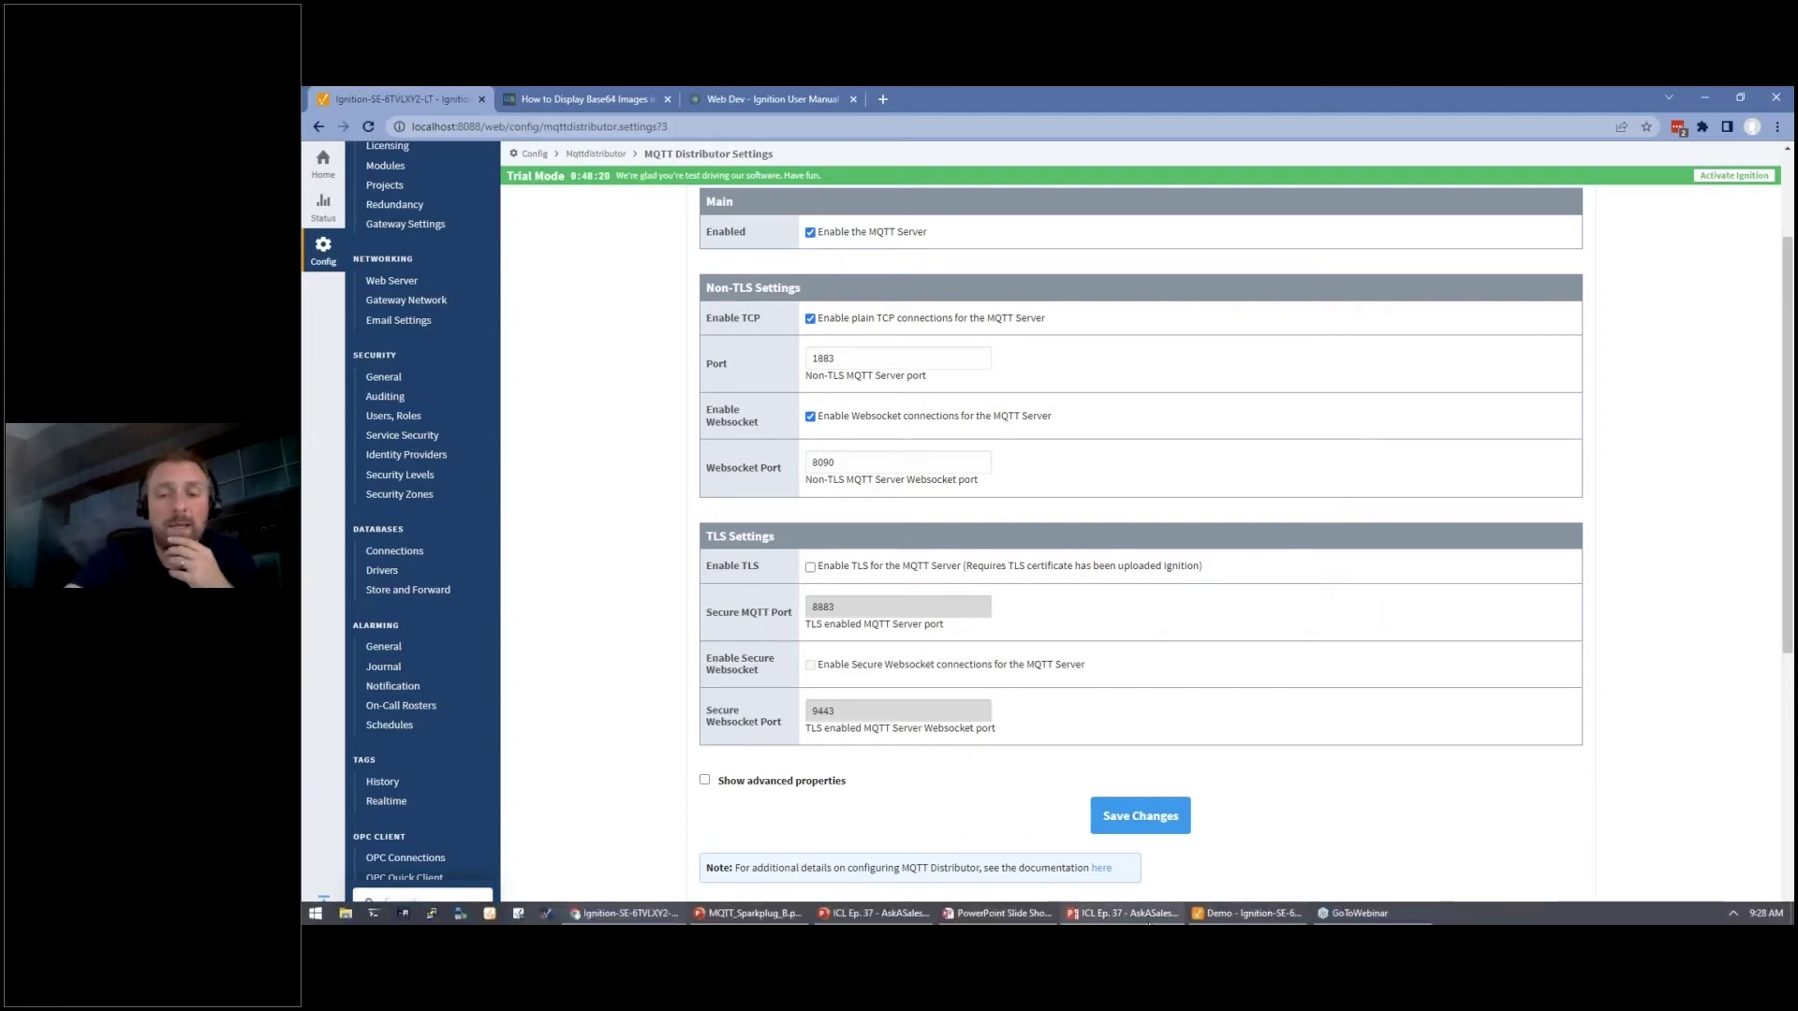
mouse_move(875, 914)
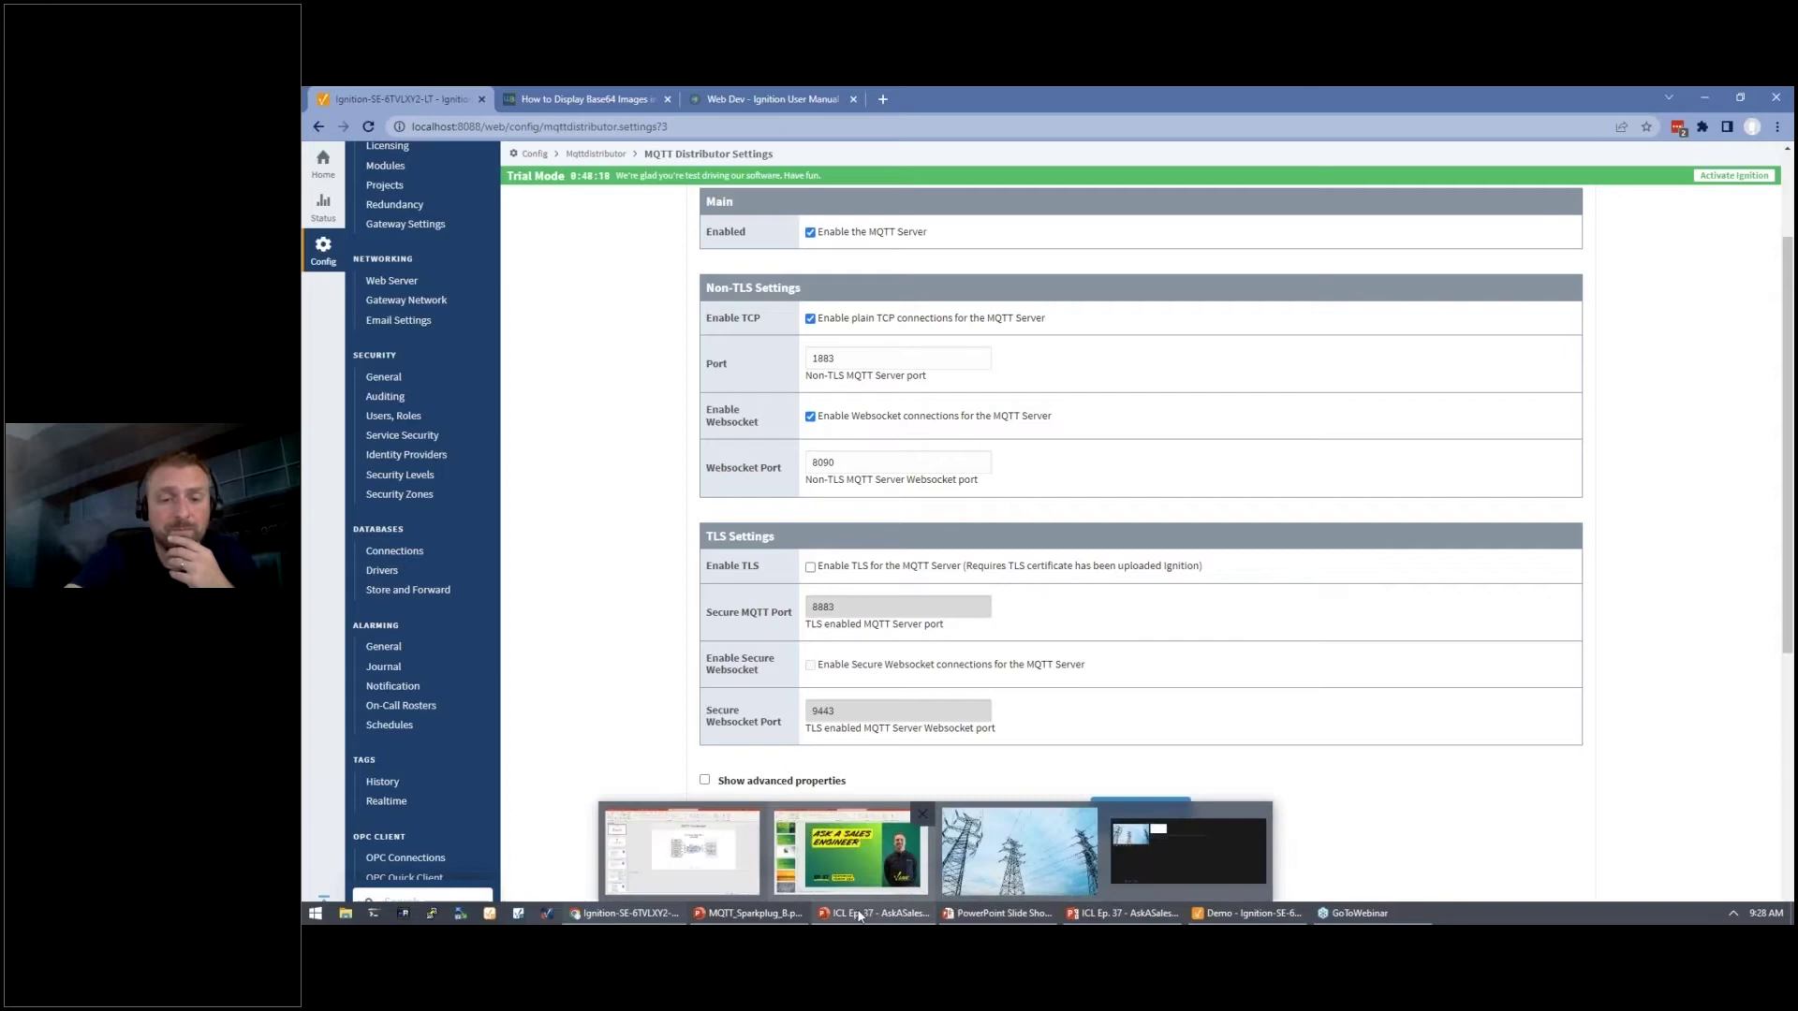
Bring up the MQTT_Sparkplug_B deck at slide 3, 'MQTT Sparkplug B Specification'.
click(768, 904)
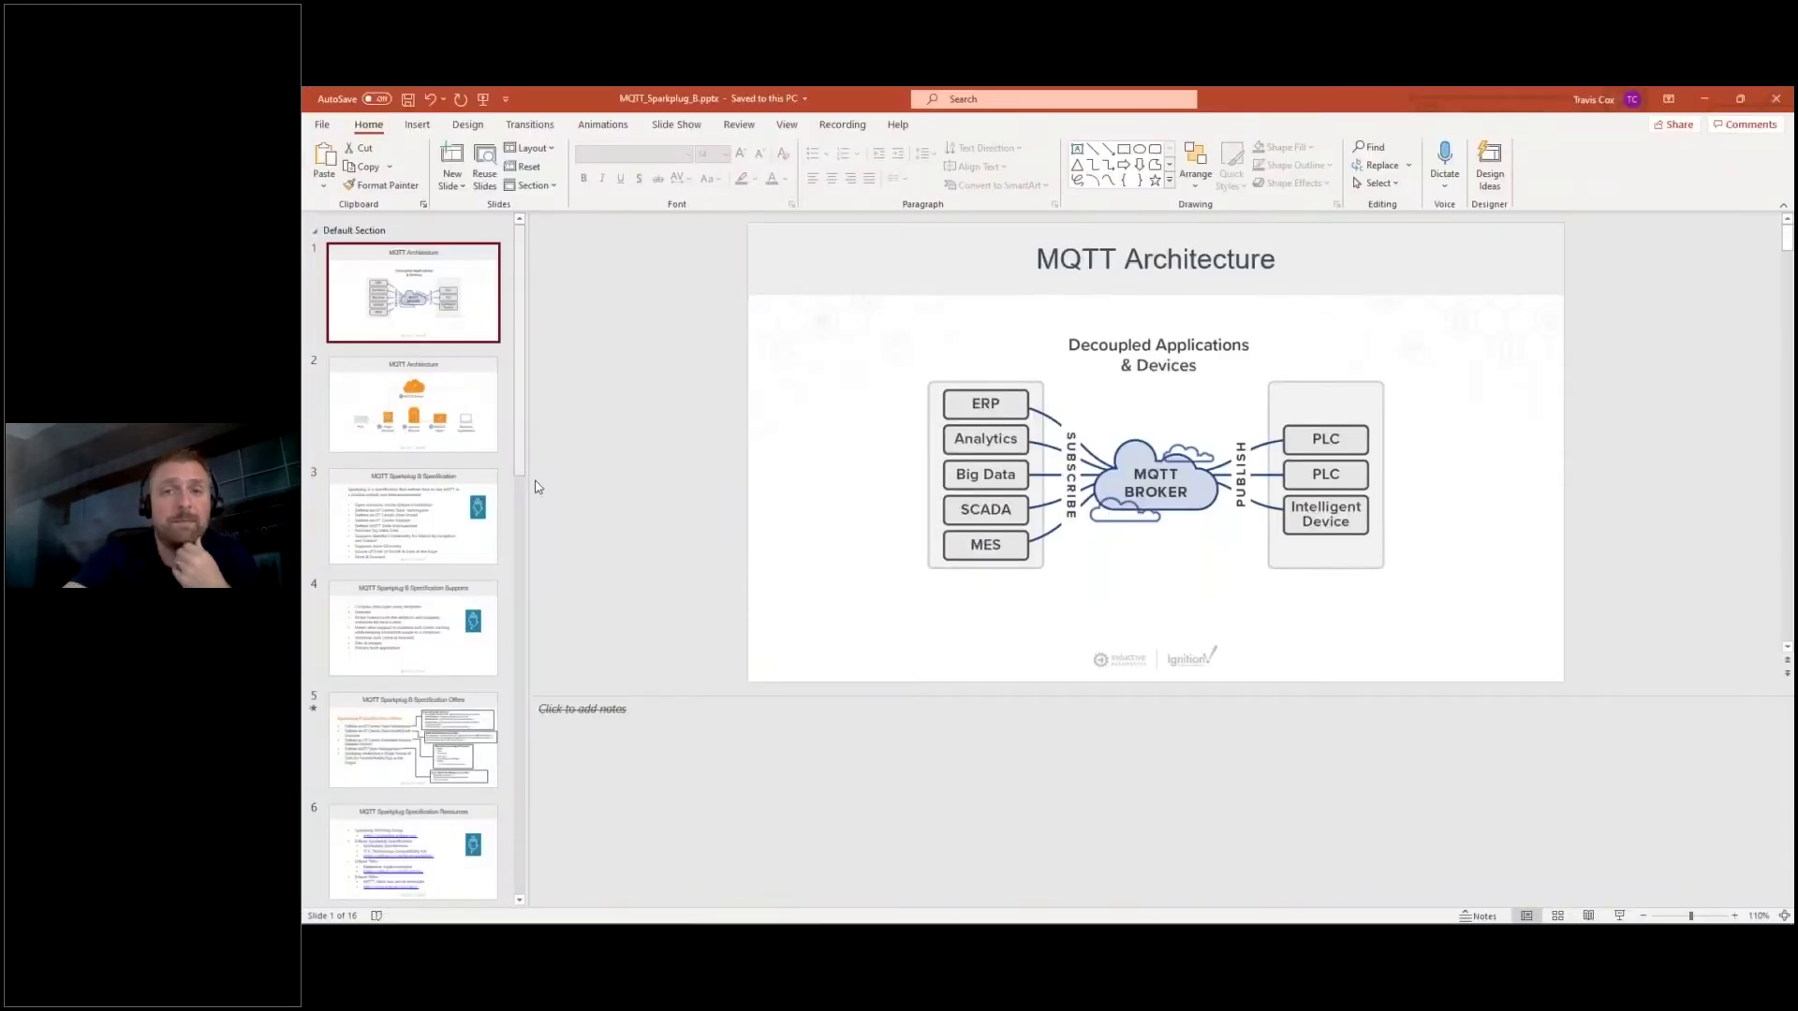
click(457, 498)
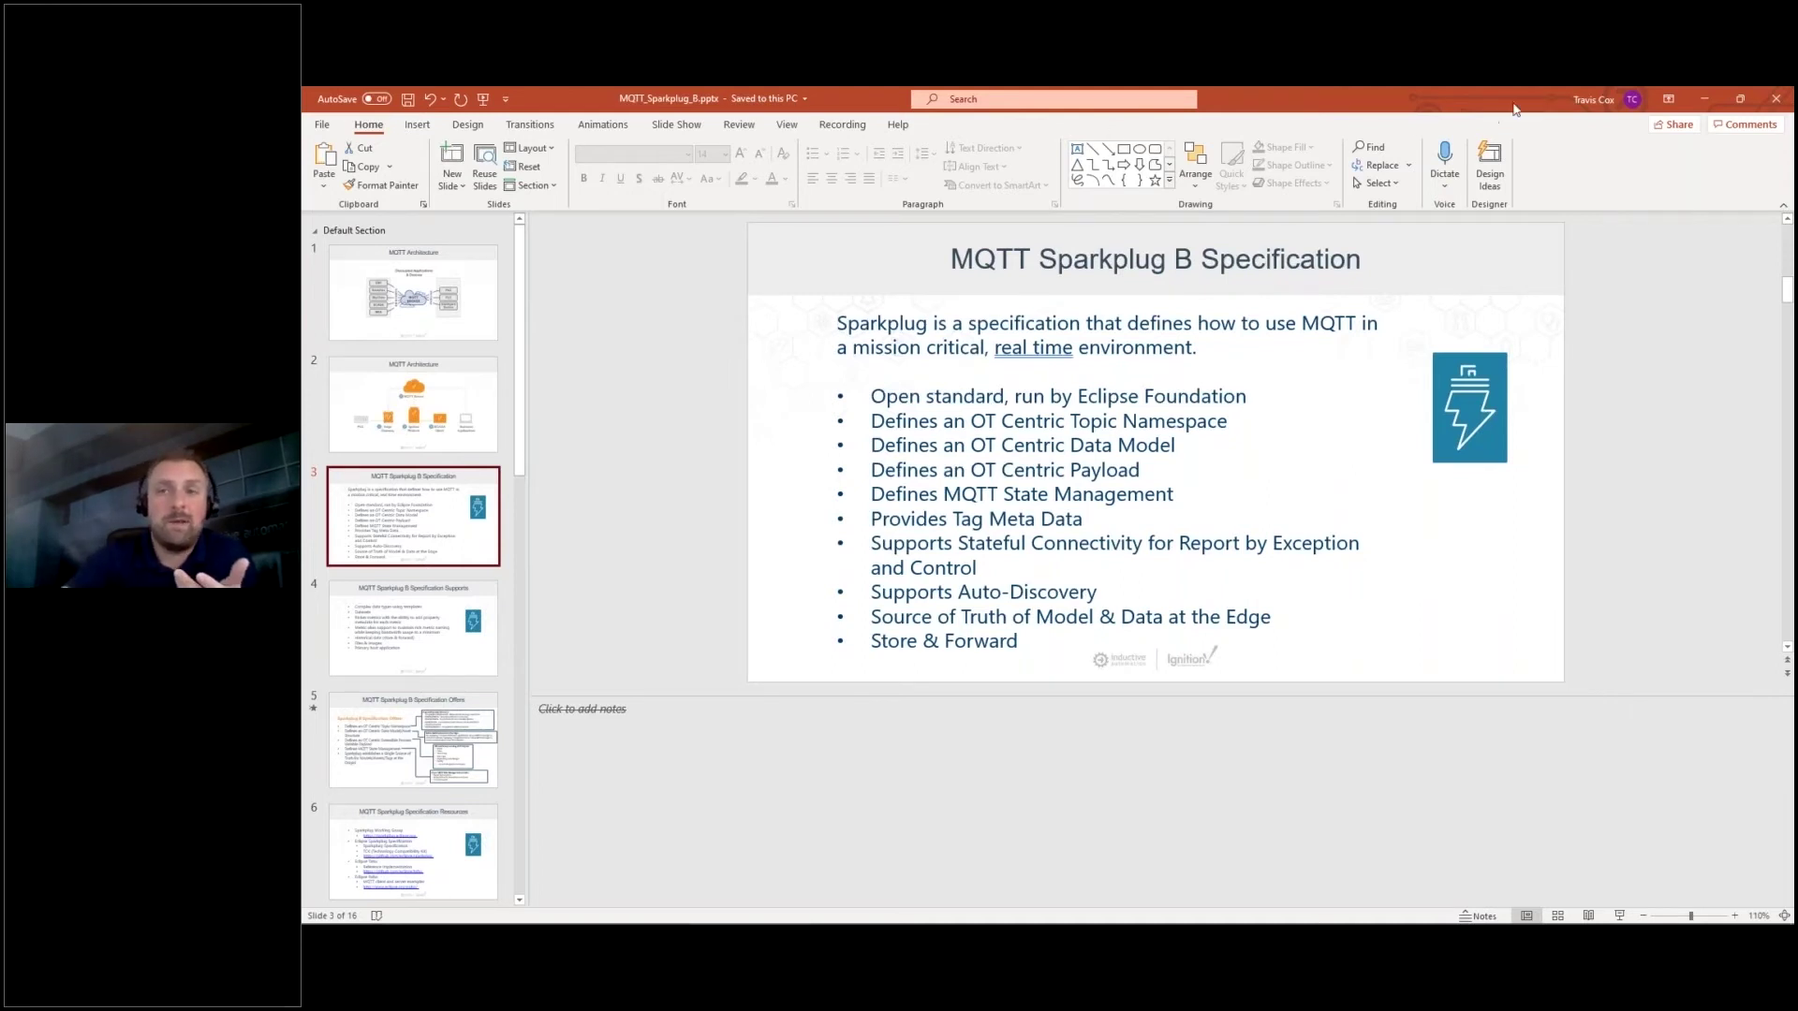
Return to the gateway and open MQTT Transmission settings, viewing its configured MQTT servers.
click(1705, 103)
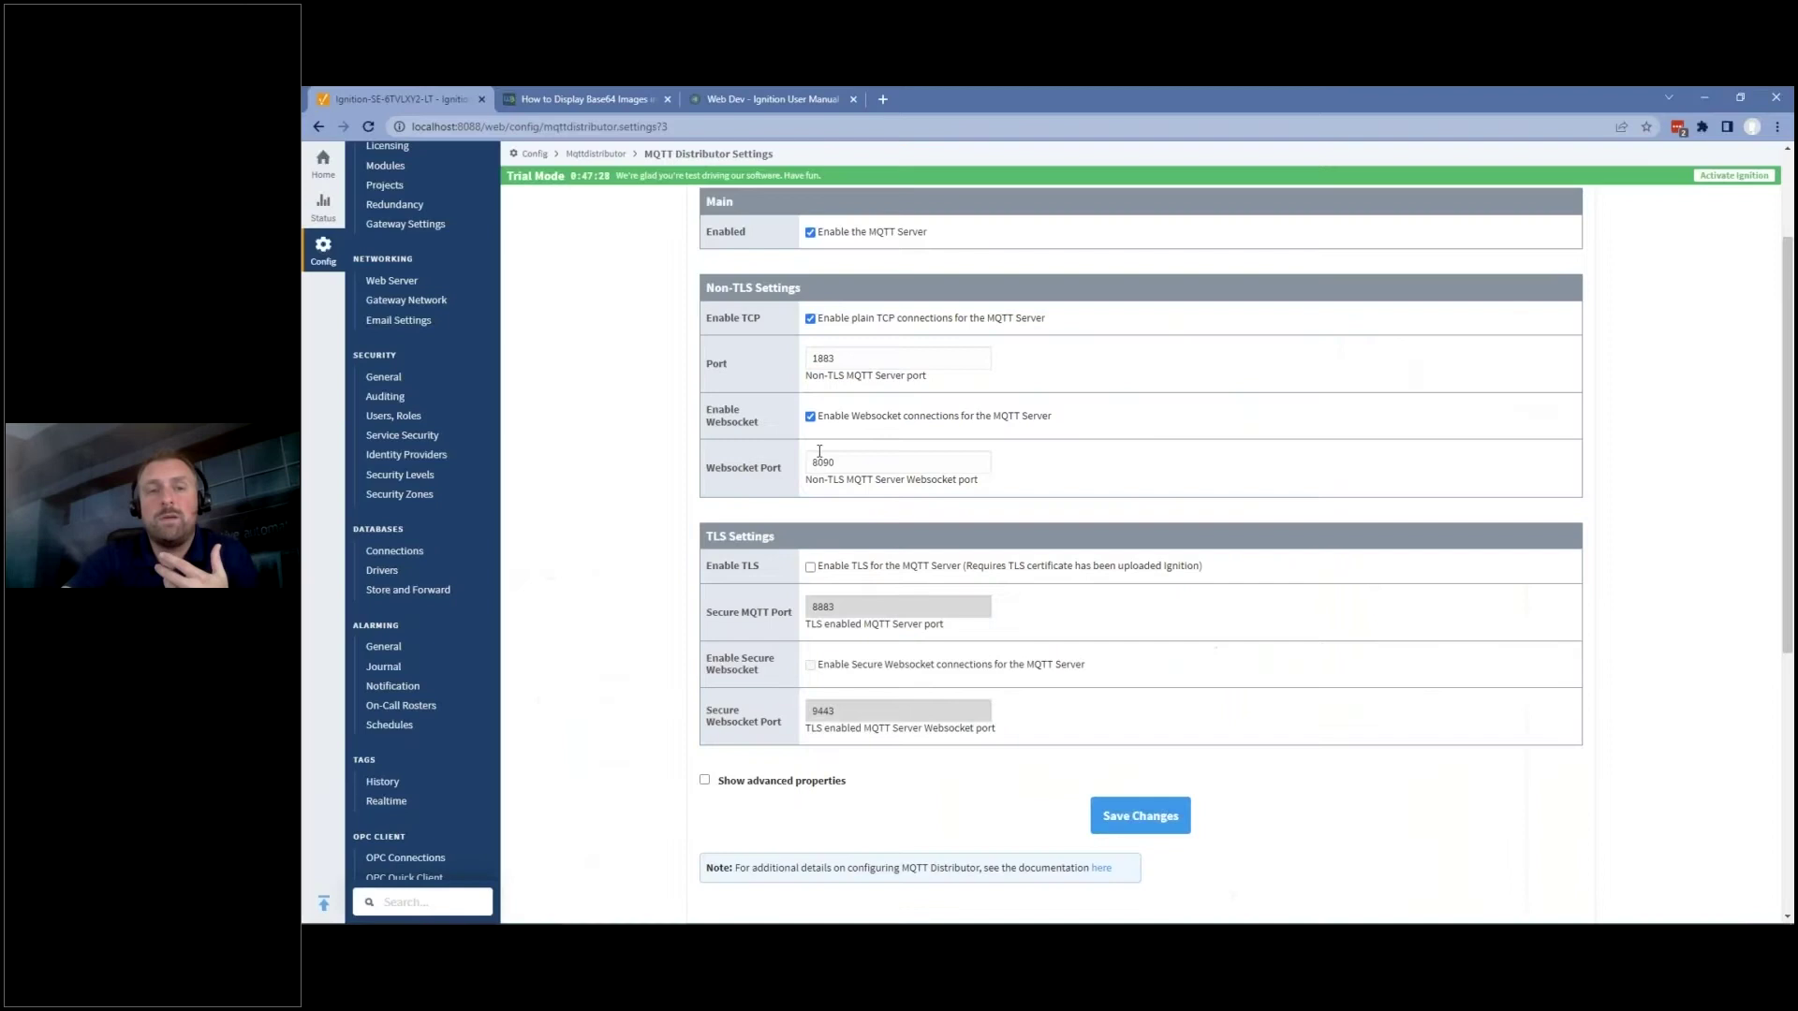
scroll(604, 553, down, 5)
scroll(599, 590, down, 1)
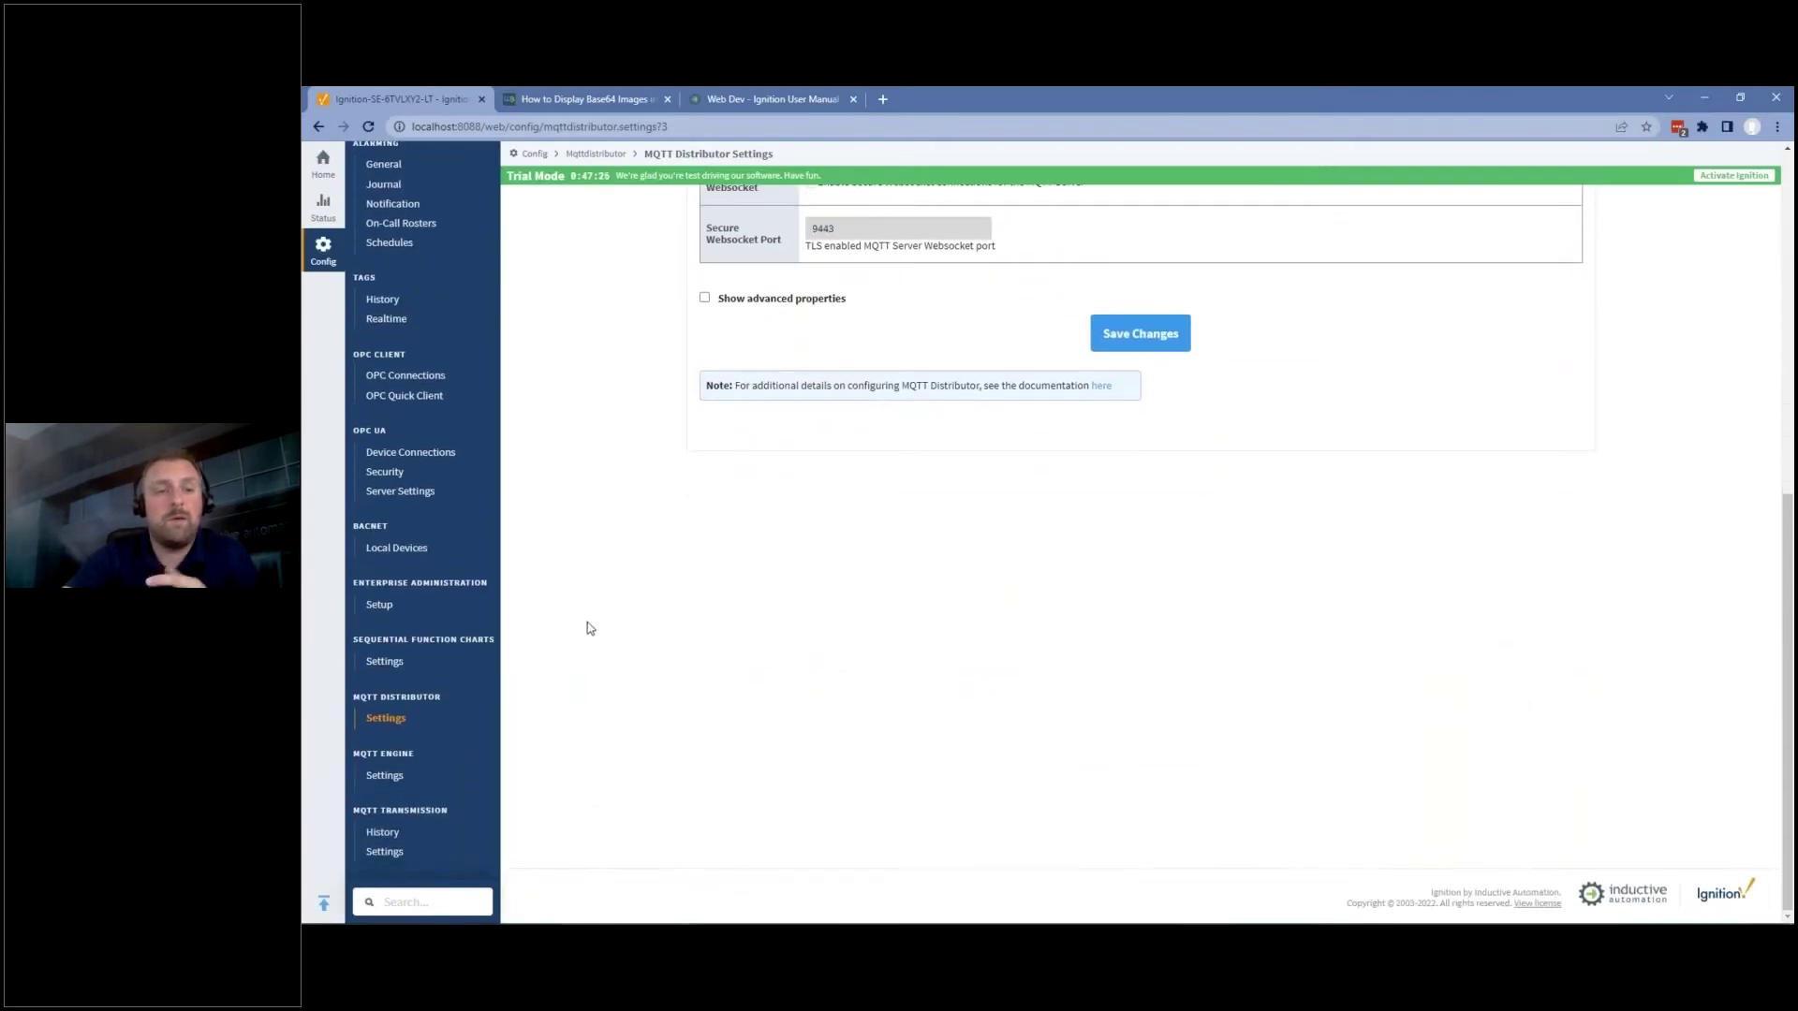
click(404, 852)
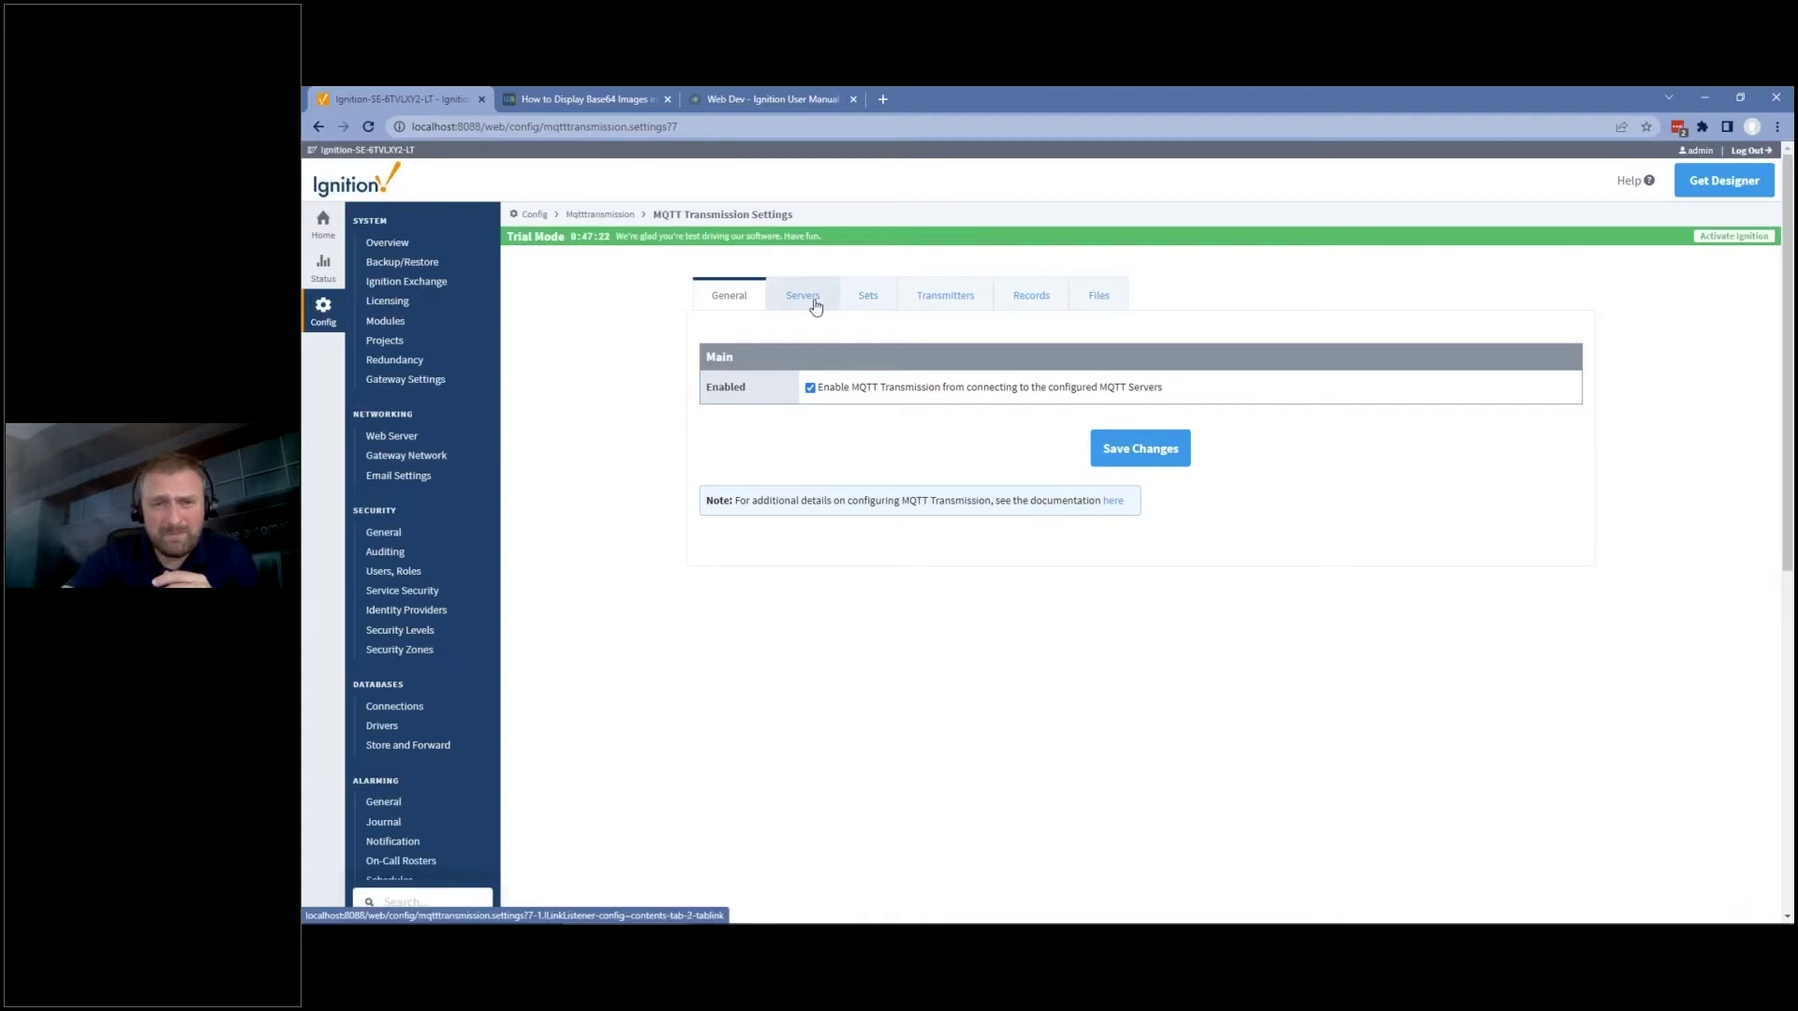
click(805, 302)
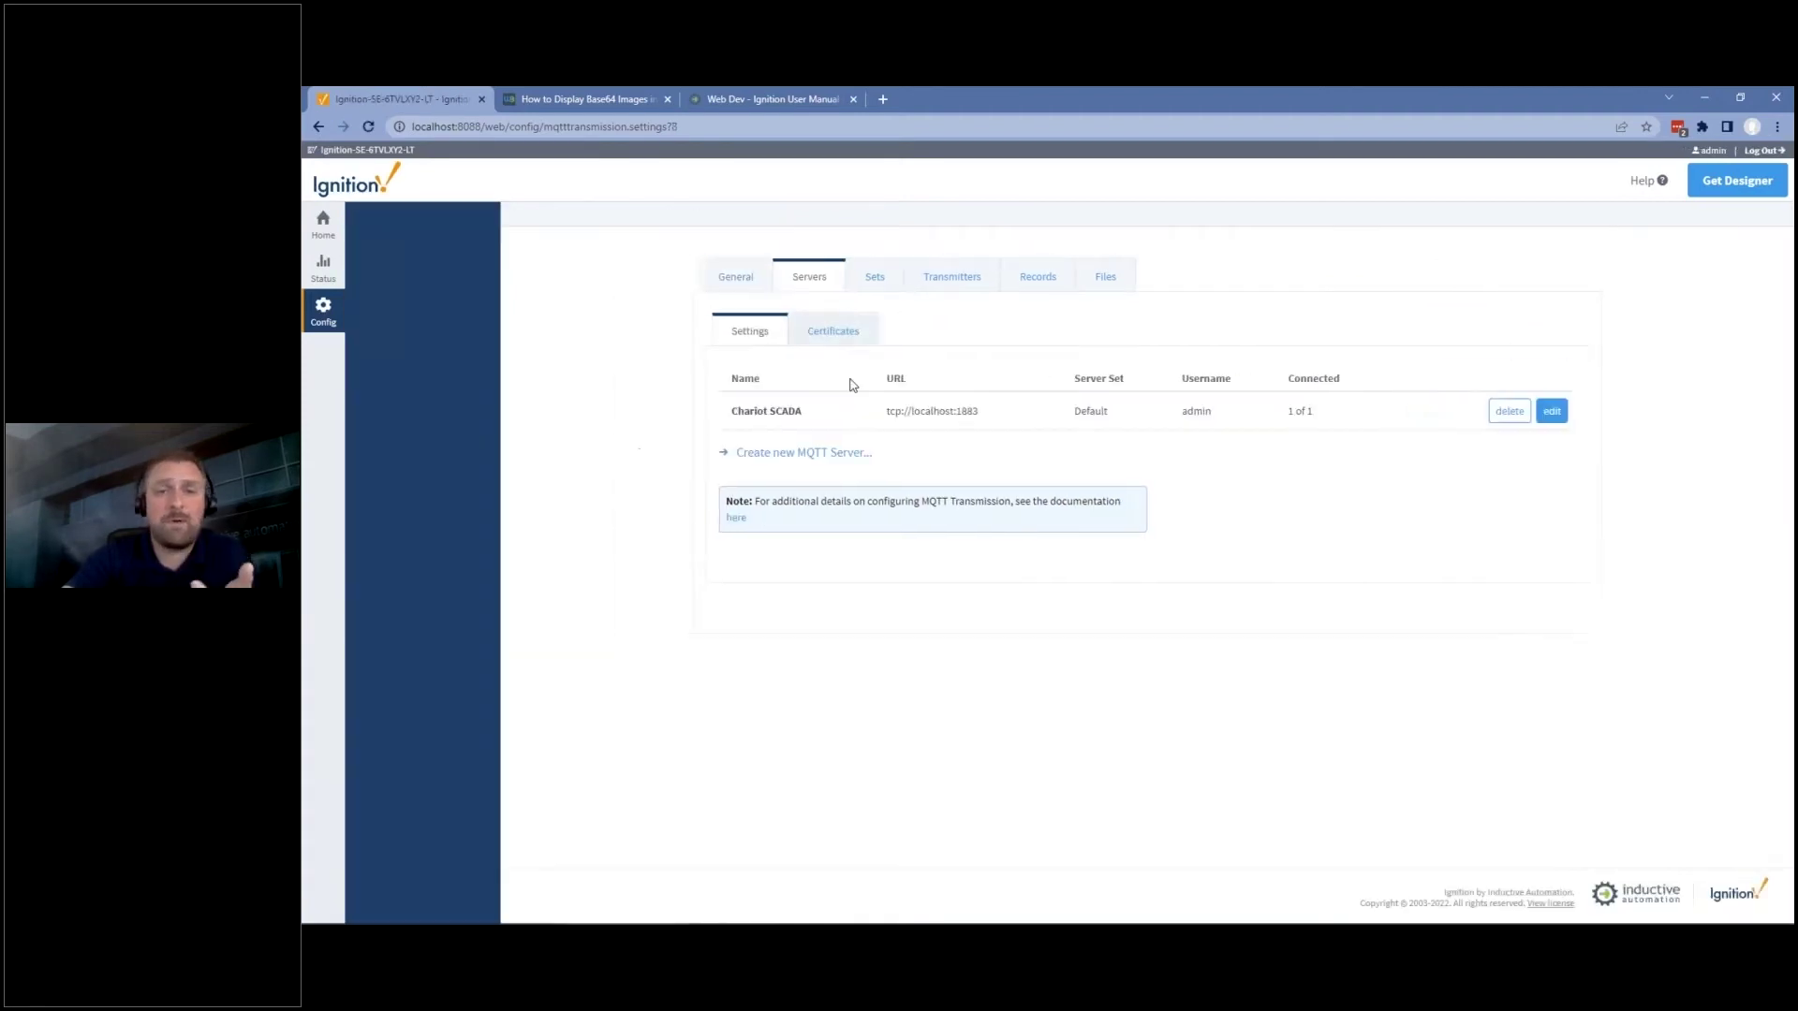
Show the transmitters, highlighting Example Transmitter's Sparkplug ID 'My MQTT Group/Edge Node f46fb9'.
click(948, 278)
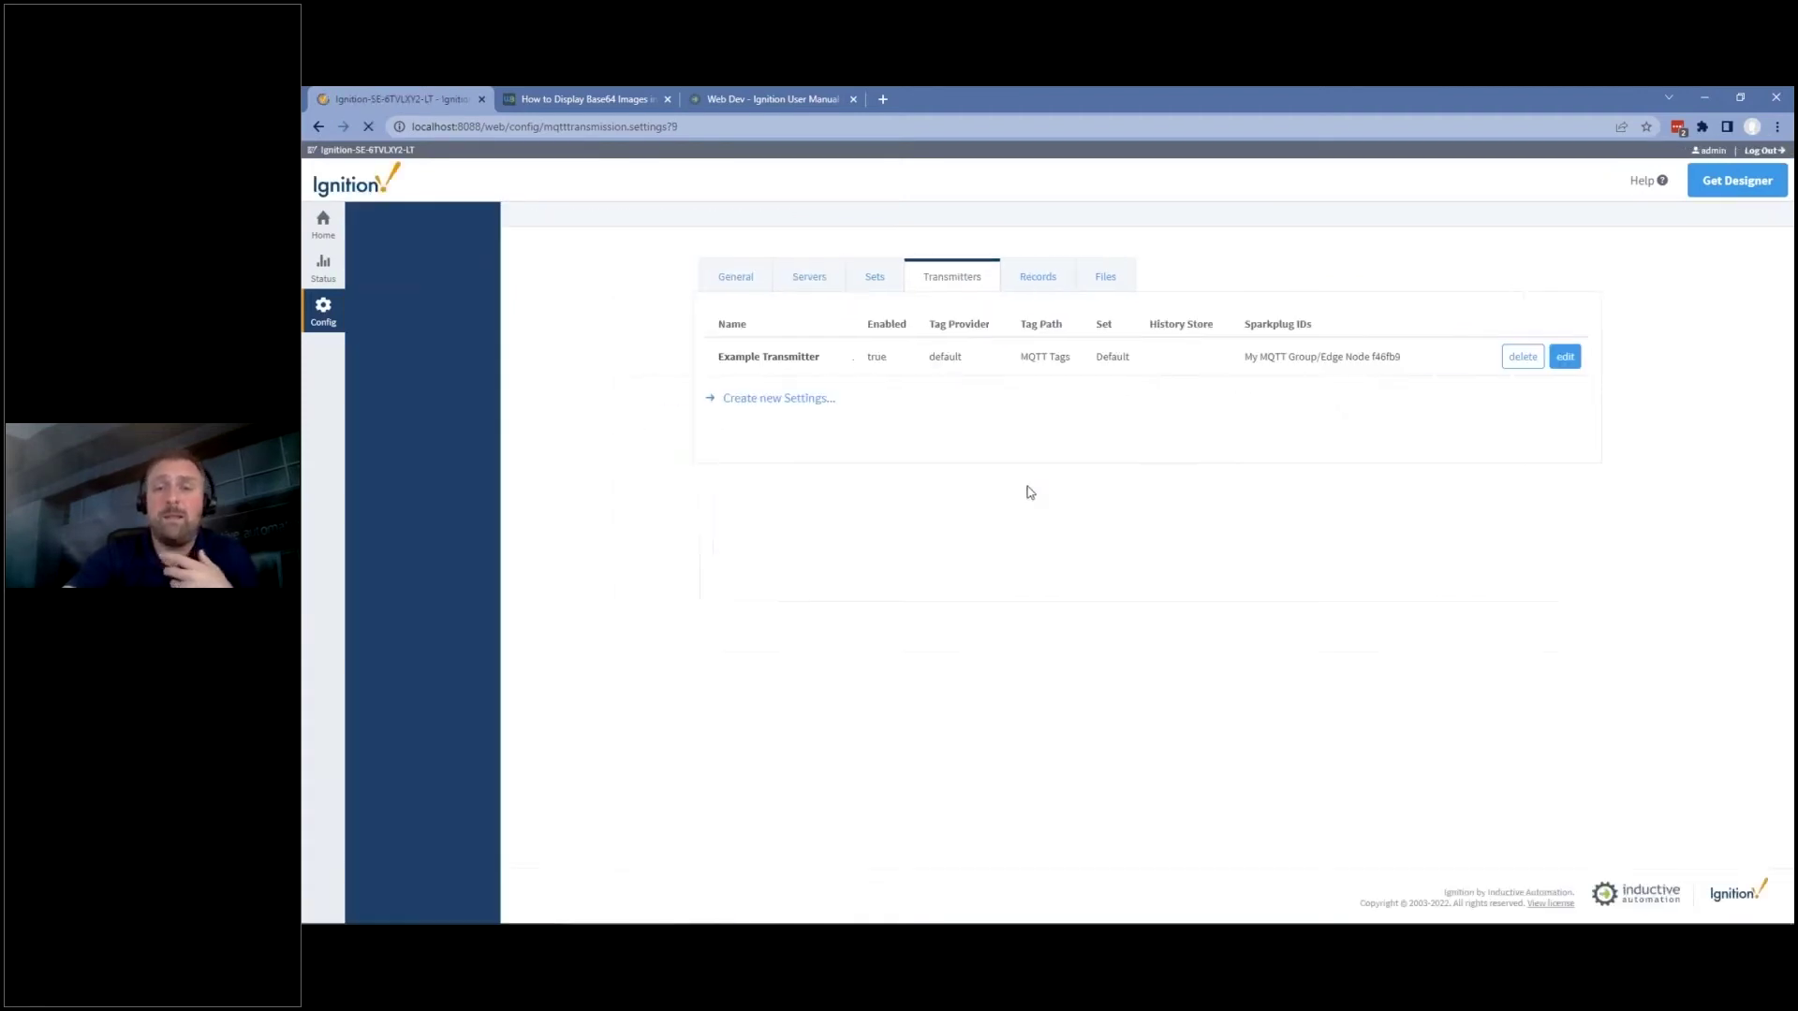
drag(1401, 386, 1145, 386)
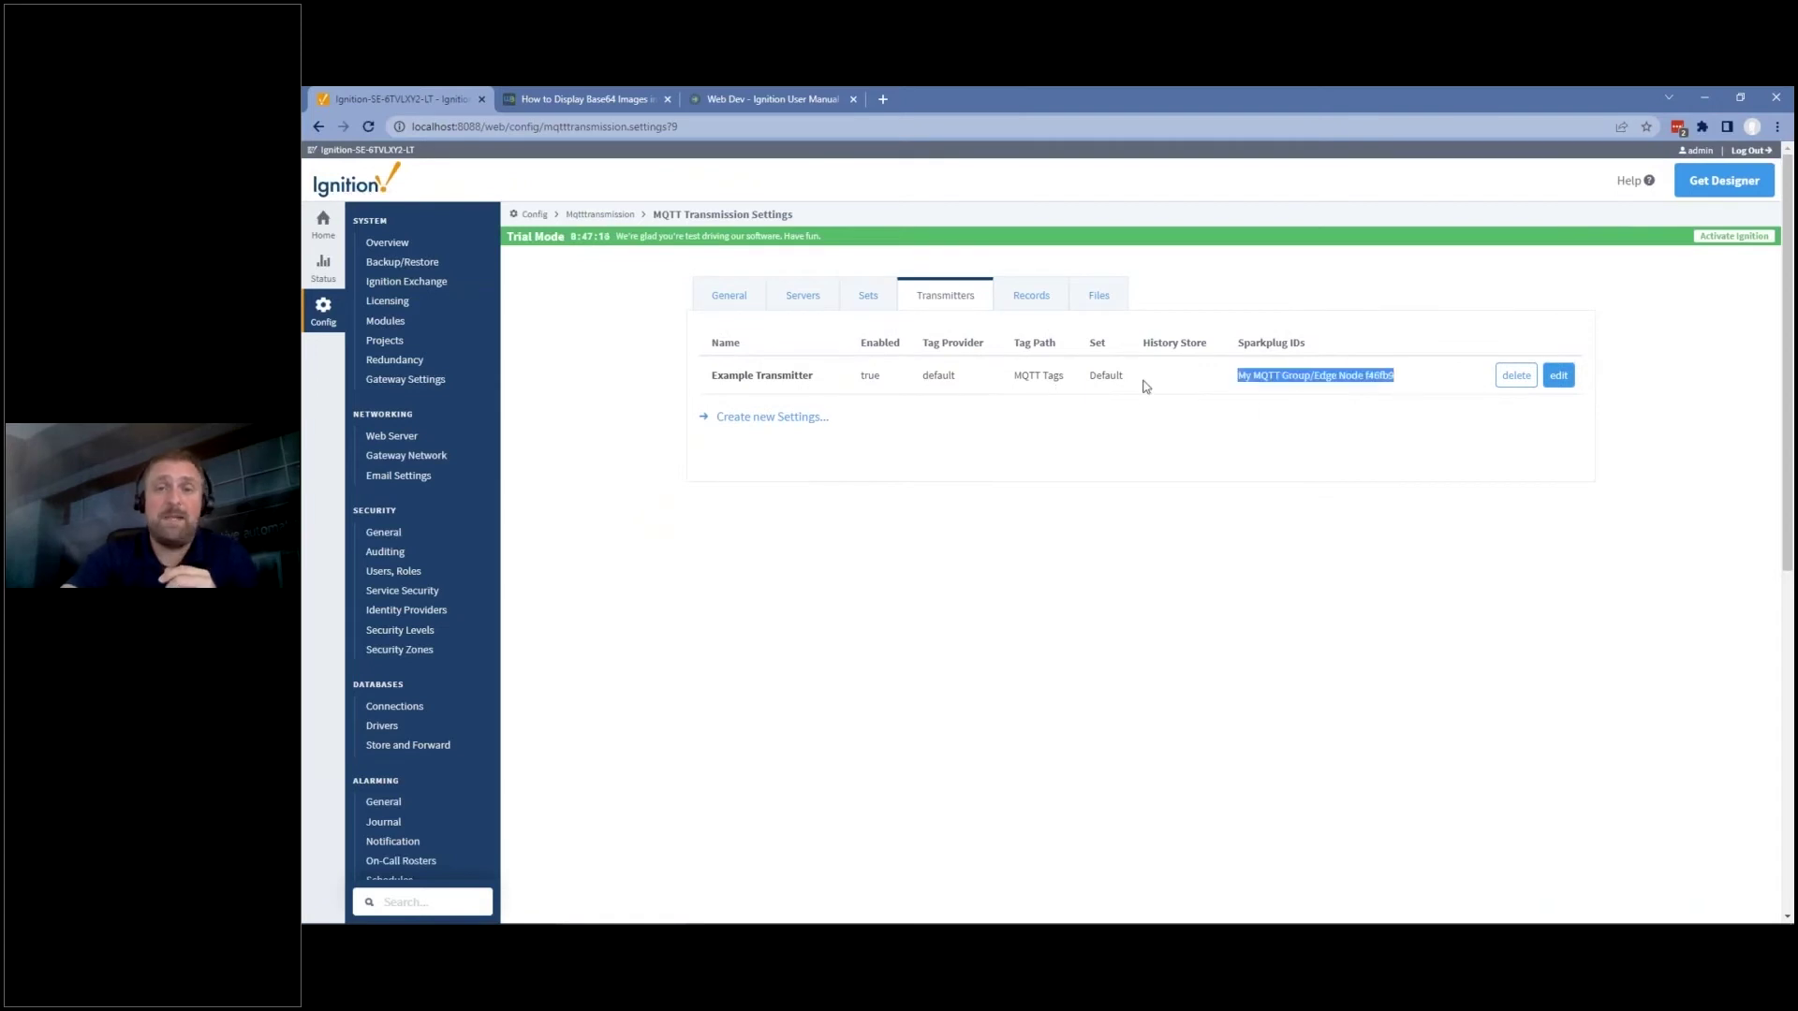
click(1144, 386)
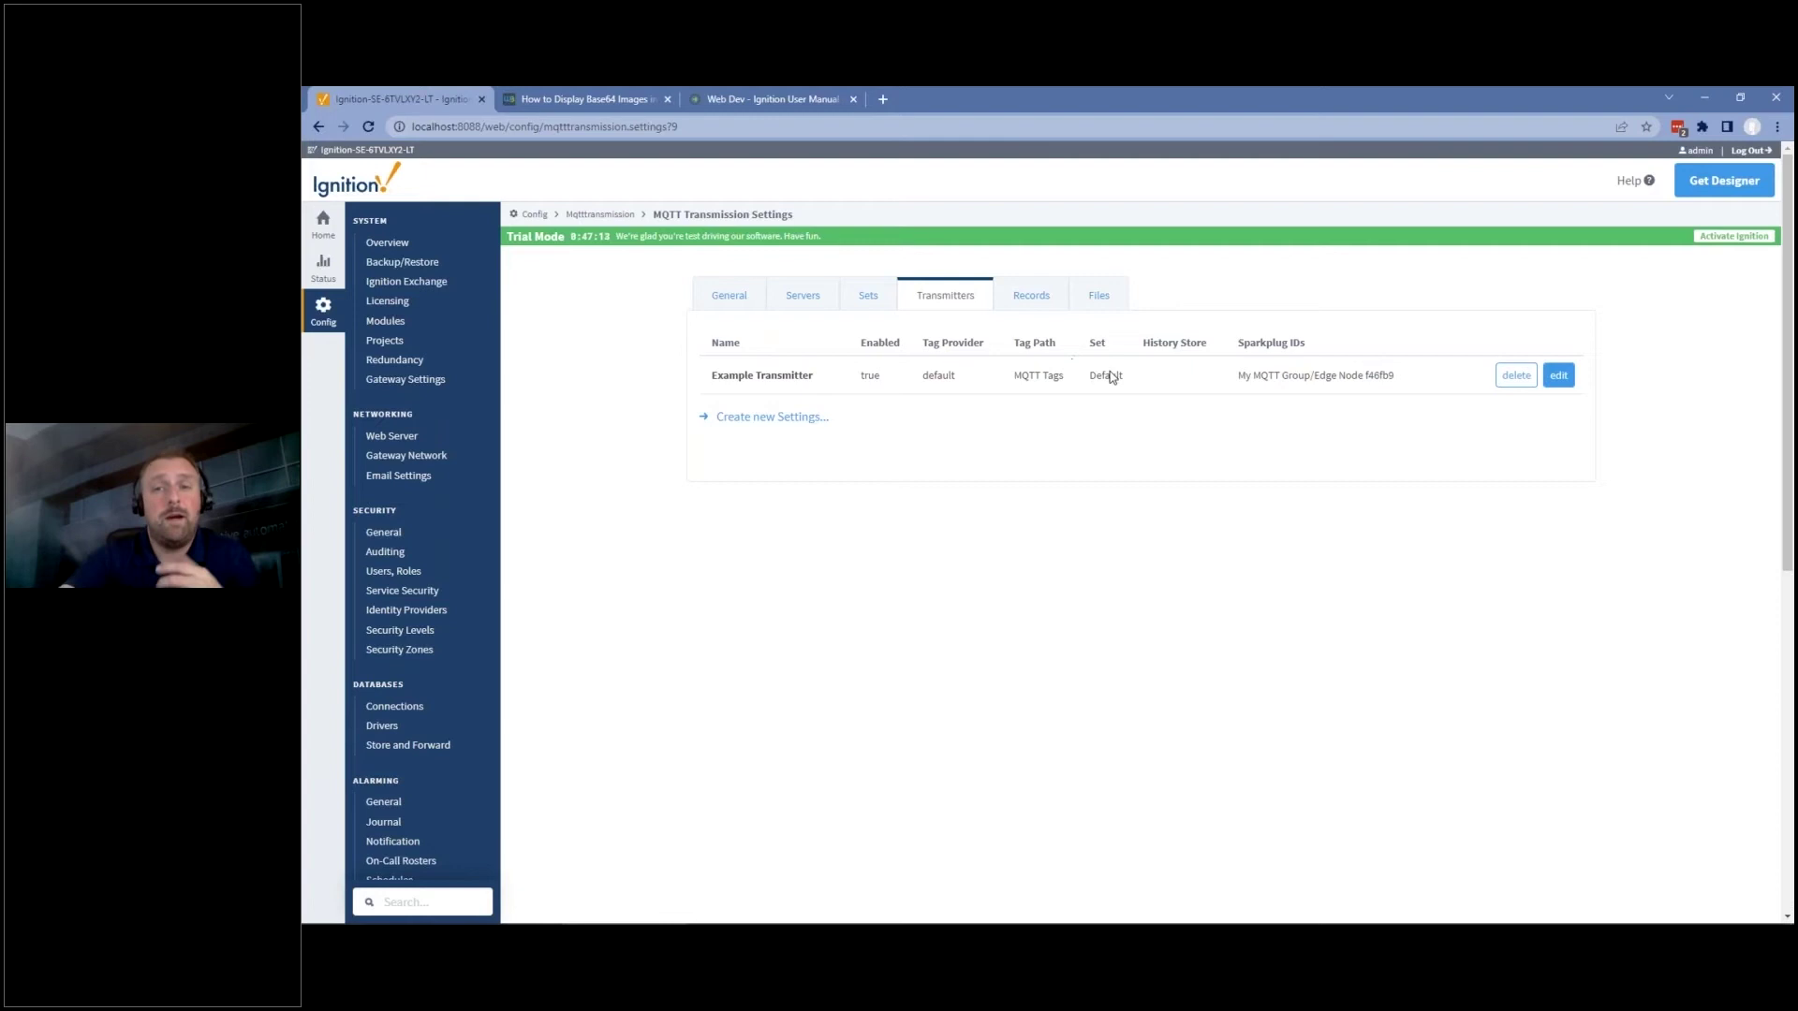
In Designer, enlarge the Tag Browser and expand MQTT Tags to find Example Tag.
click(1247, 924)
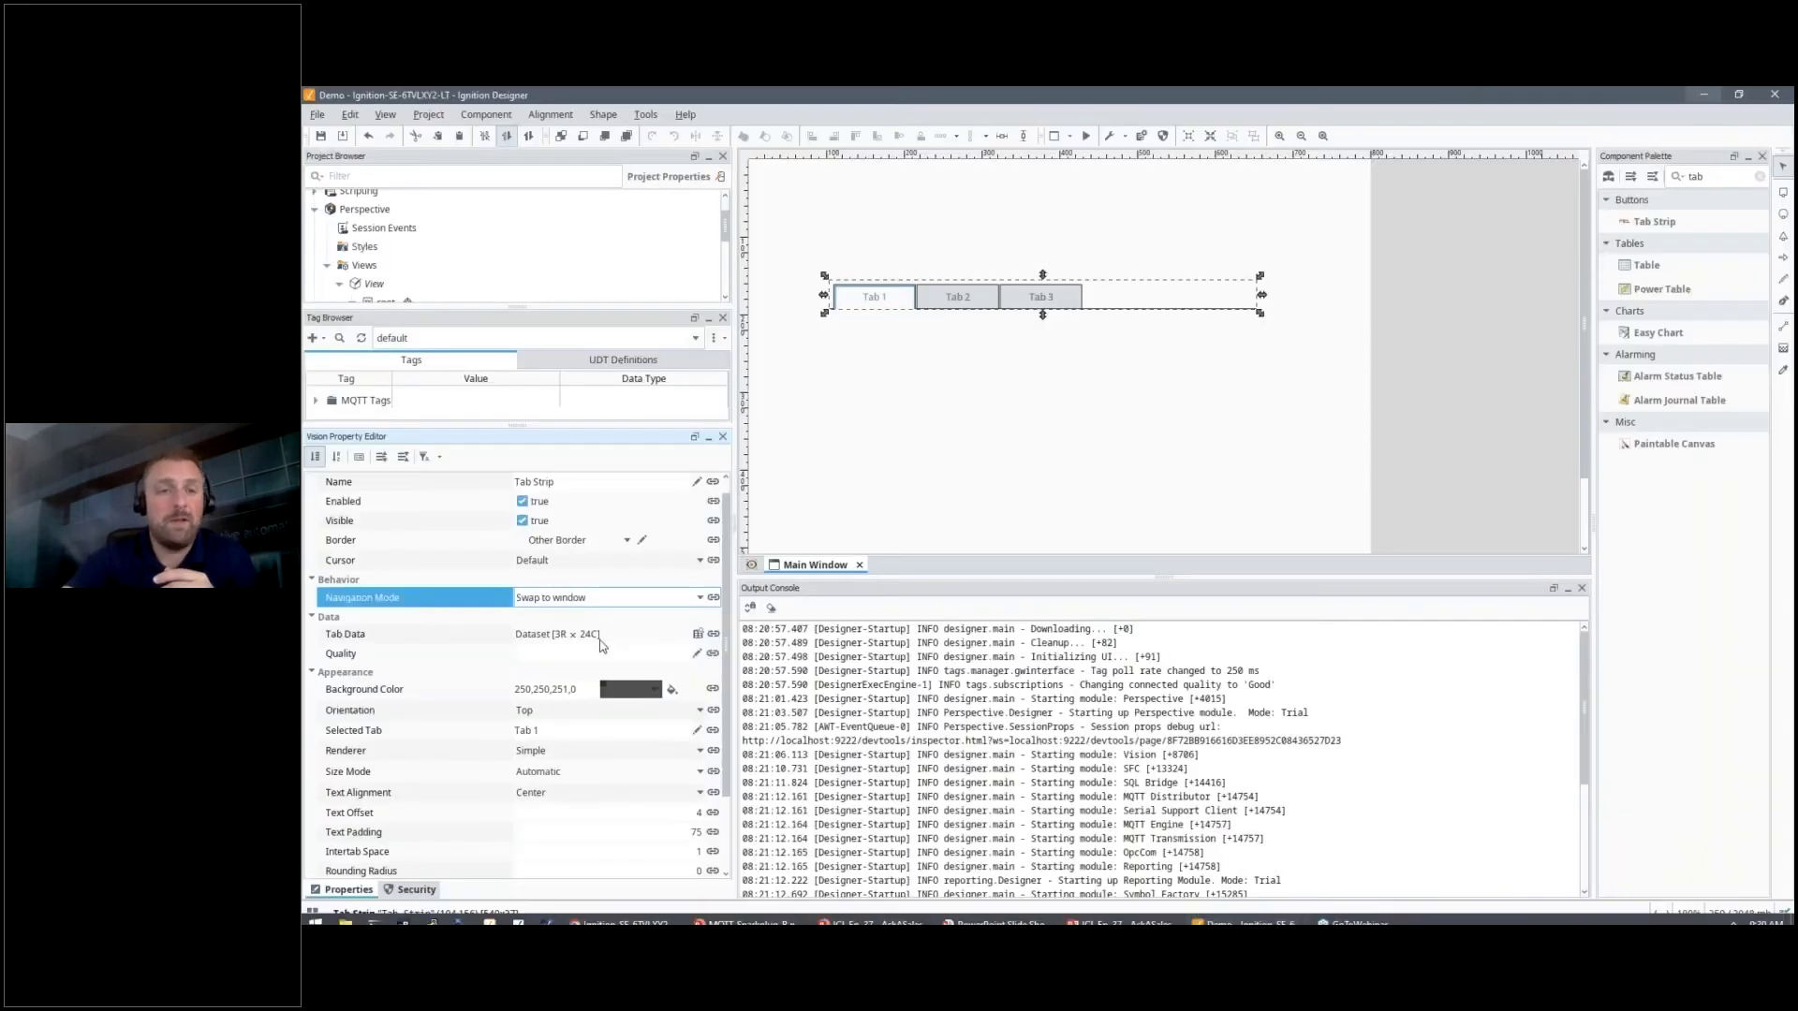
drag(518, 429, 518, 625)
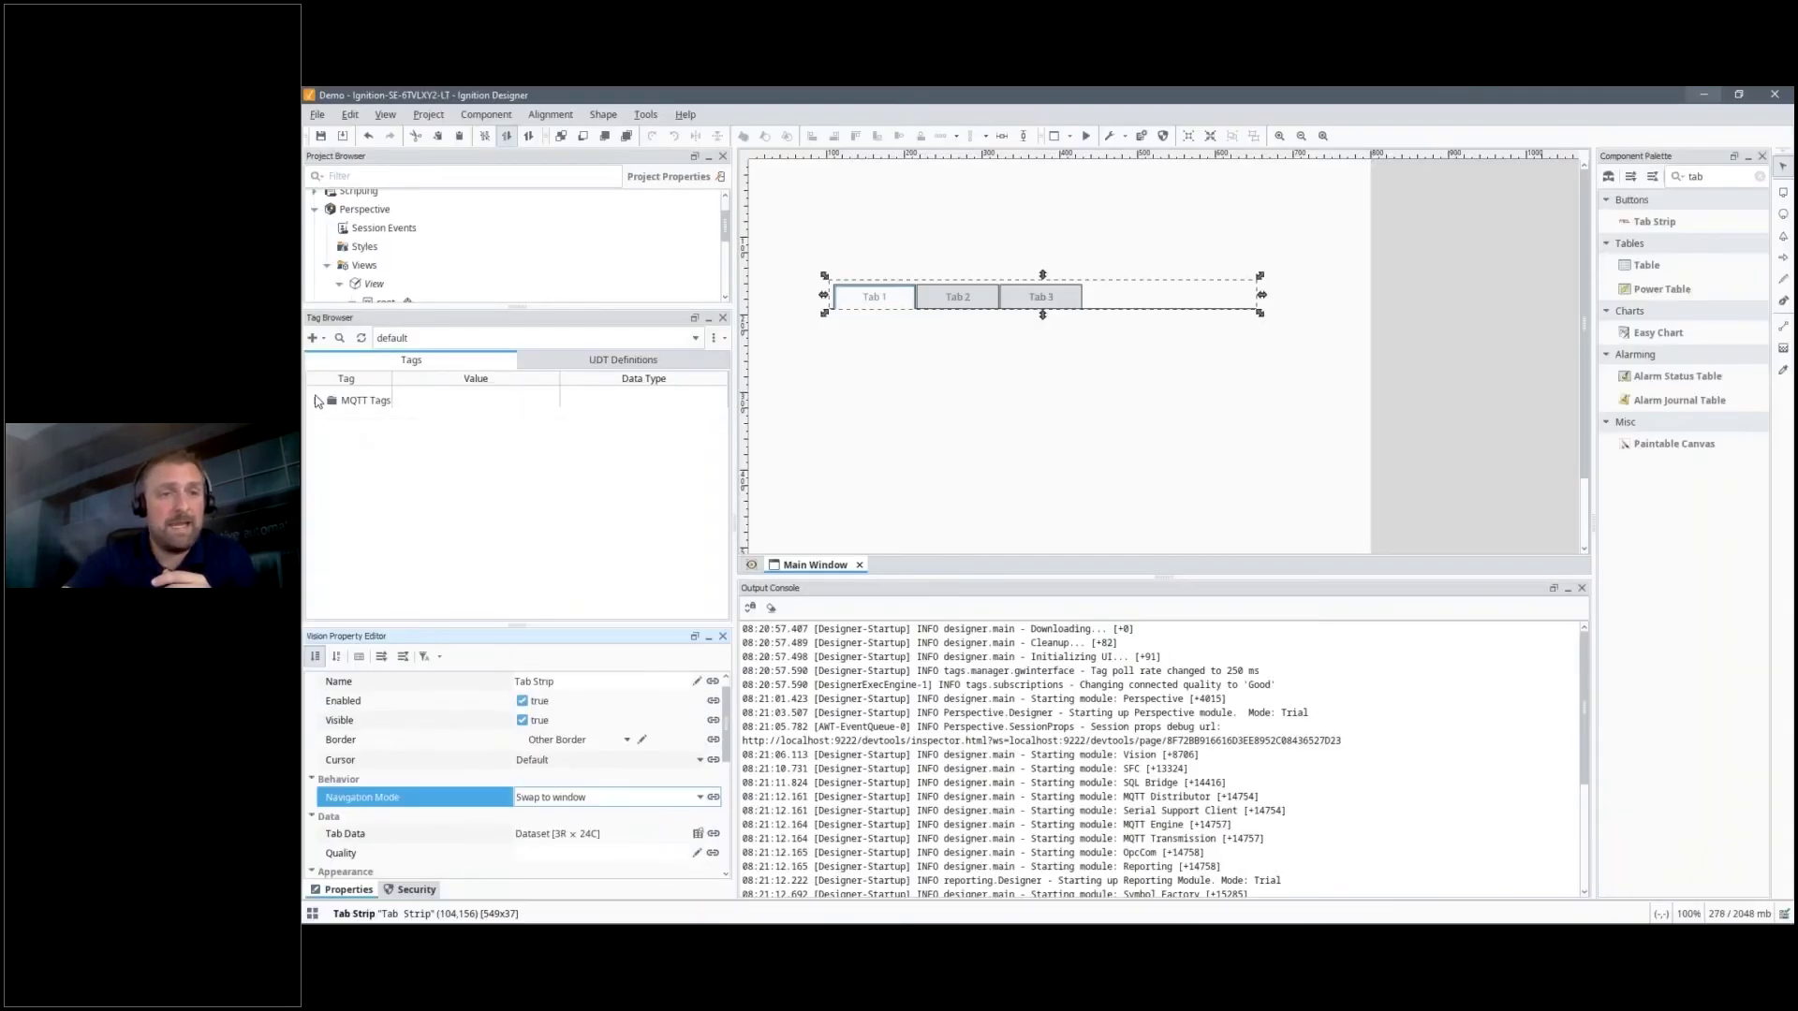
click(317, 401)
click(367, 430)
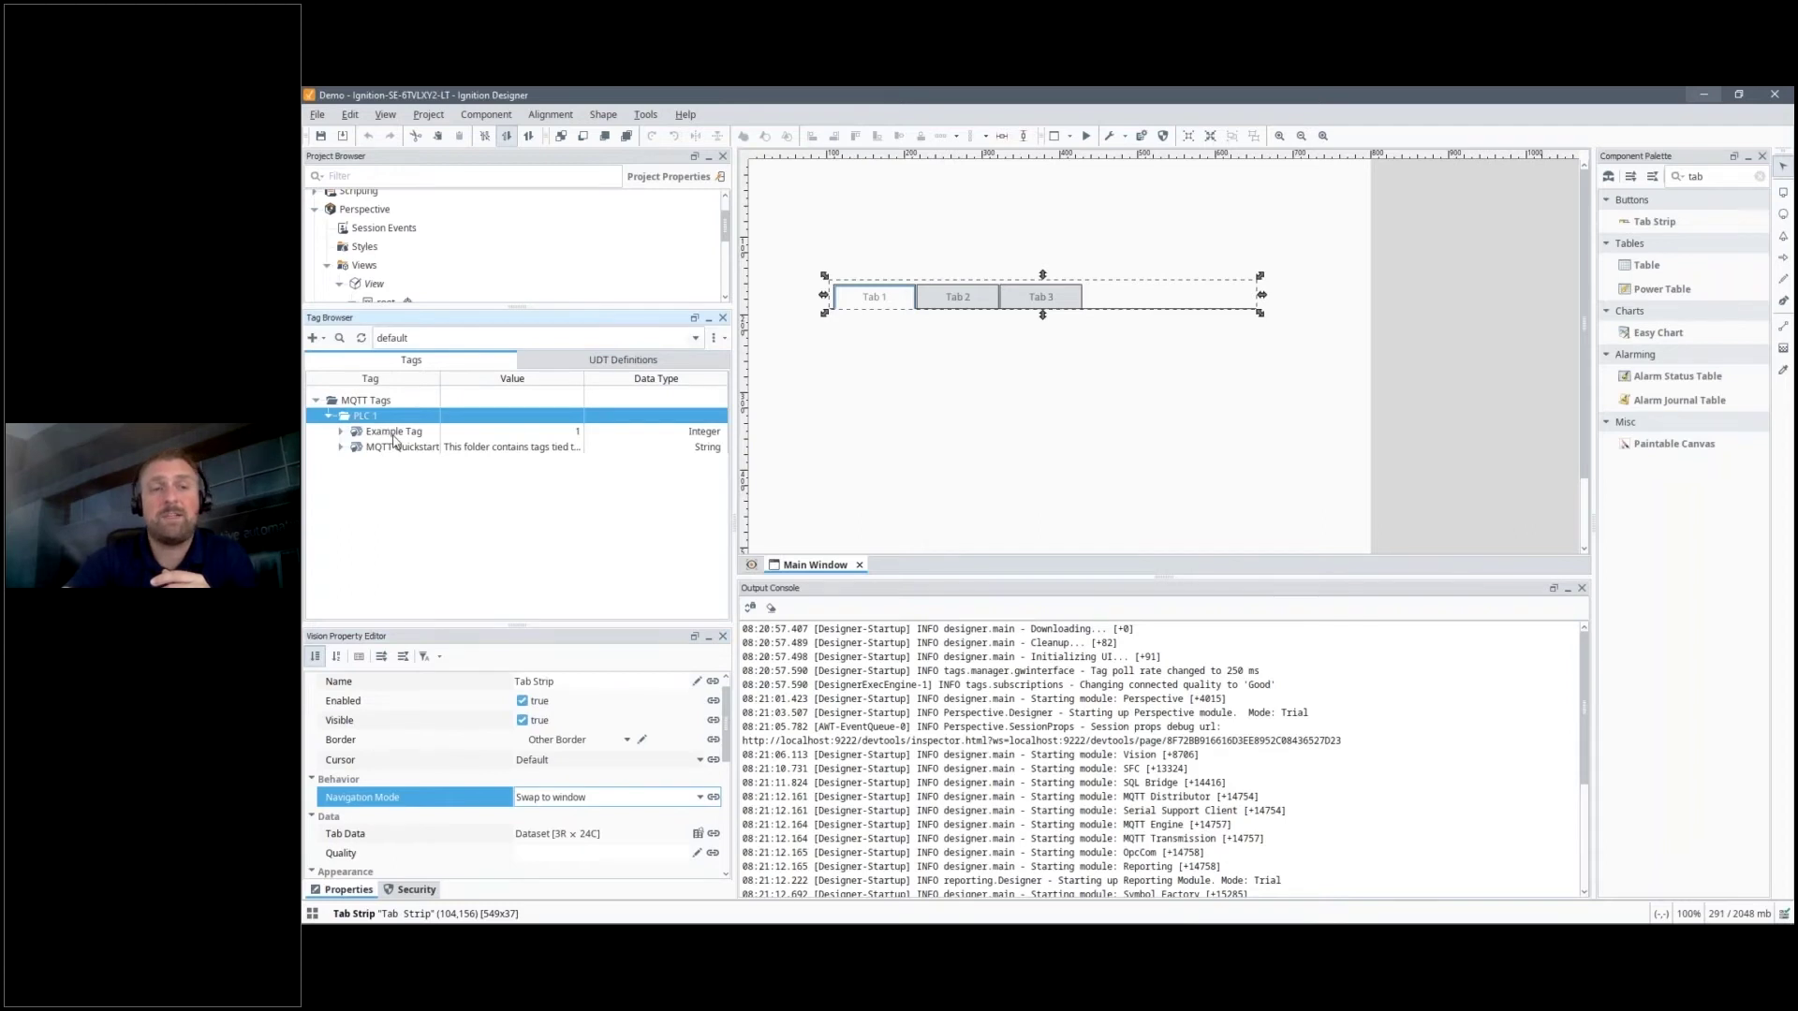
Switch to the MQTT Engine provider and expand Edge Nodes > My MQTT Group > Edge Node f46fb9 > PLC 1 to Example Tag.
click(458, 341)
click(402, 374)
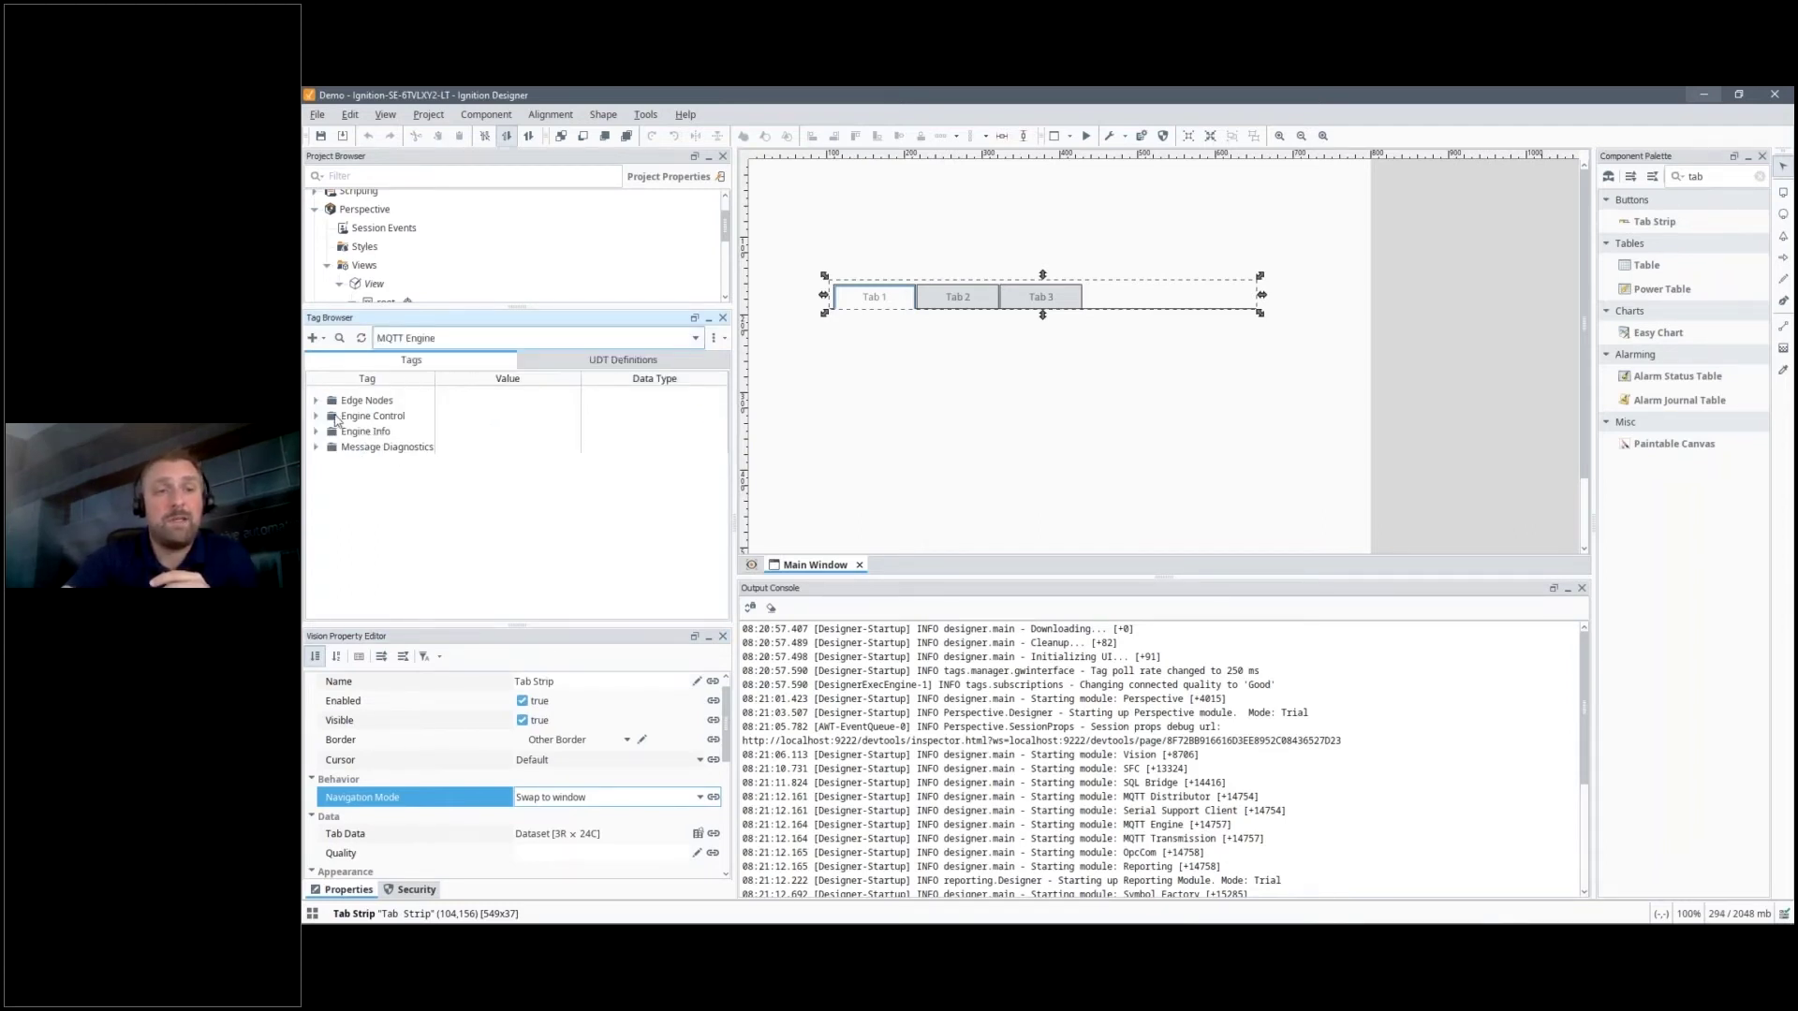
click(350, 403)
double_click(350, 405)
double_click(380, 417)
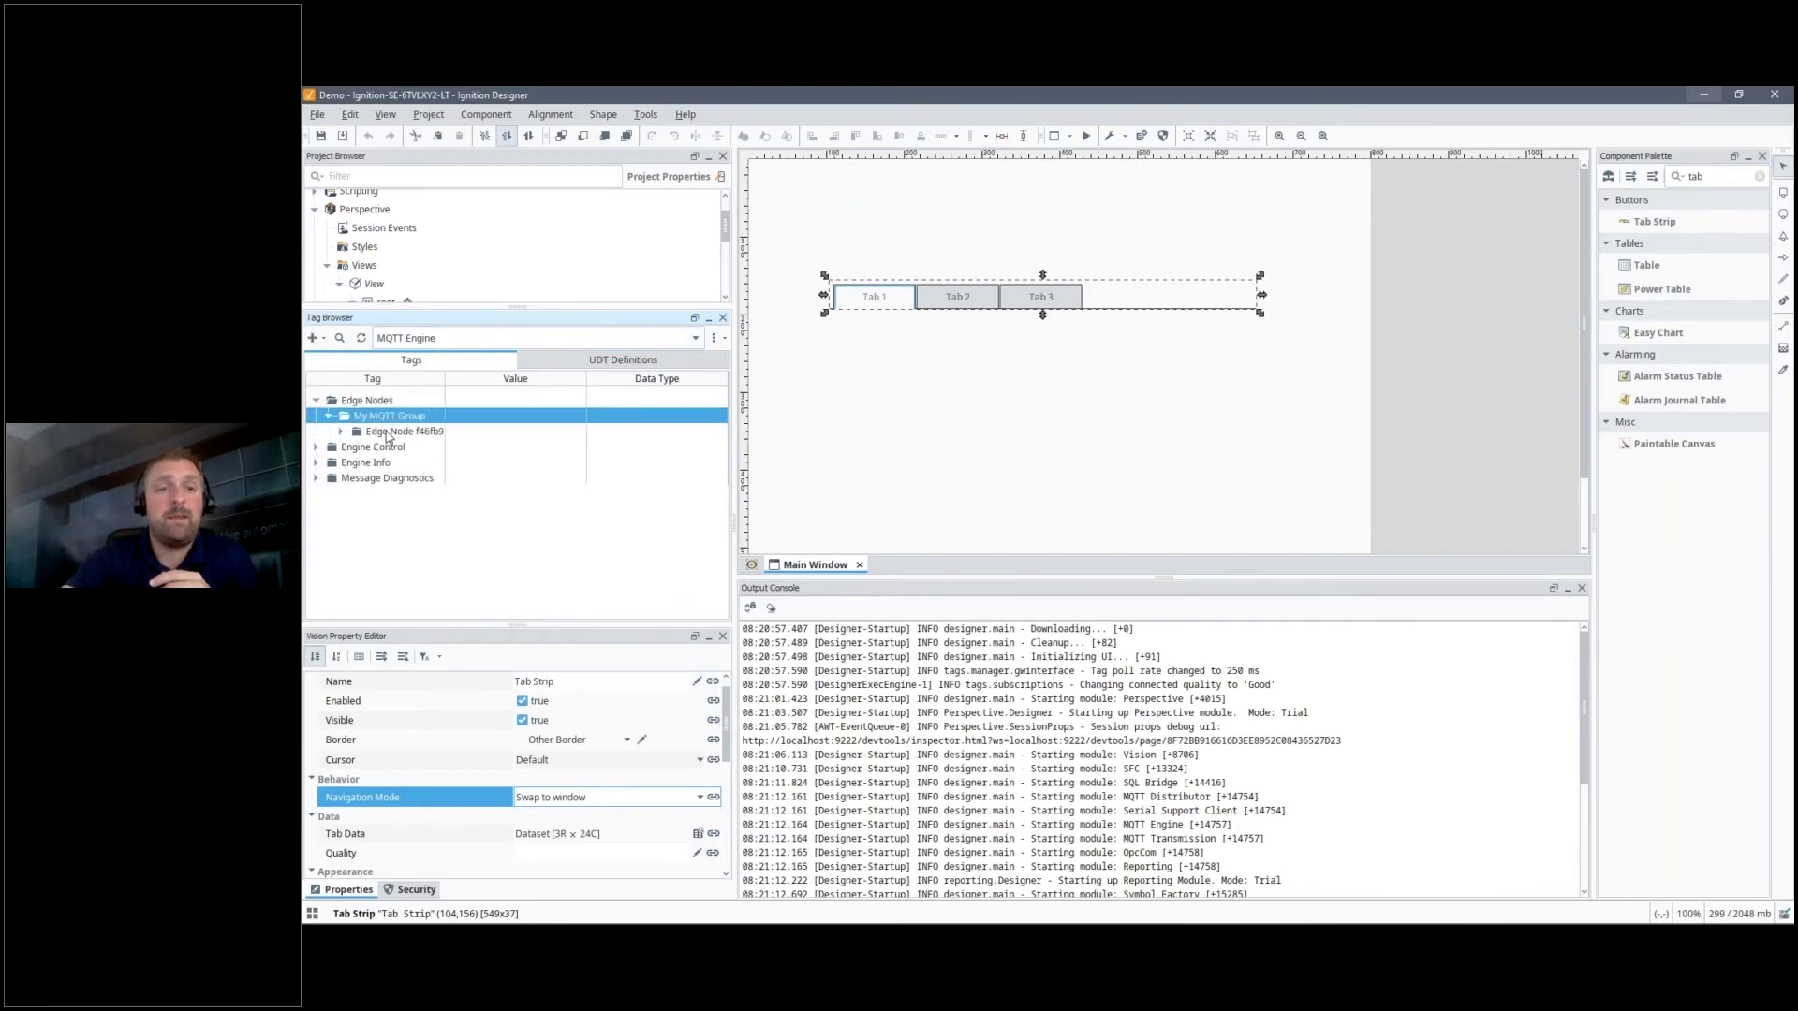
double_click(386, 431)
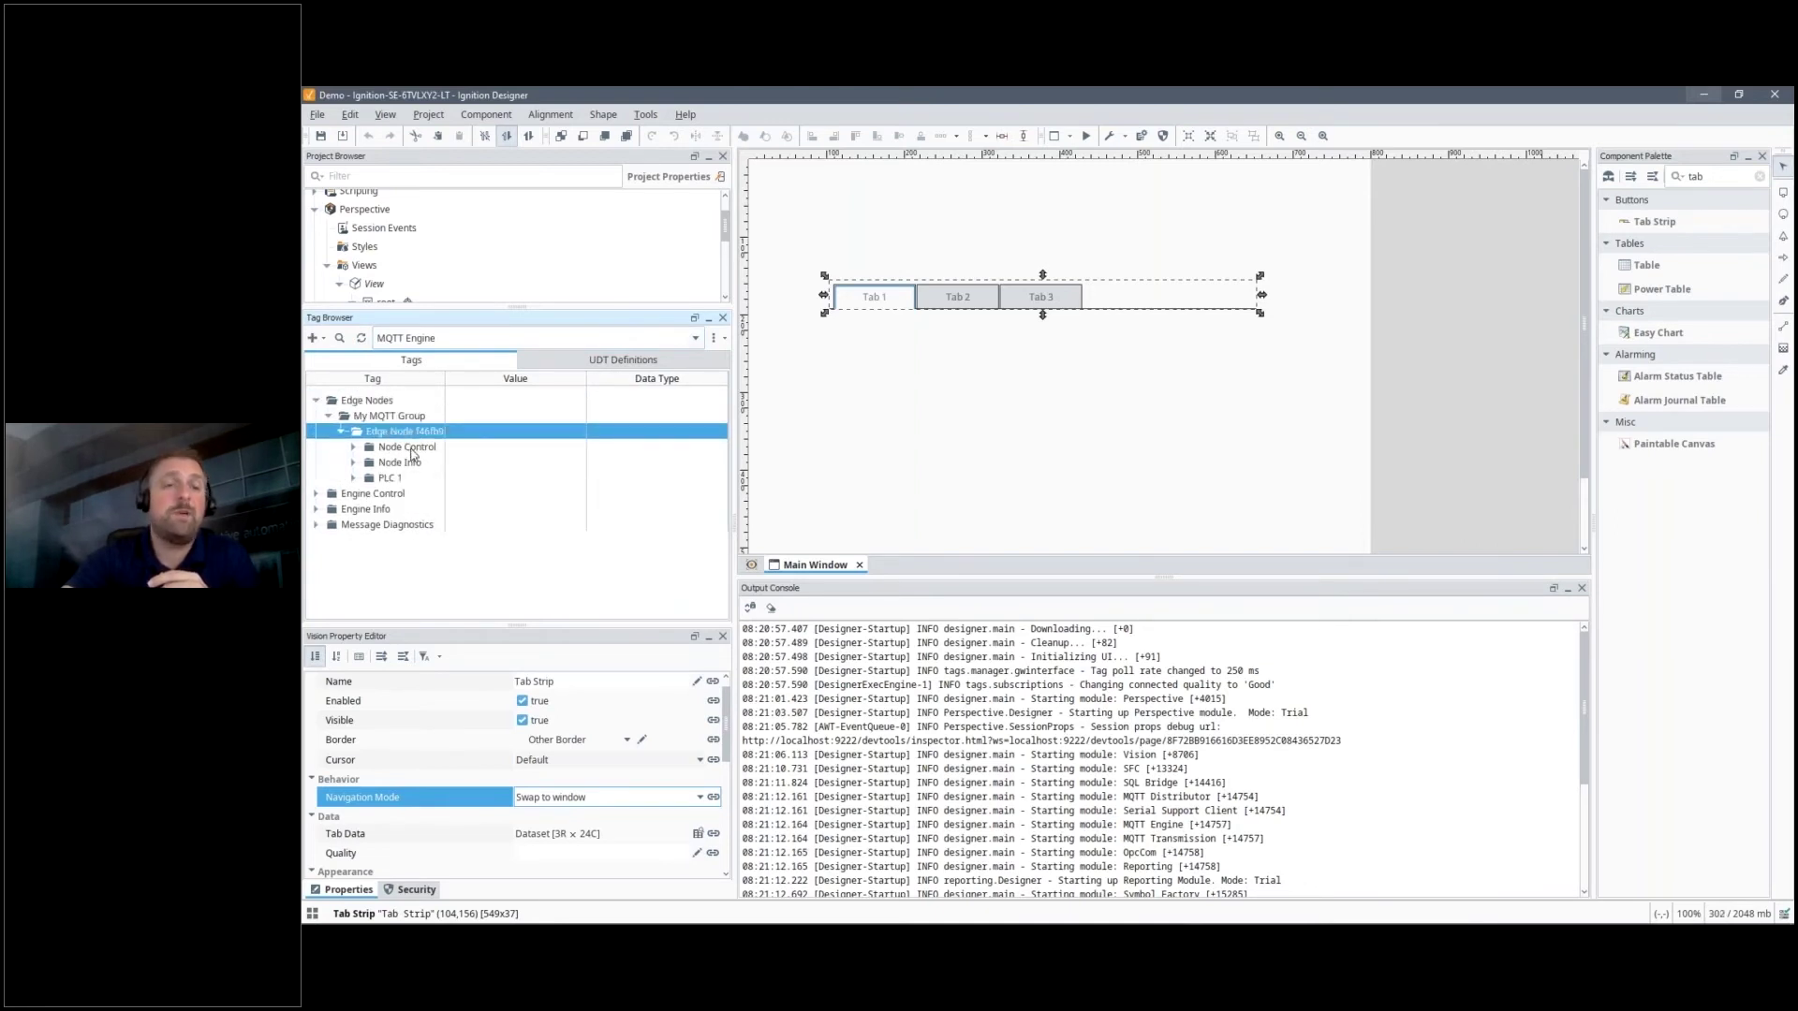
double_click(390, 479)
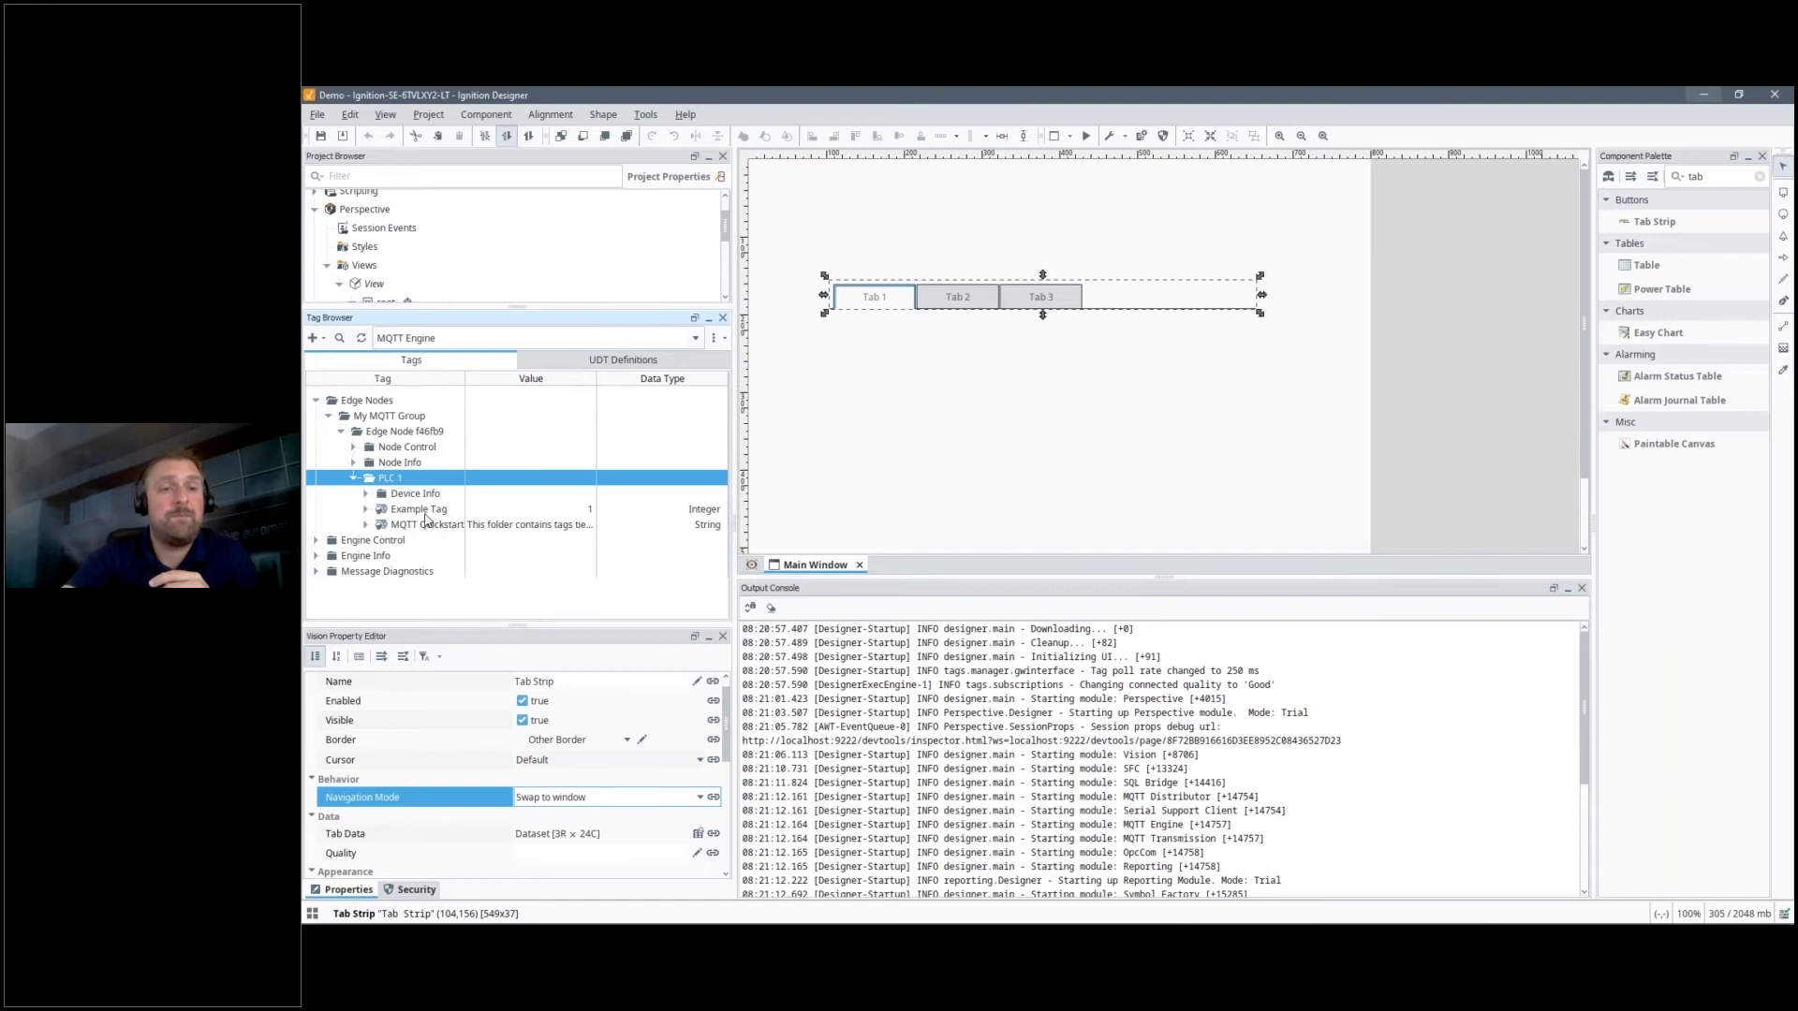
click(427, 511)
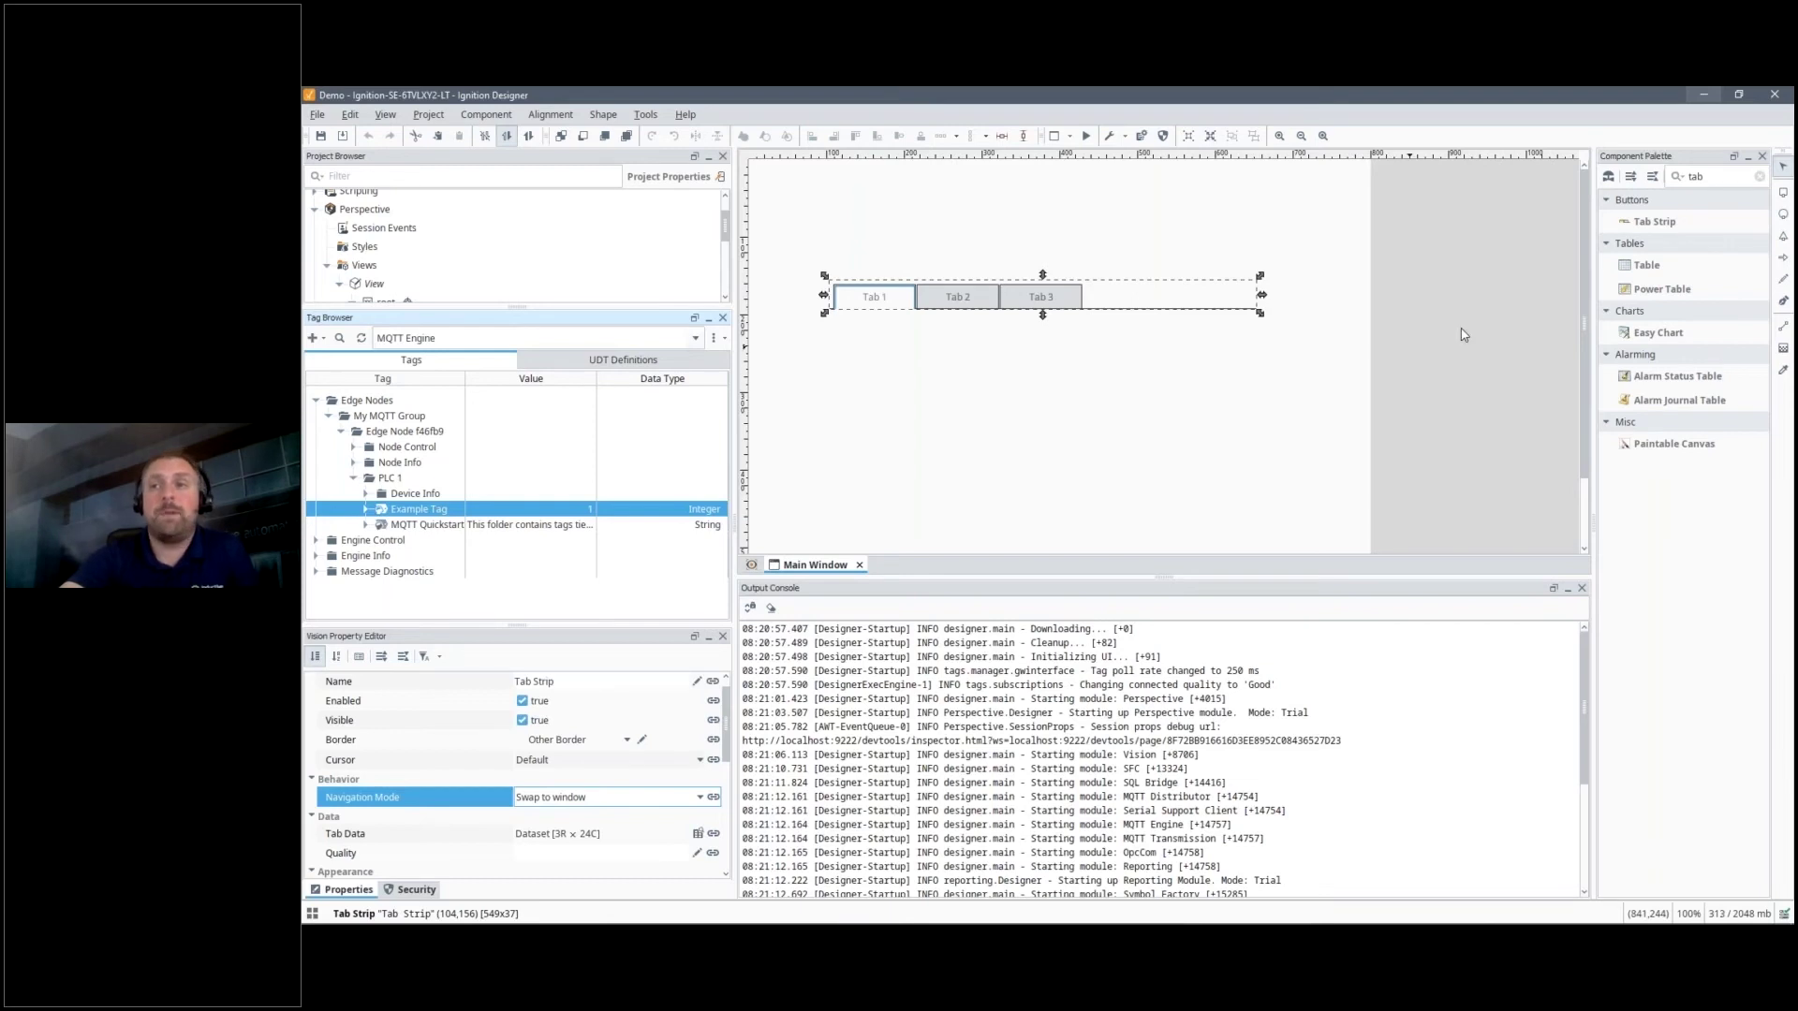
Minimize the Designer and bring the MQTT_Sparkplug_B presentation forward.
click(1699, 98)
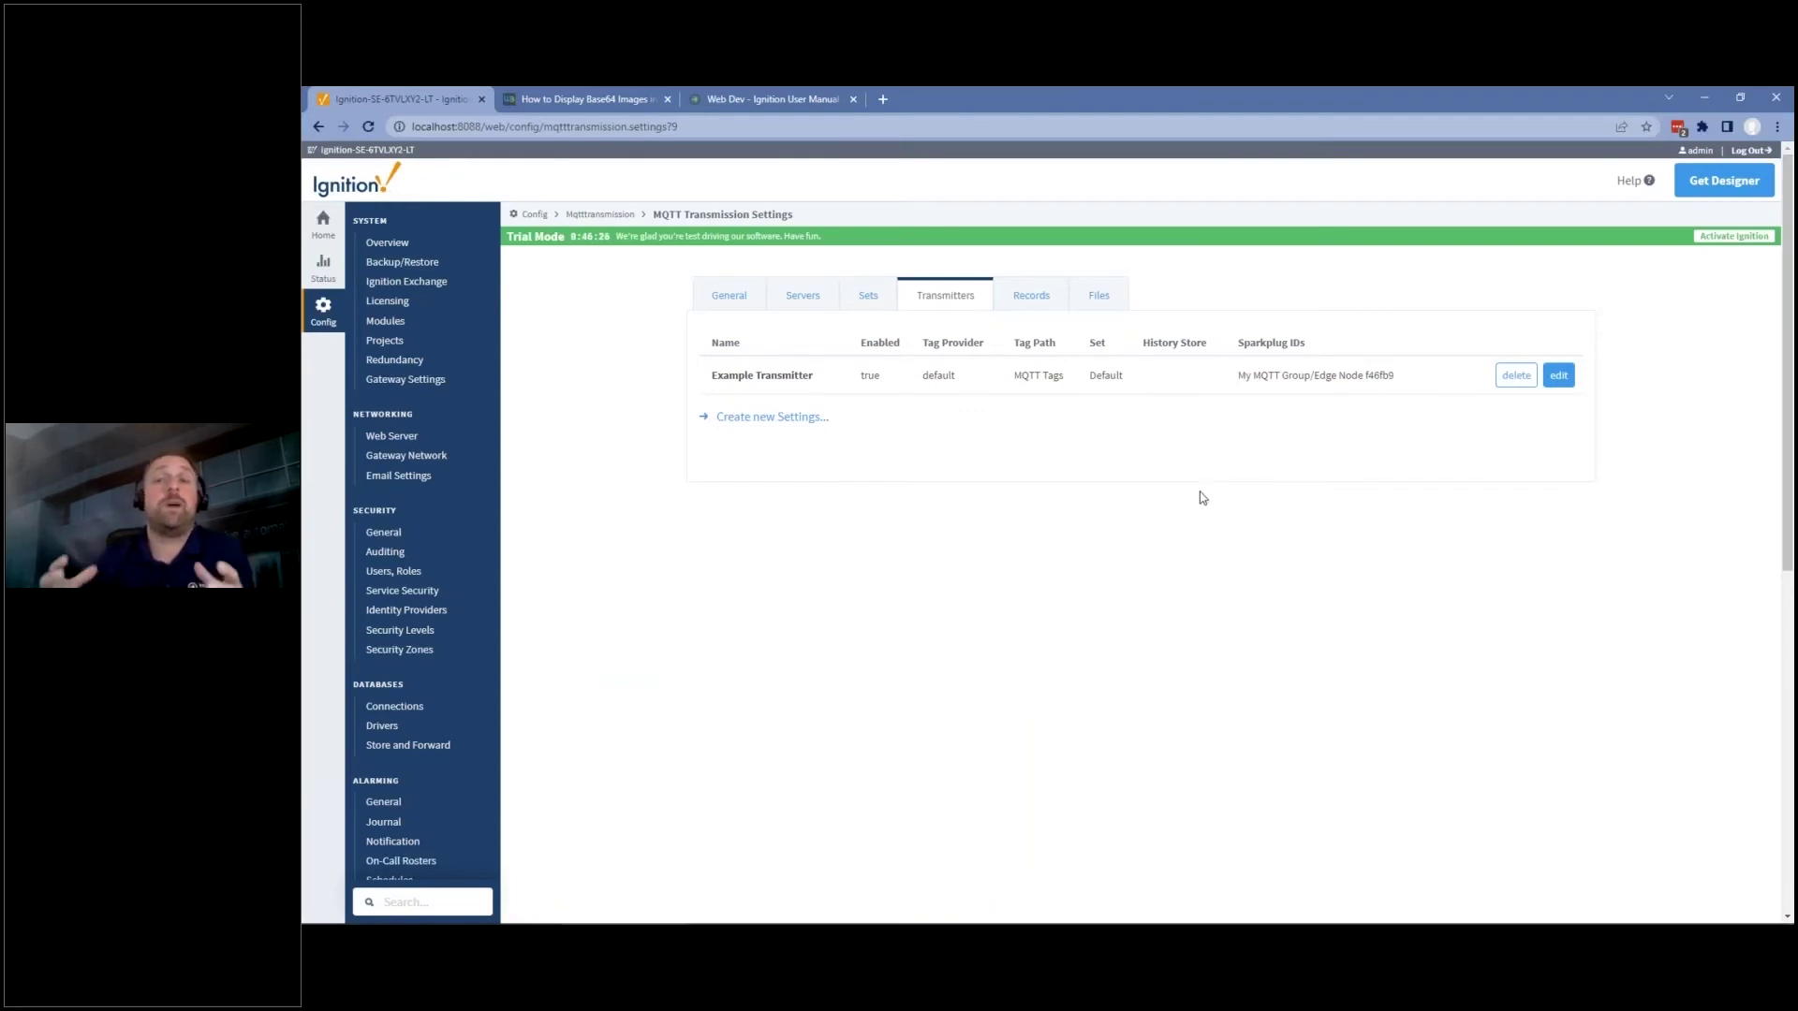
mouse_move(1077, 922)
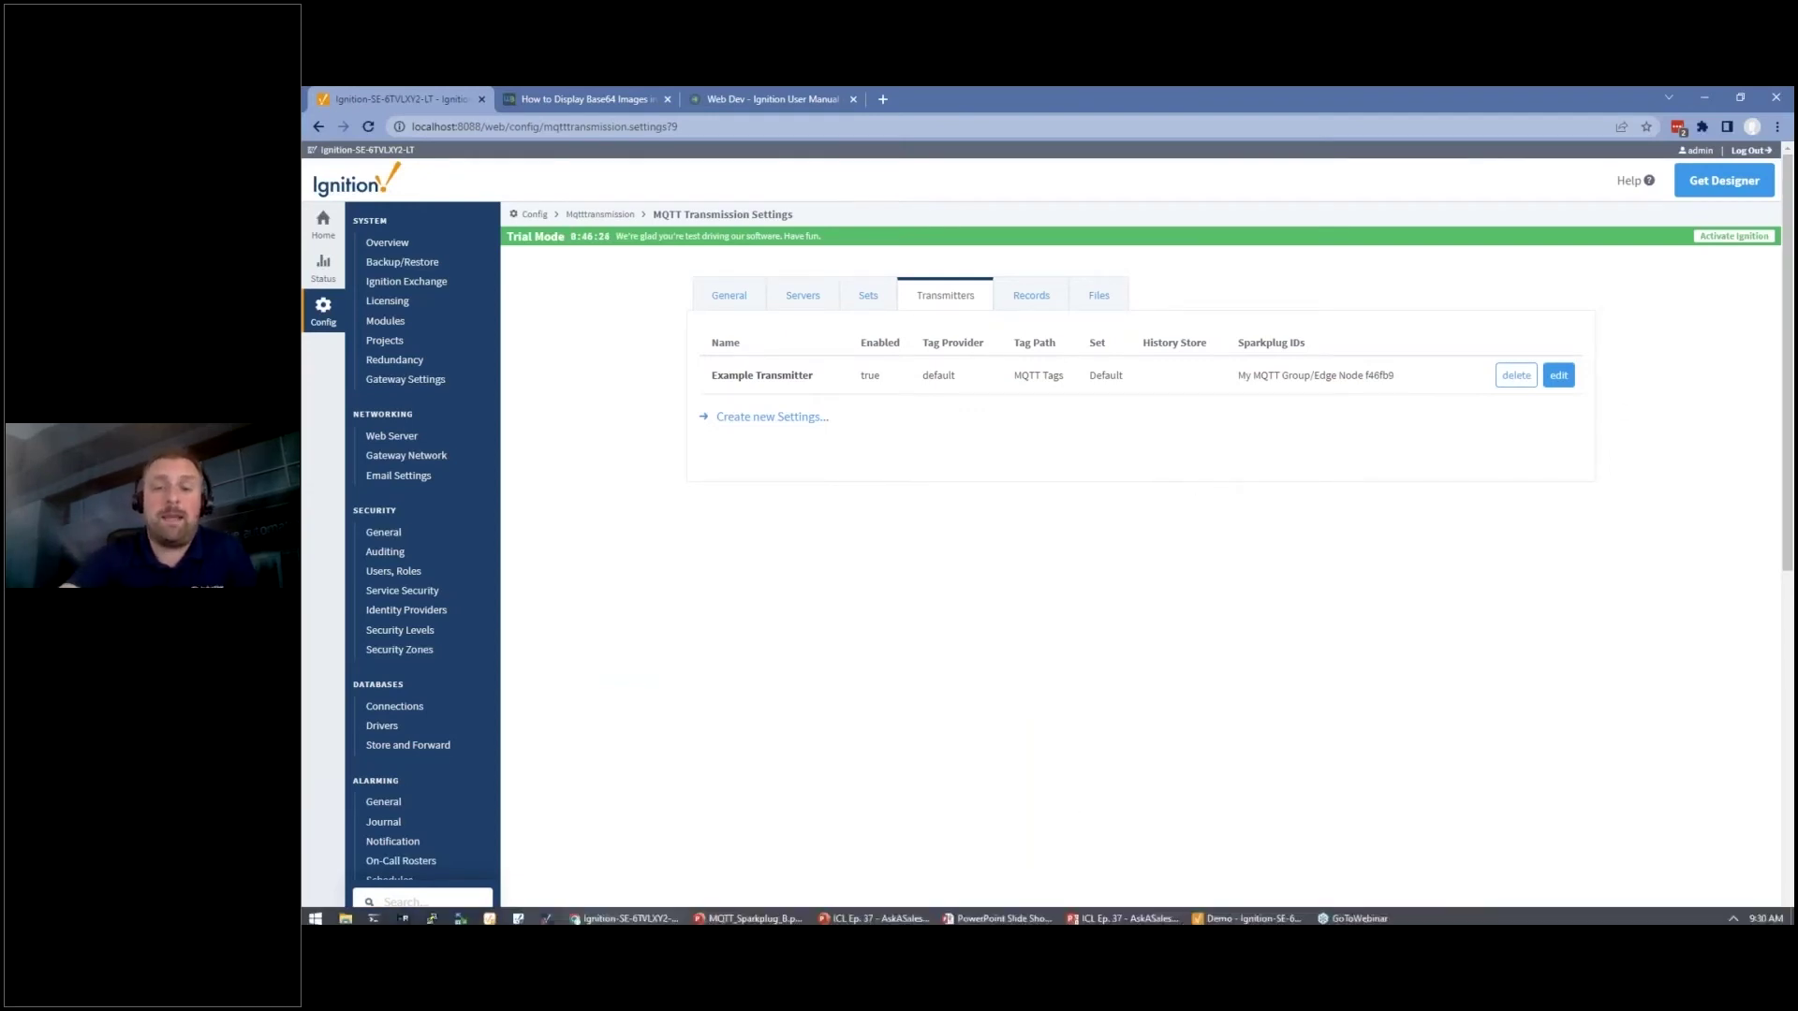
click(740, 913)
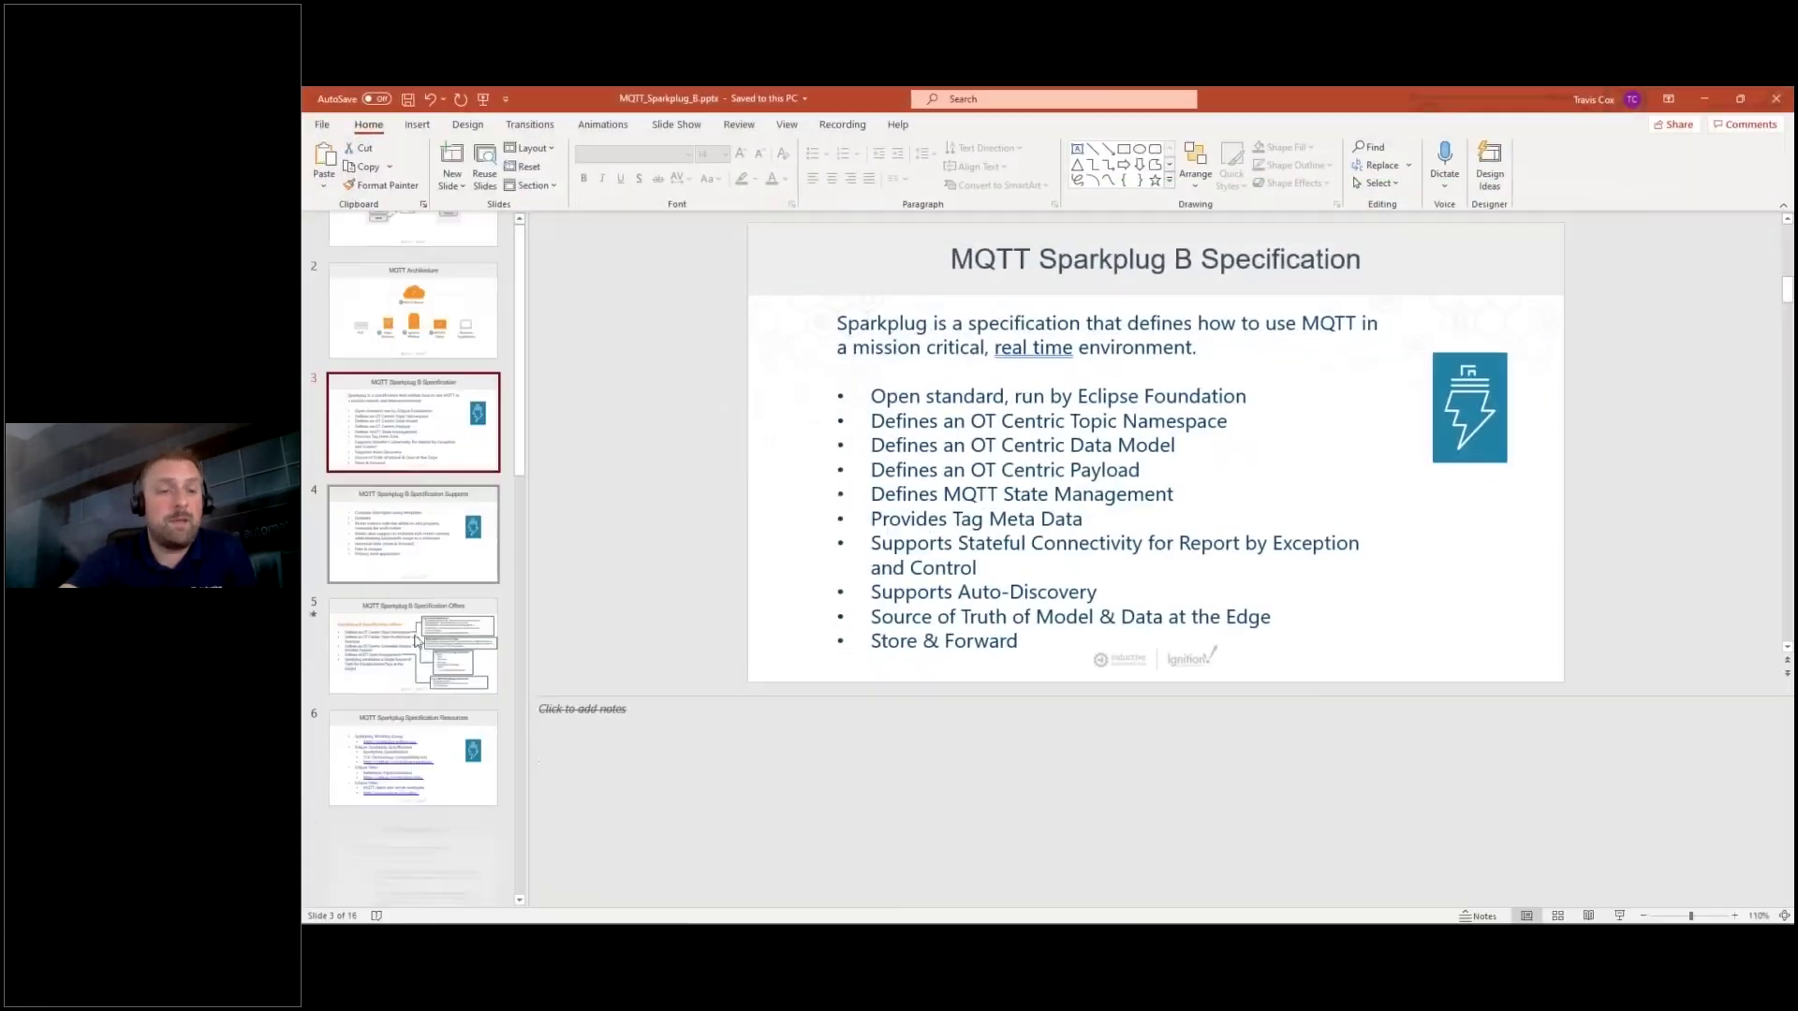
Go to slide 9, 'MQTT Sparkplug B Topic', in the thumbnail pane.
scroll(419, 649, down, 3)
scroll(419, 649, down, 2)
click(430, 588)
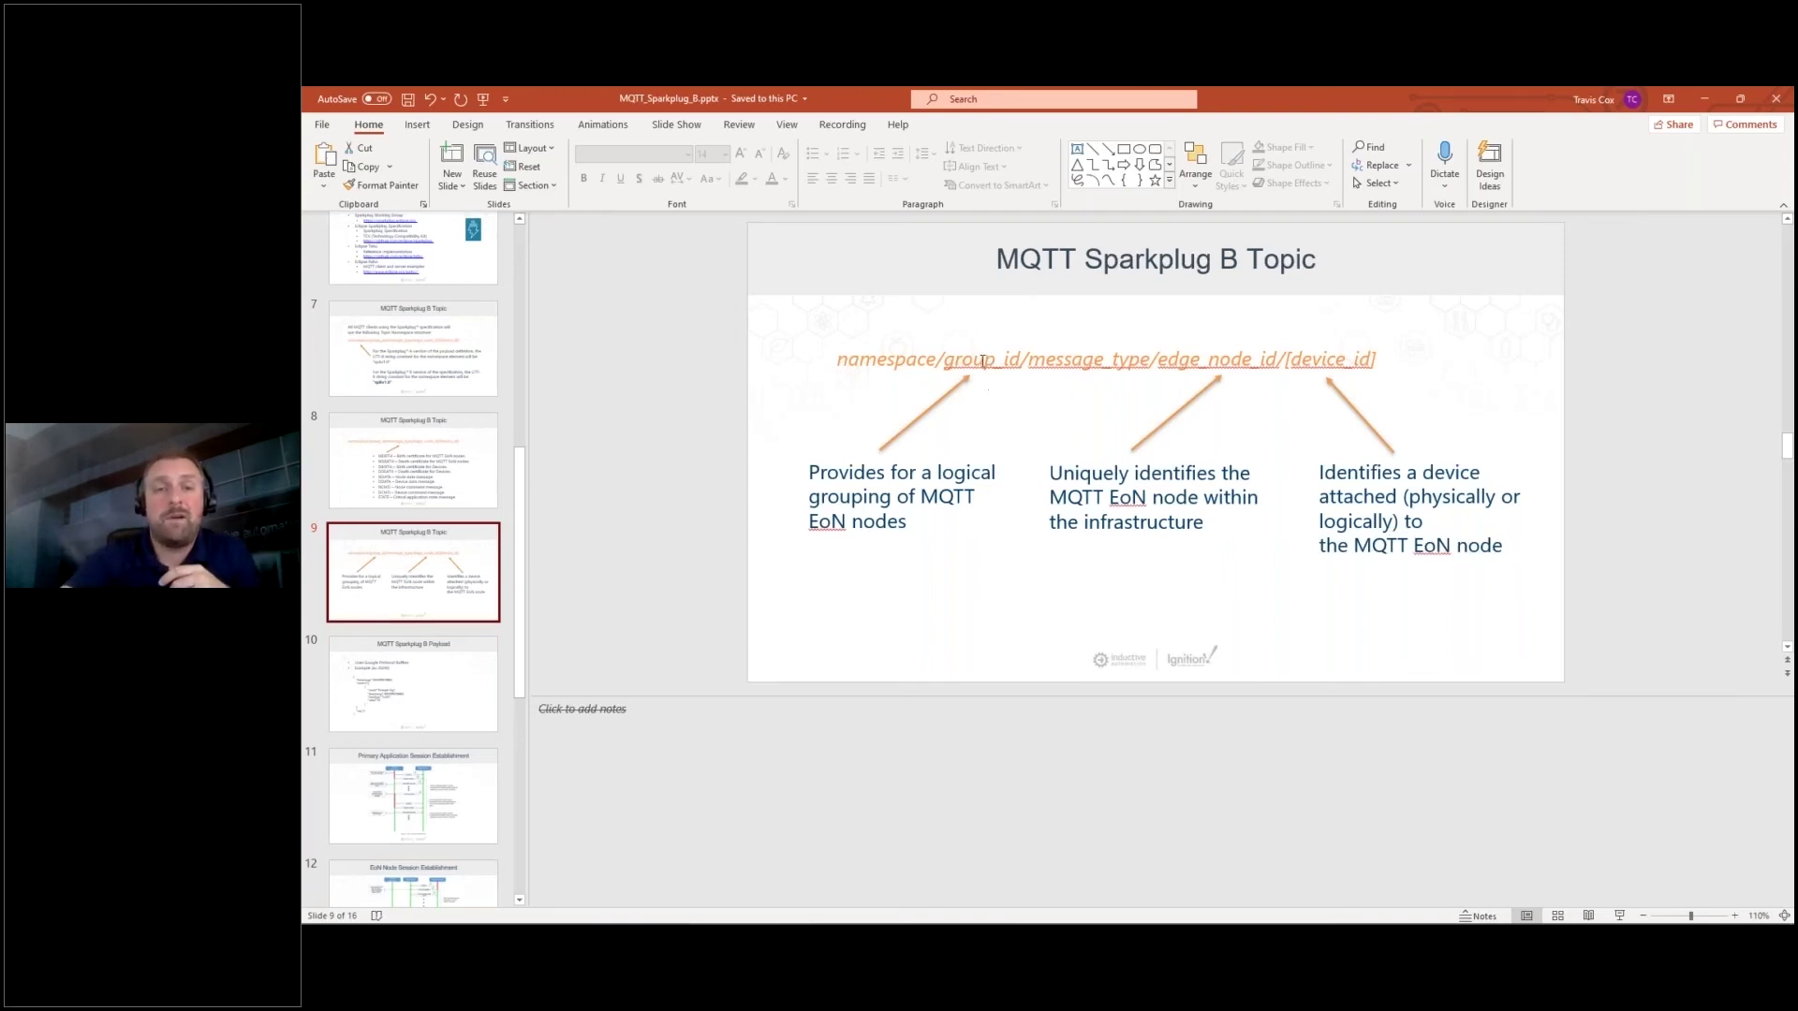
double_click(982, 359)
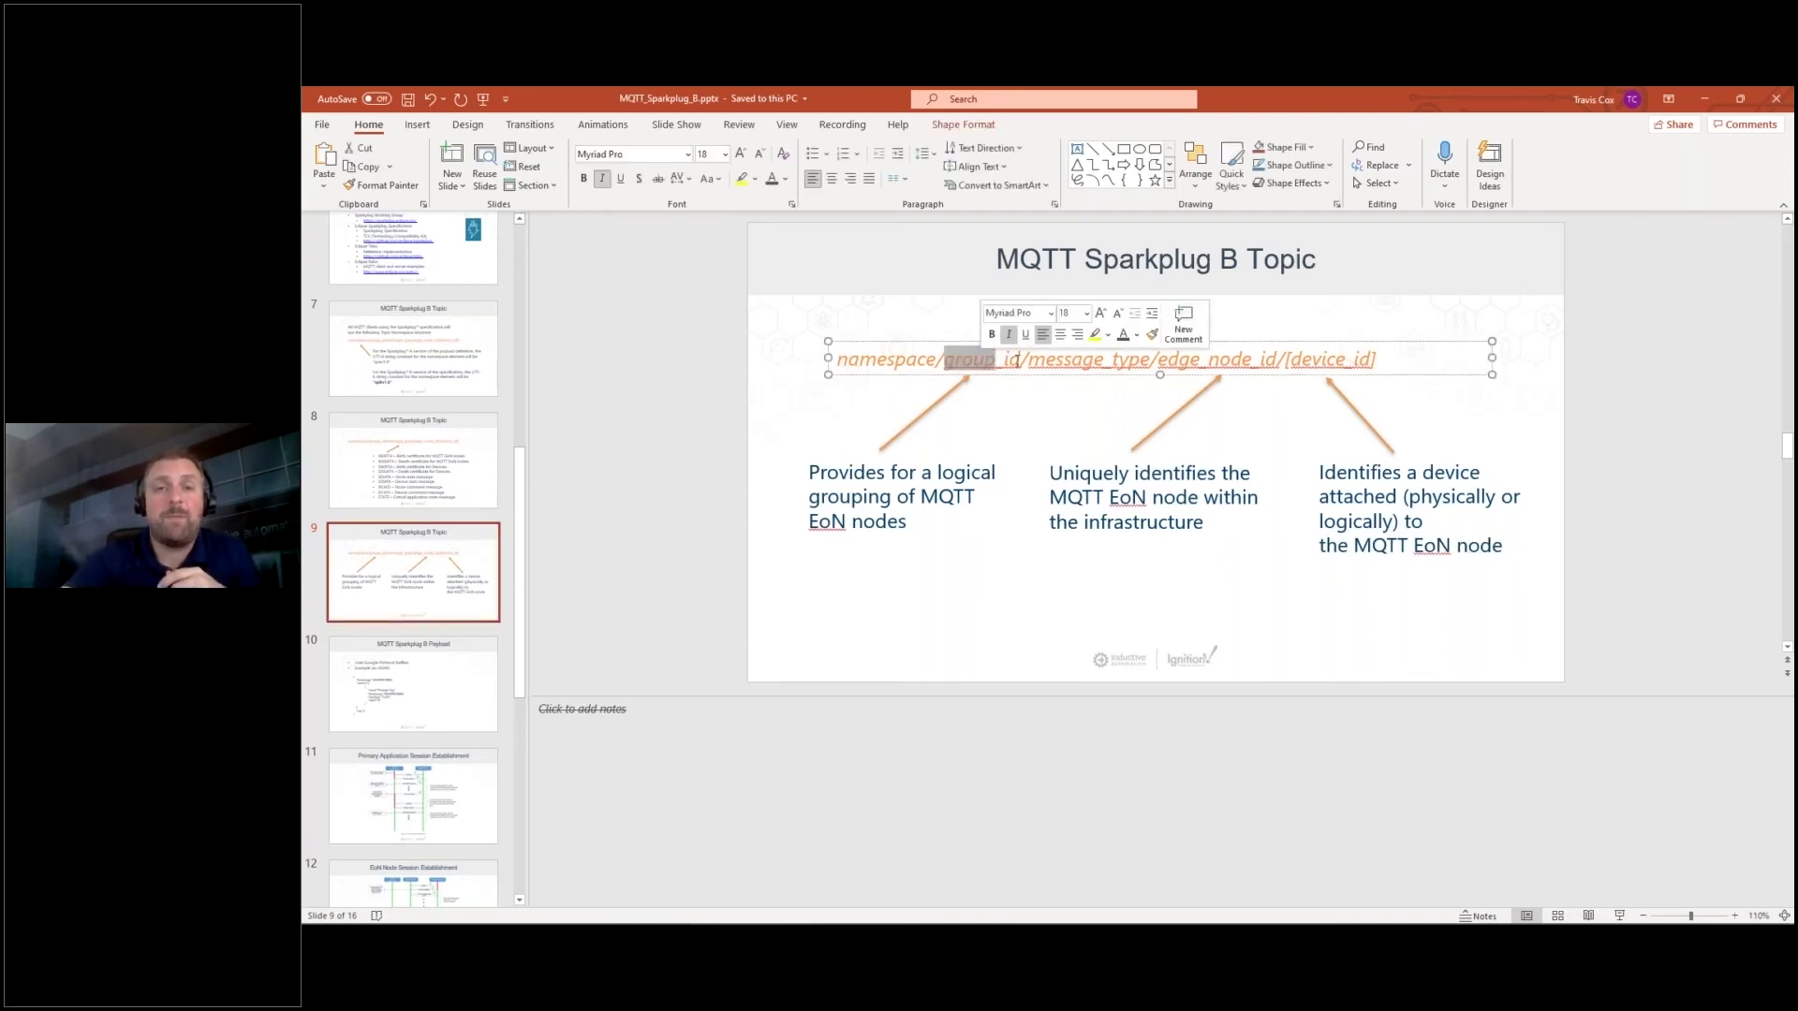
click(908, 497)
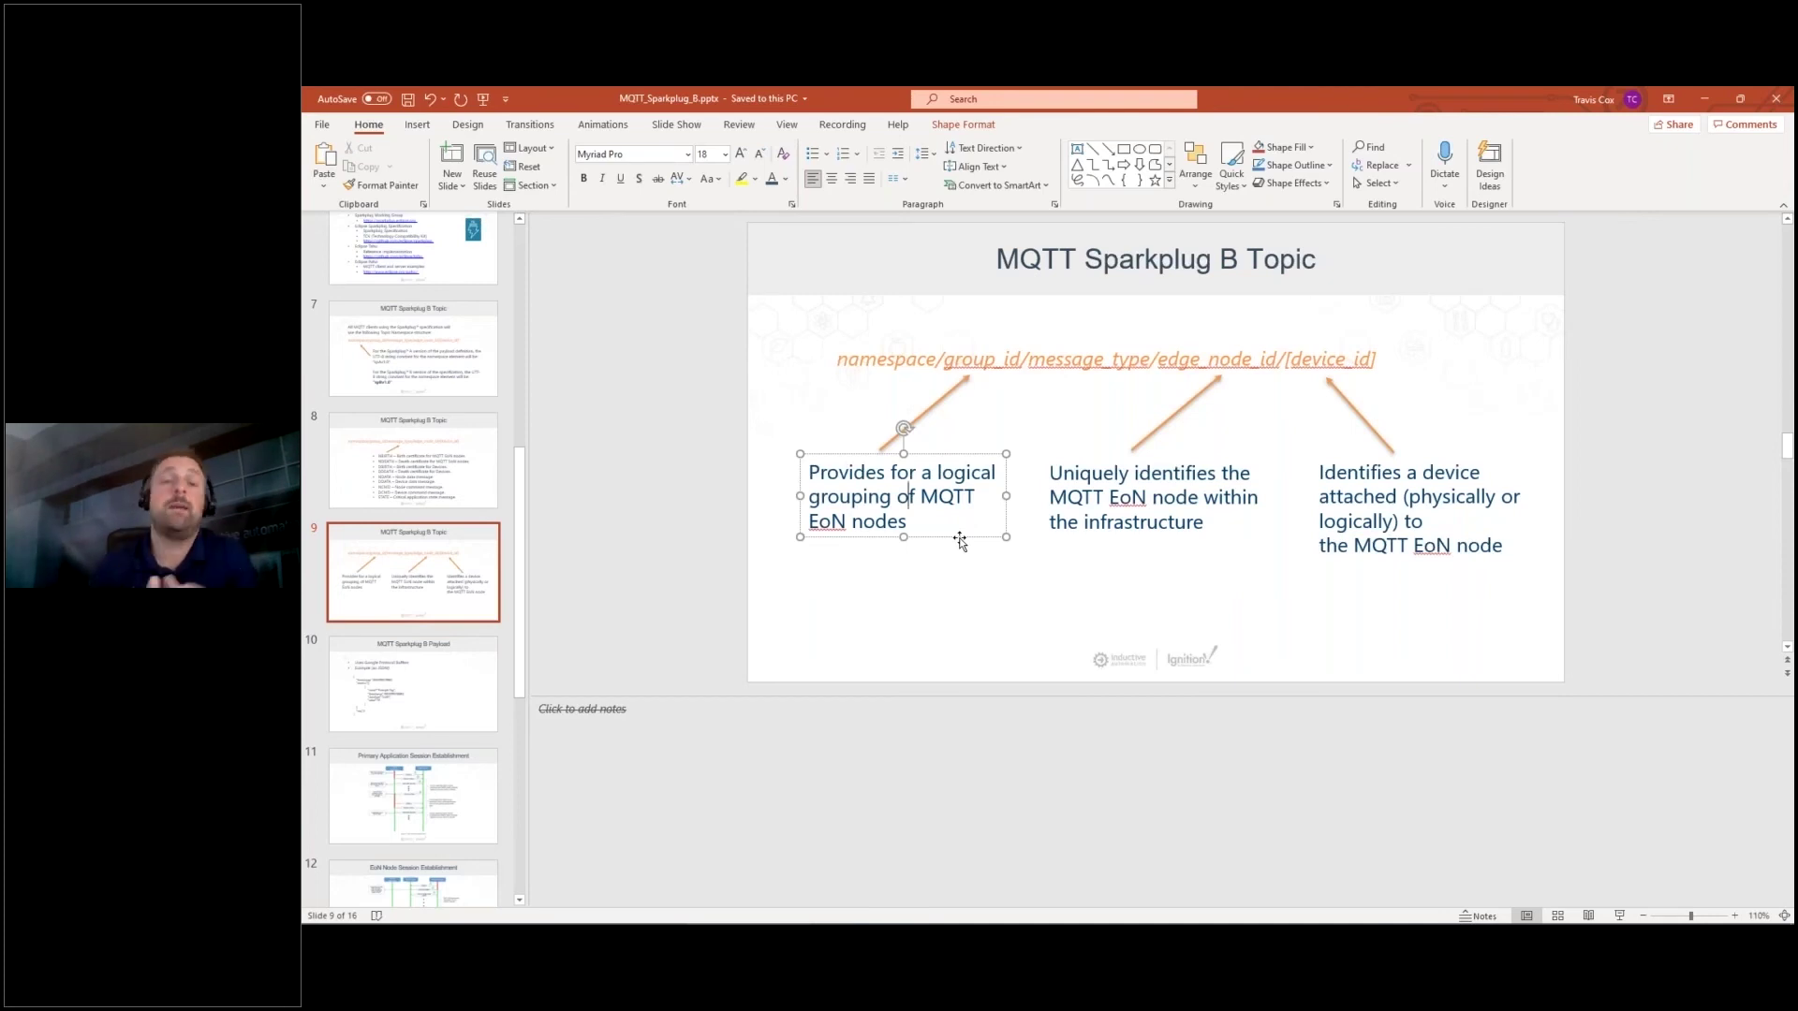
double_click(969, 359)
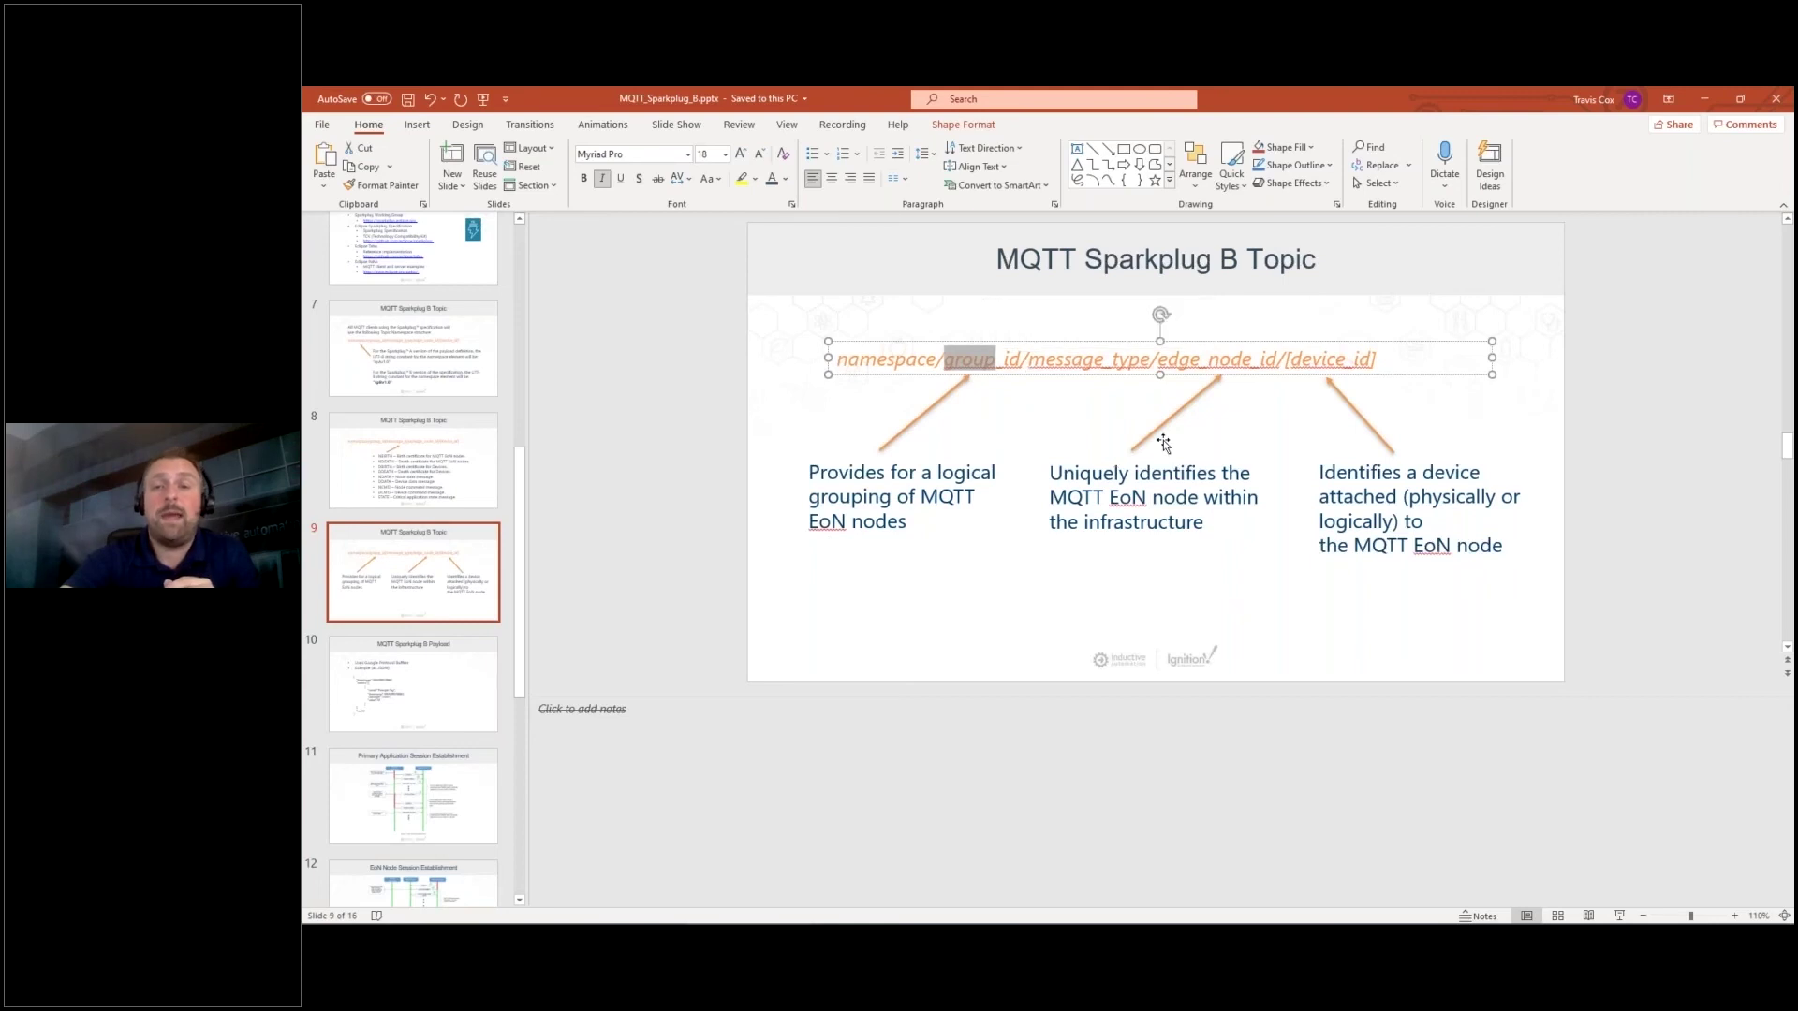
double_click(1228, 360)
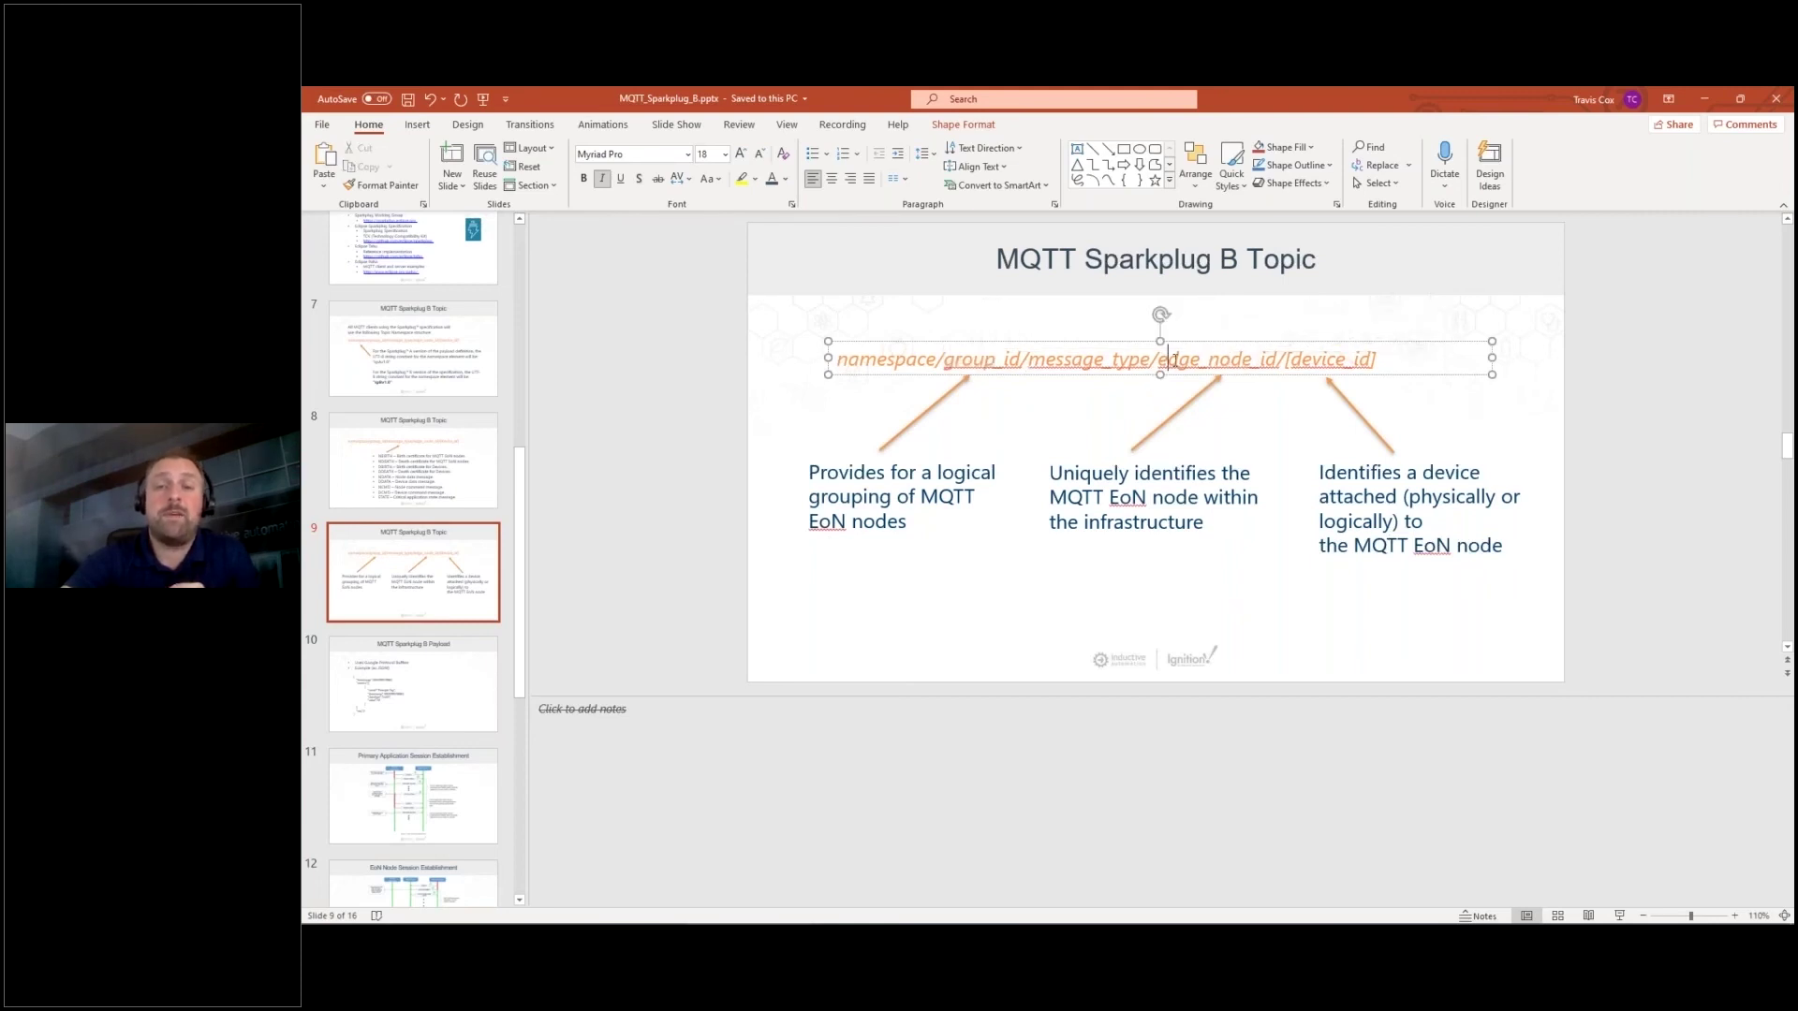
drag(1159, 361, 1276, 360)
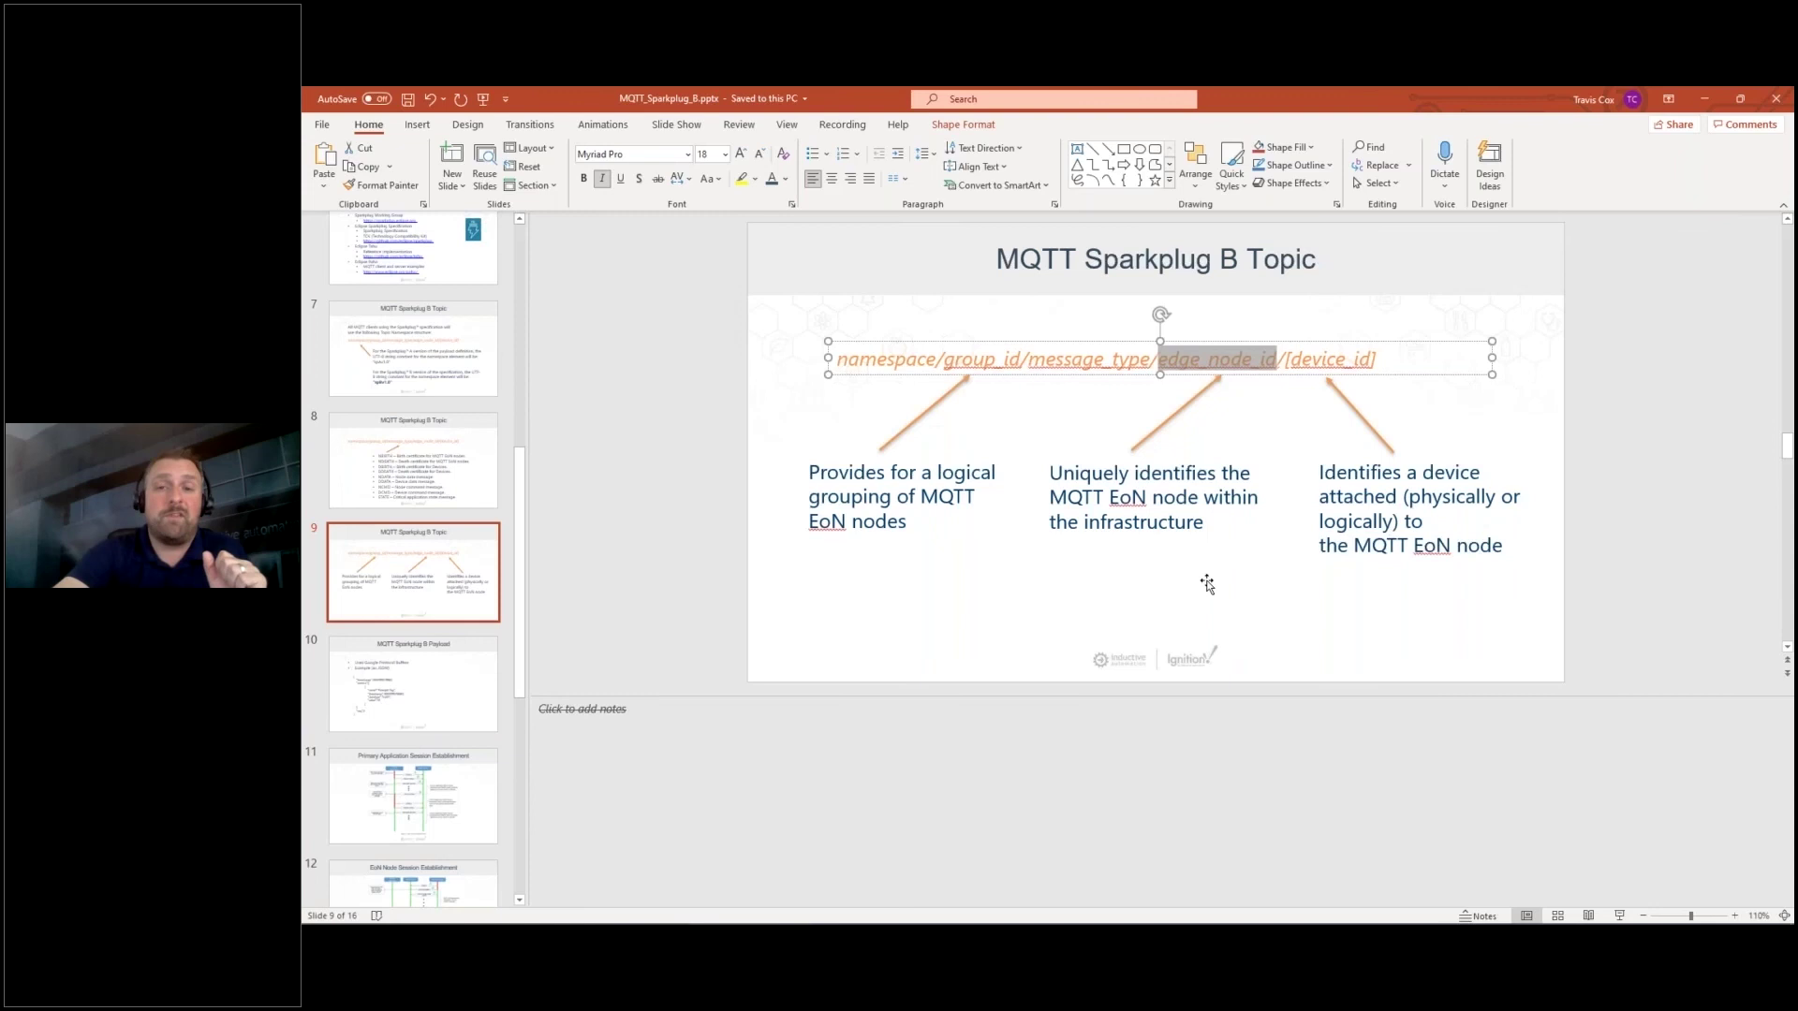
double_click(1333, 362)
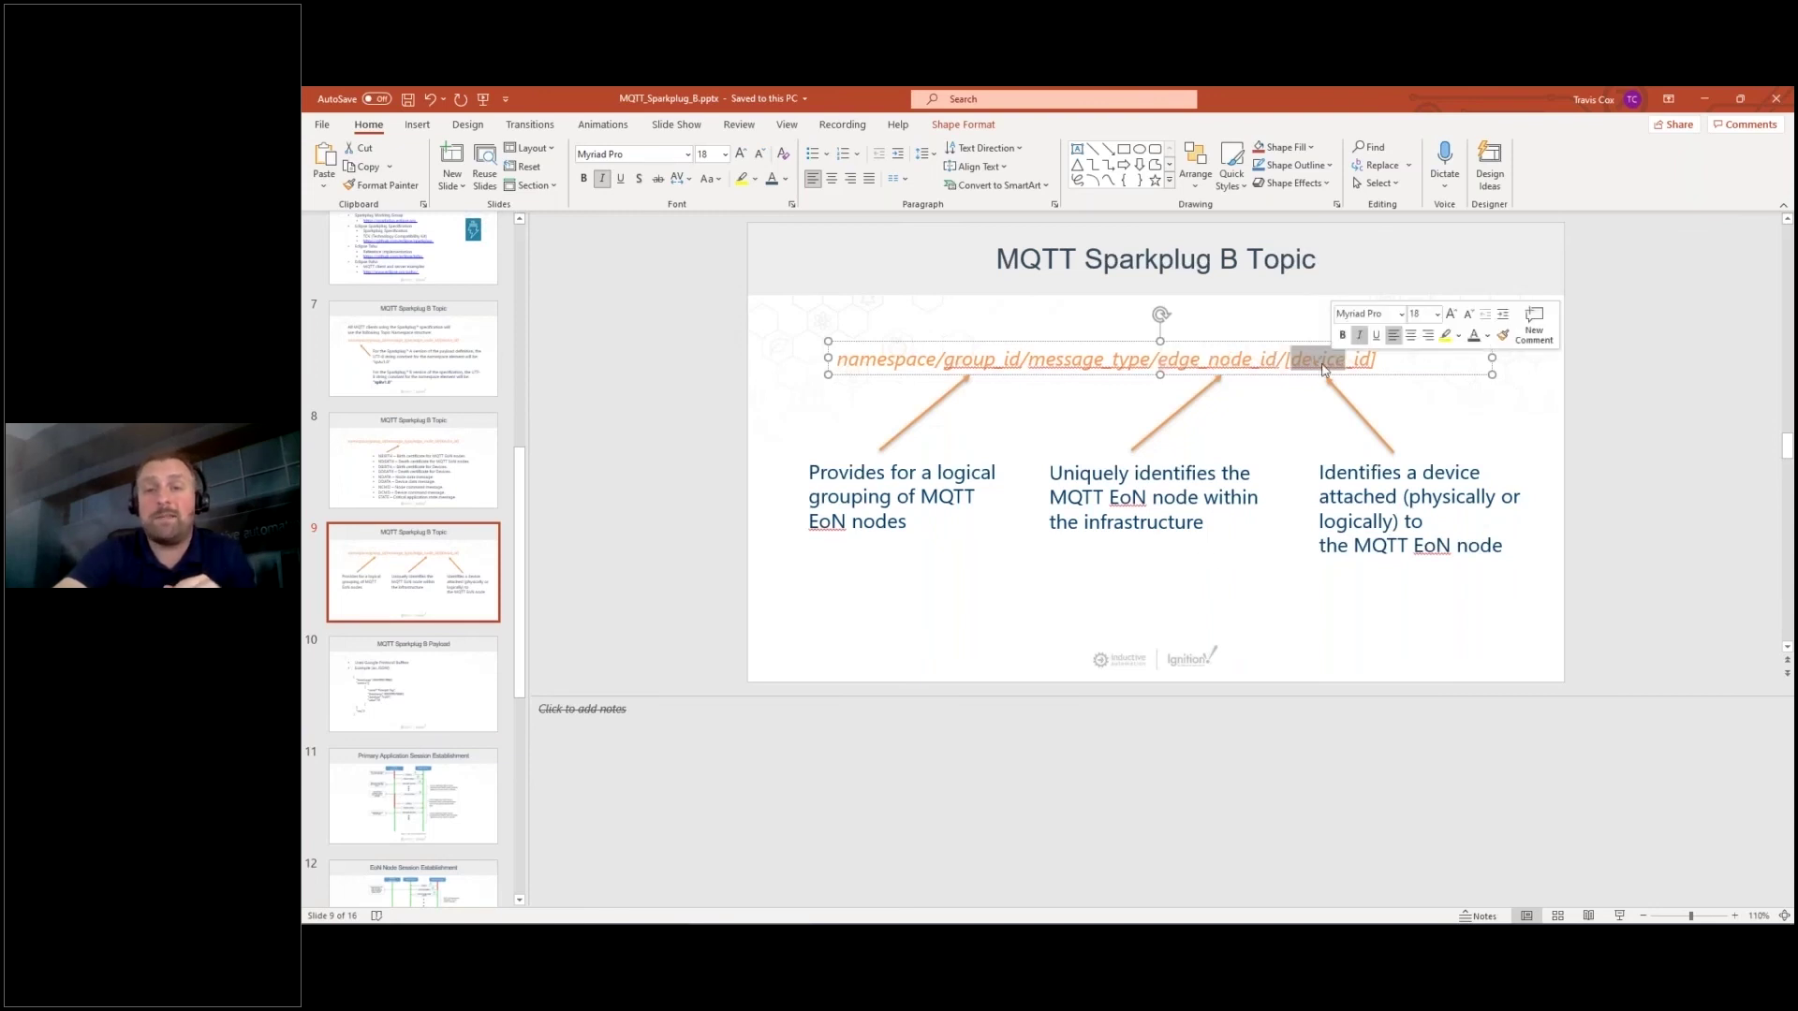
click(1347, 473)
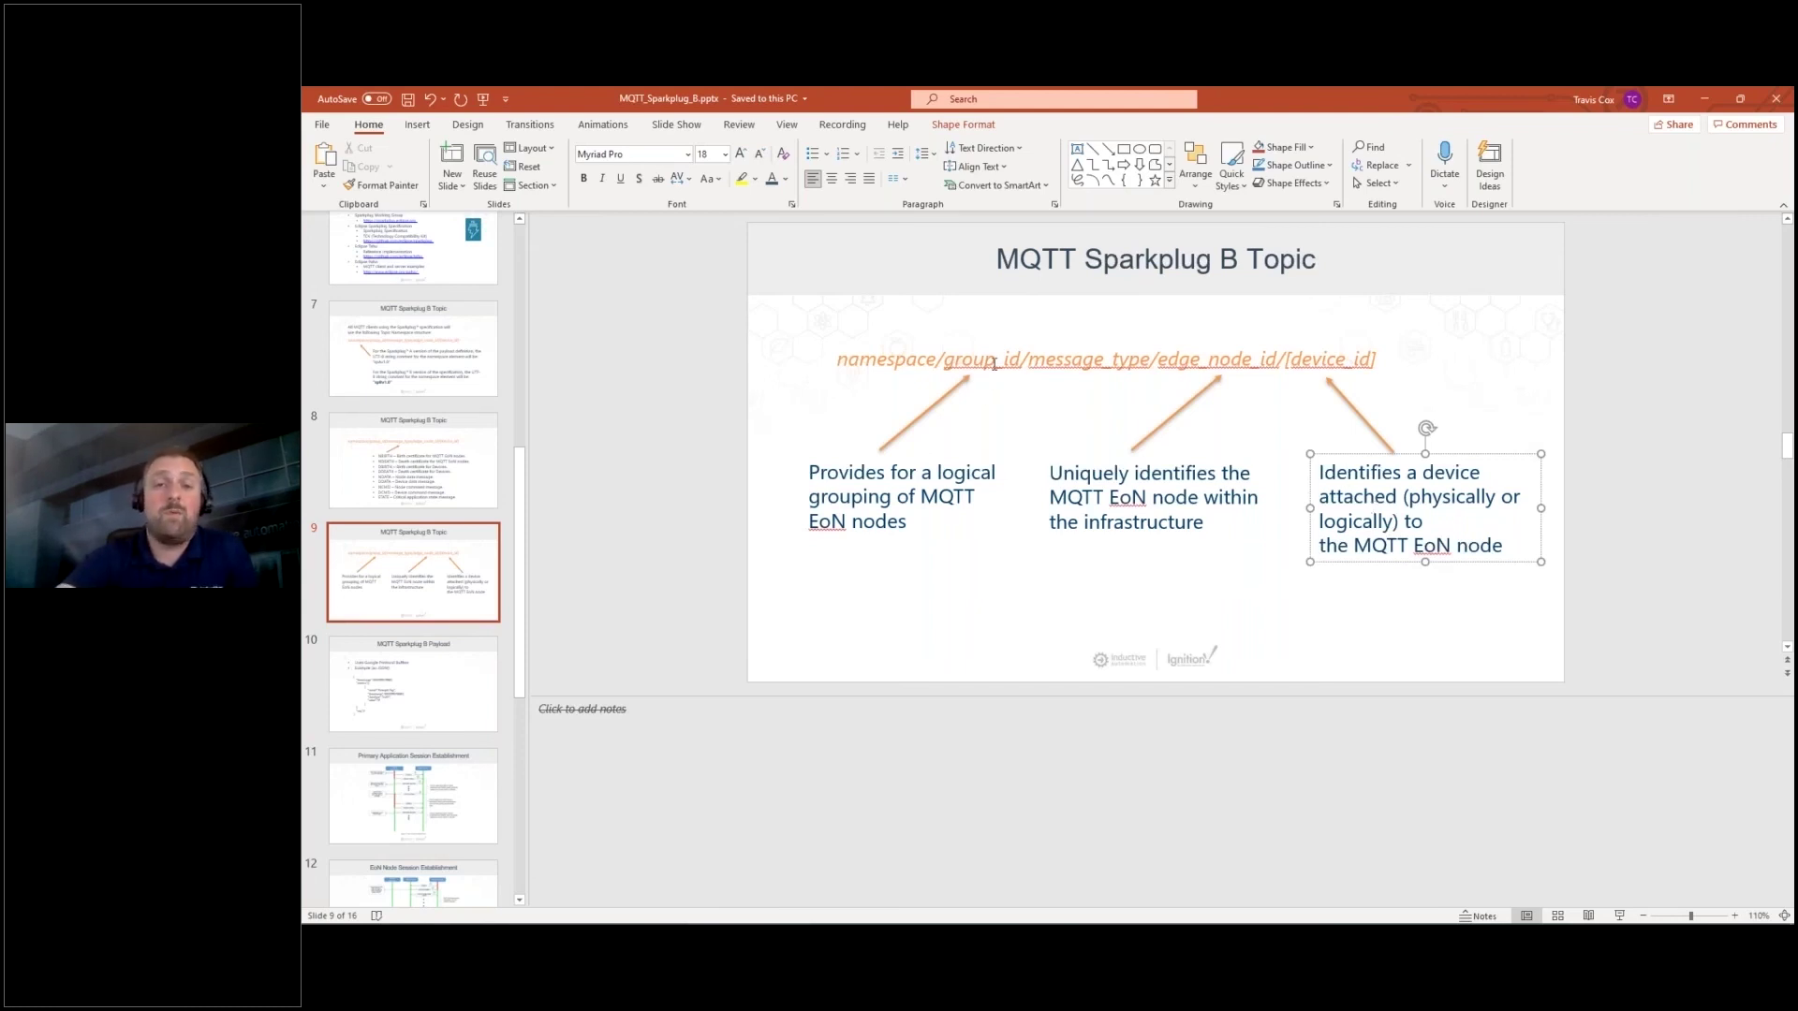
Highlight group_id and the edge node and device captions, then minimize PowerPoint.
drag(995, 363, 1010, 363)
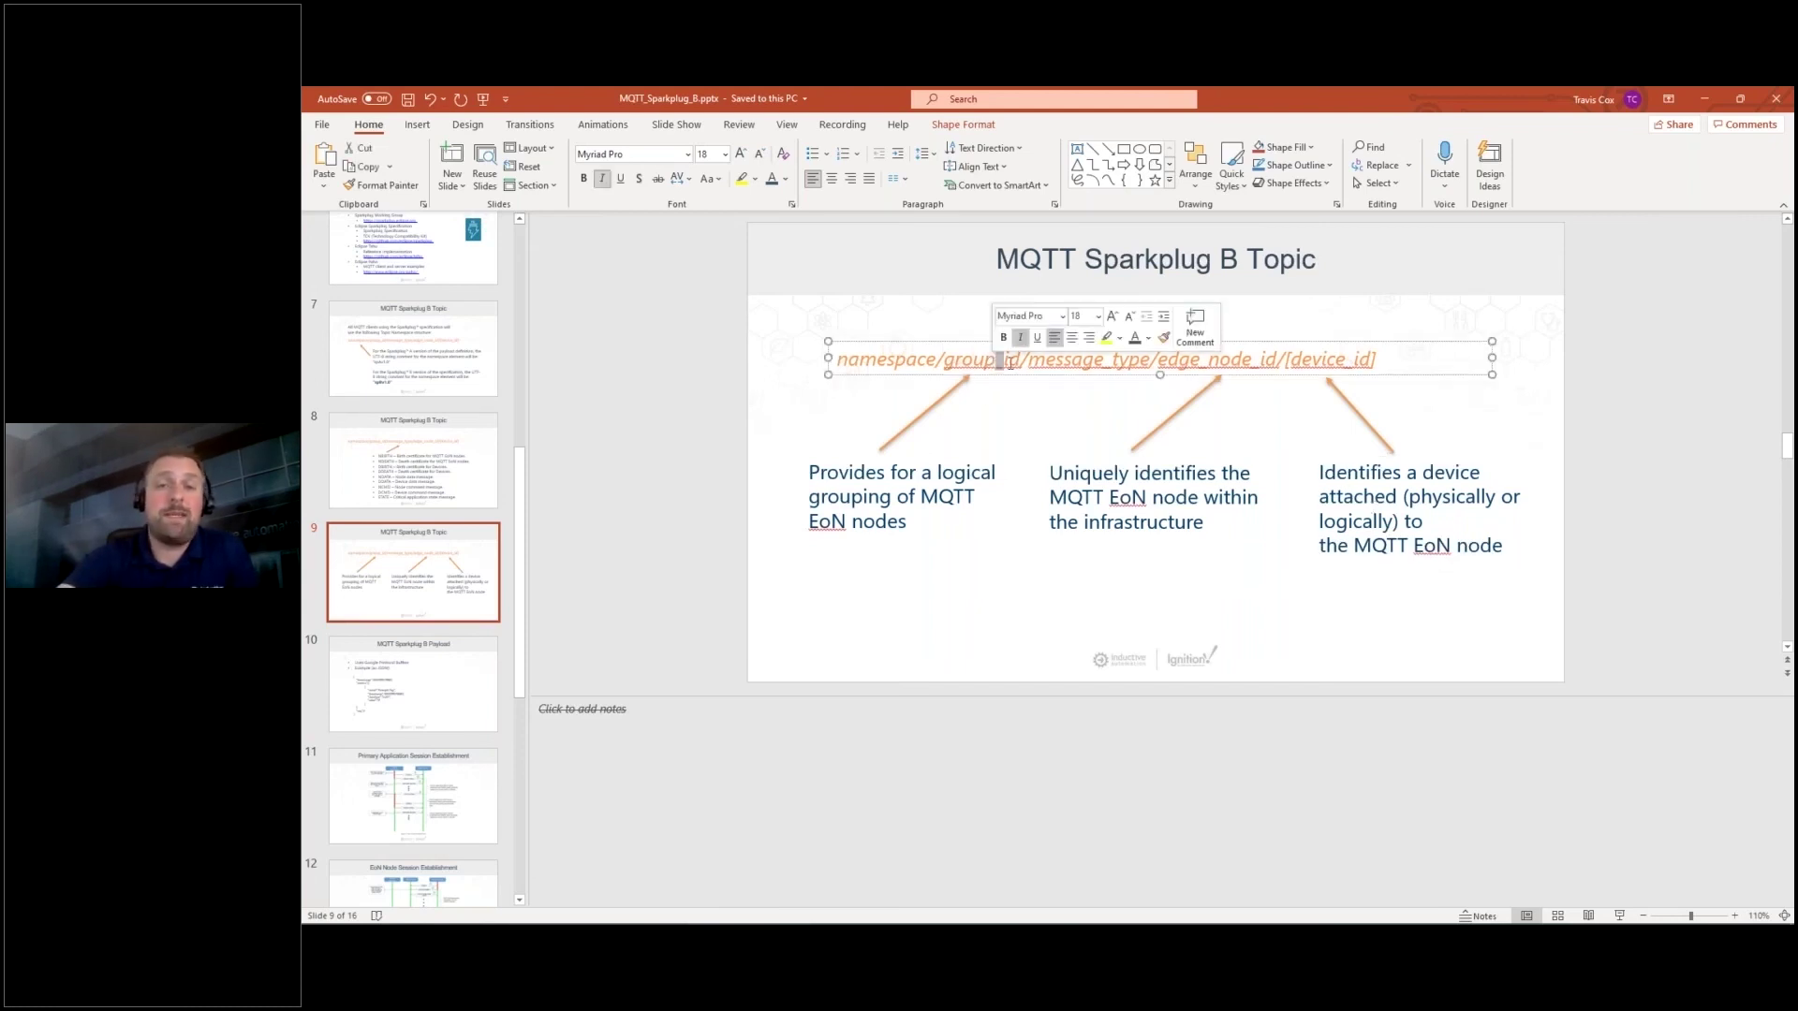
click(1074, 473)
drag(1063, 473, 1216, 516)
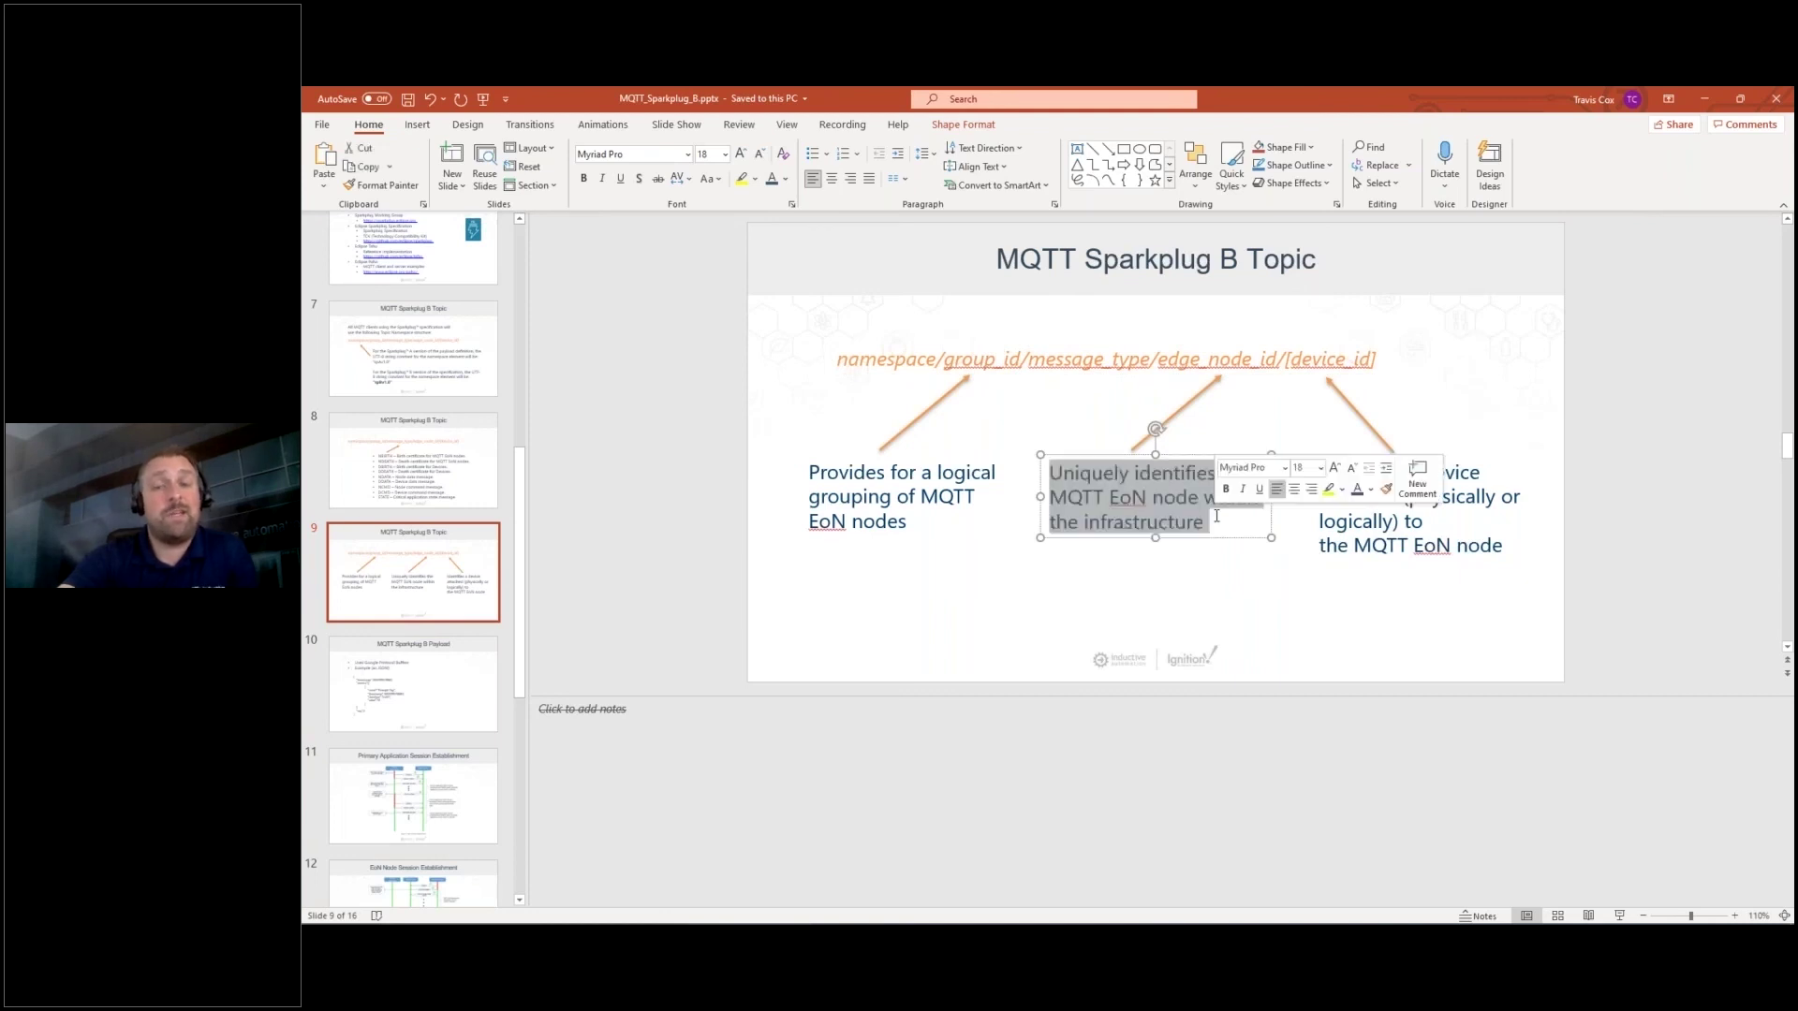
click(1384, 524)
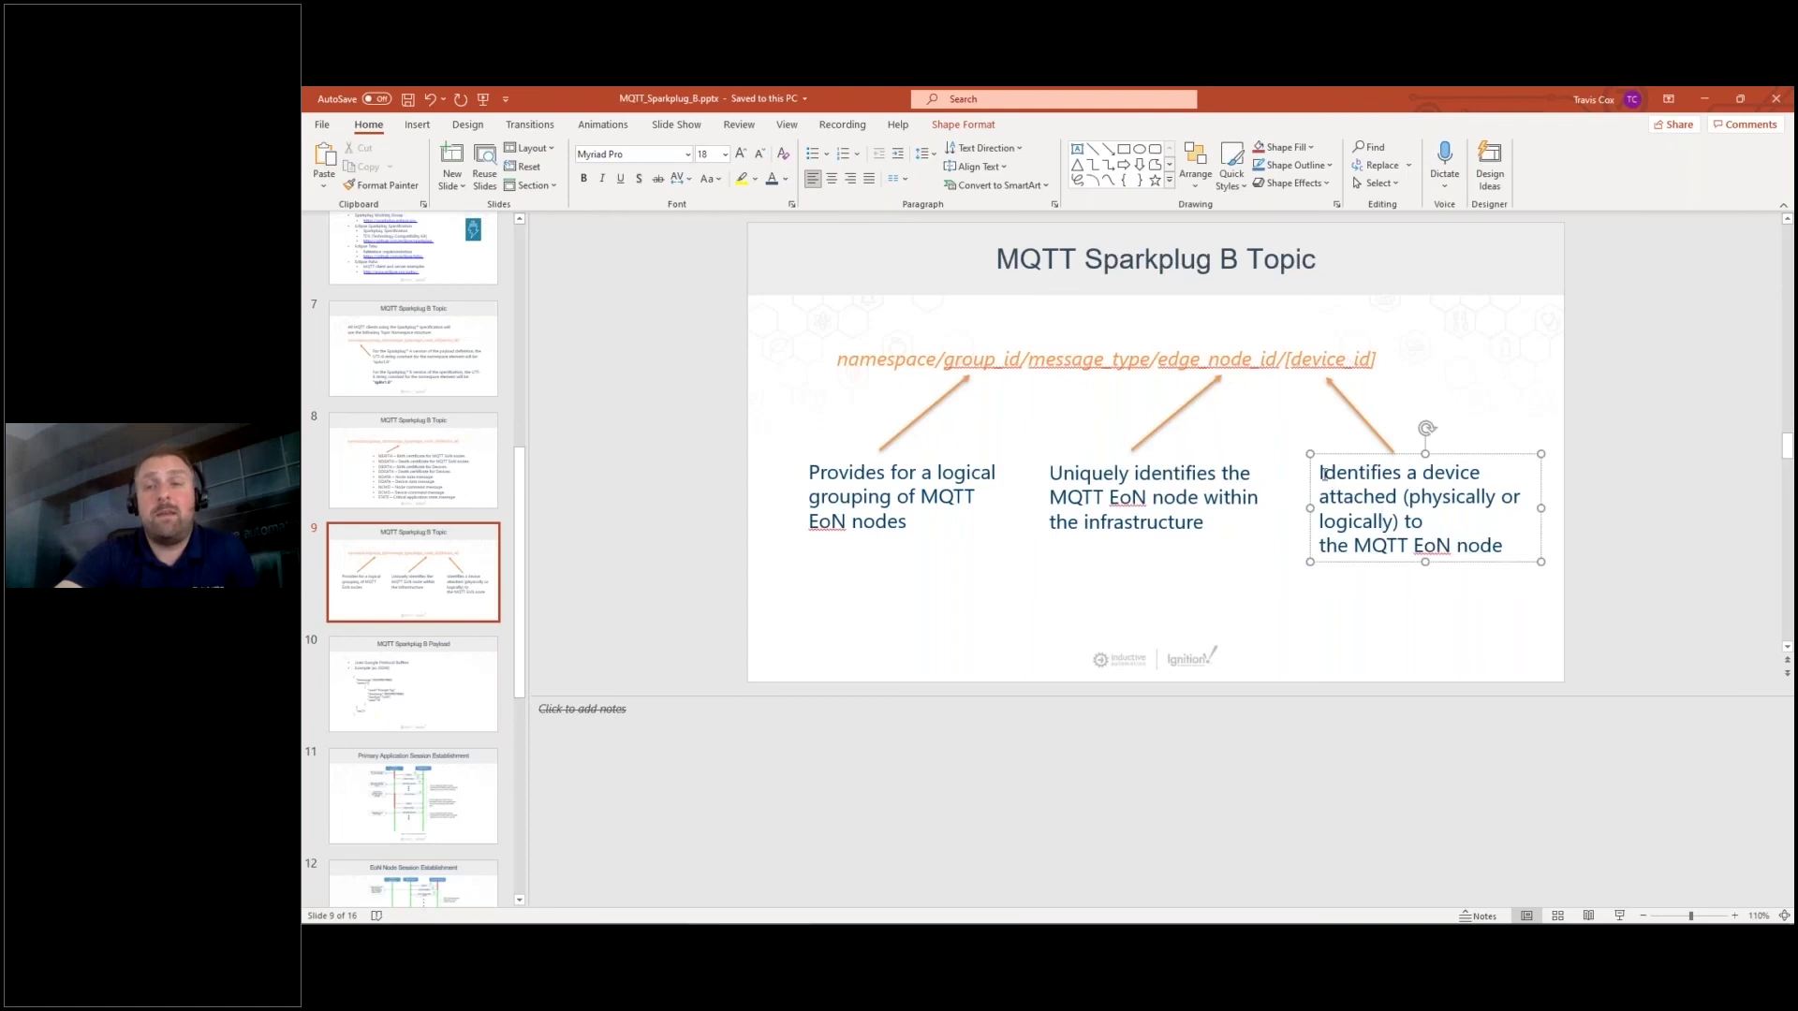
drag(1335, 483, 1506, 551)
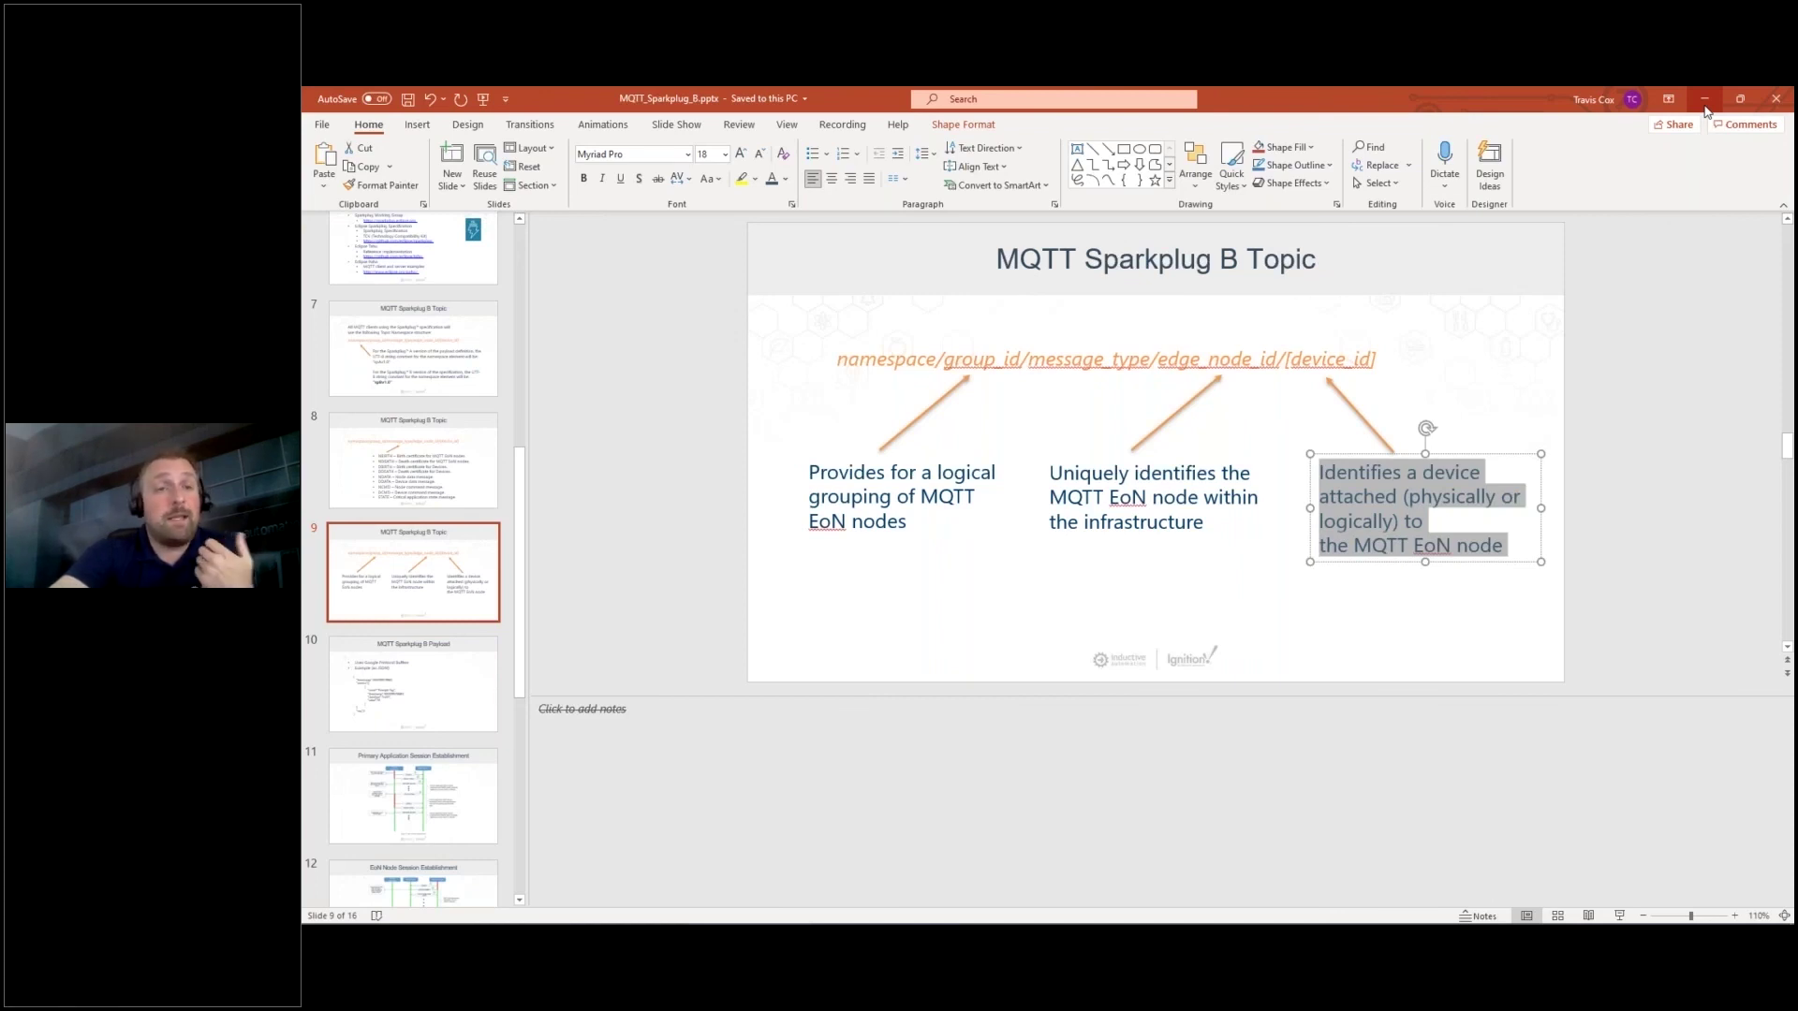
click(1705, 106)
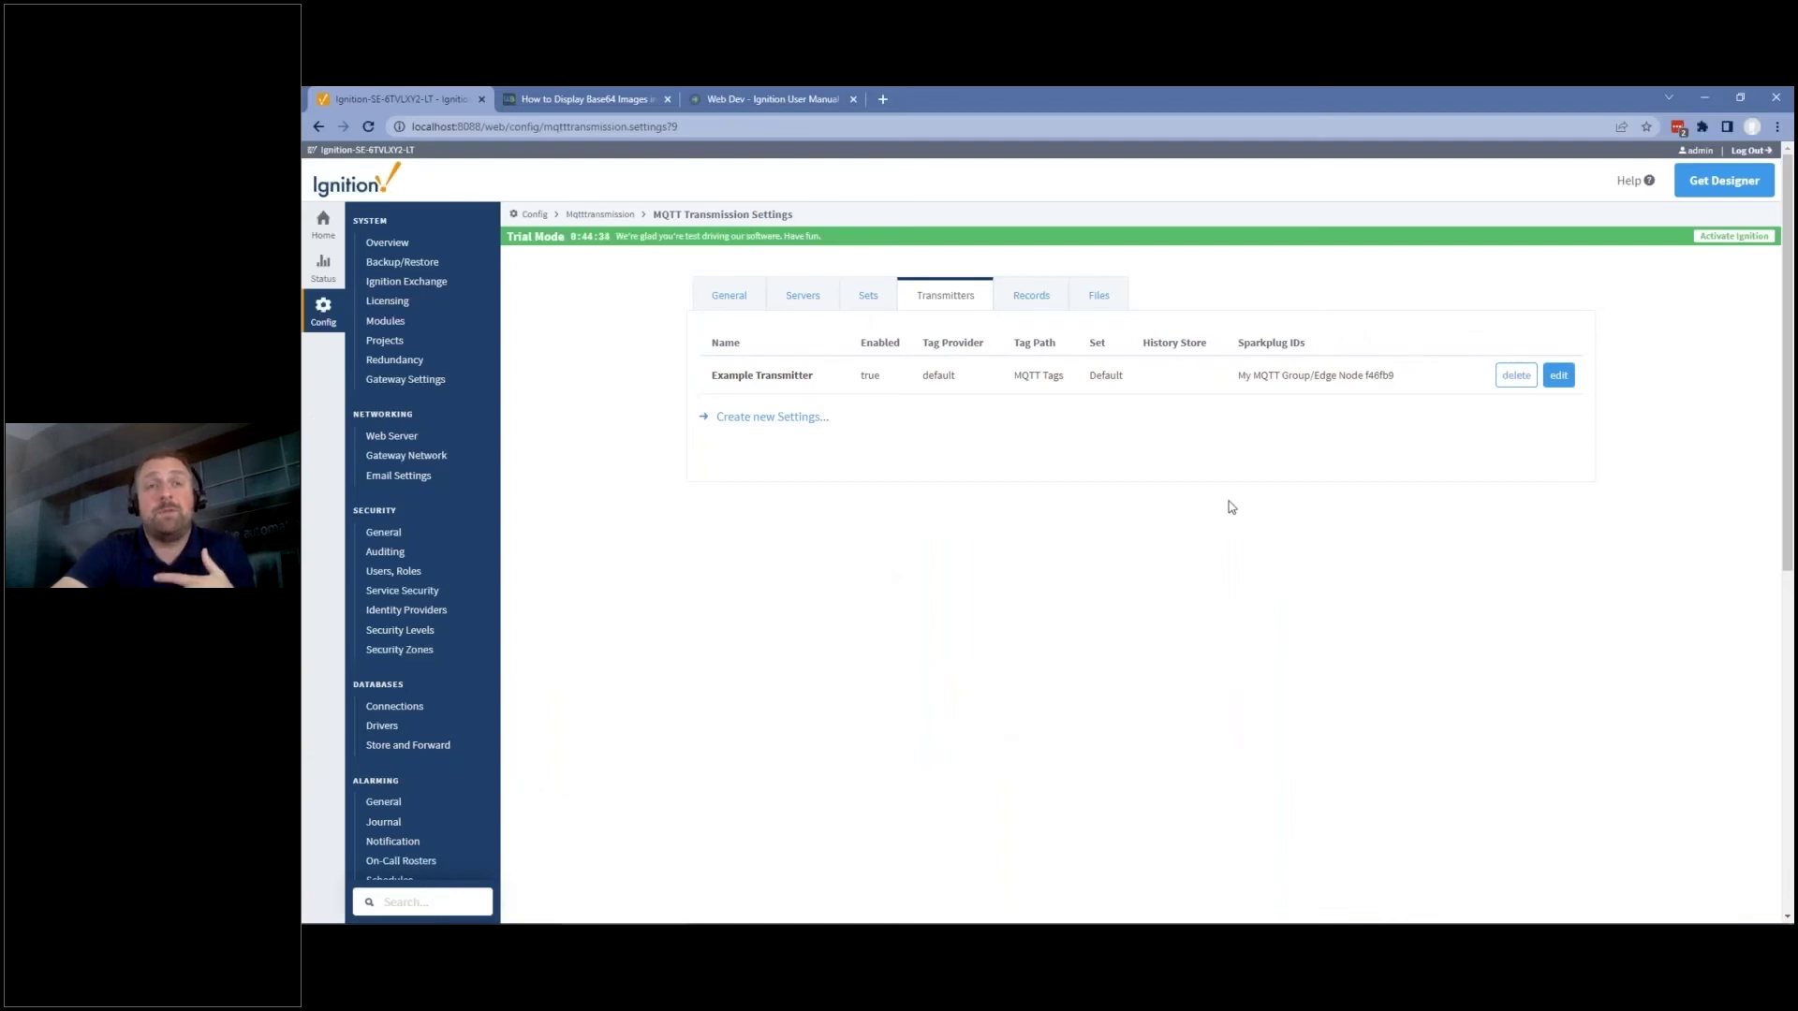